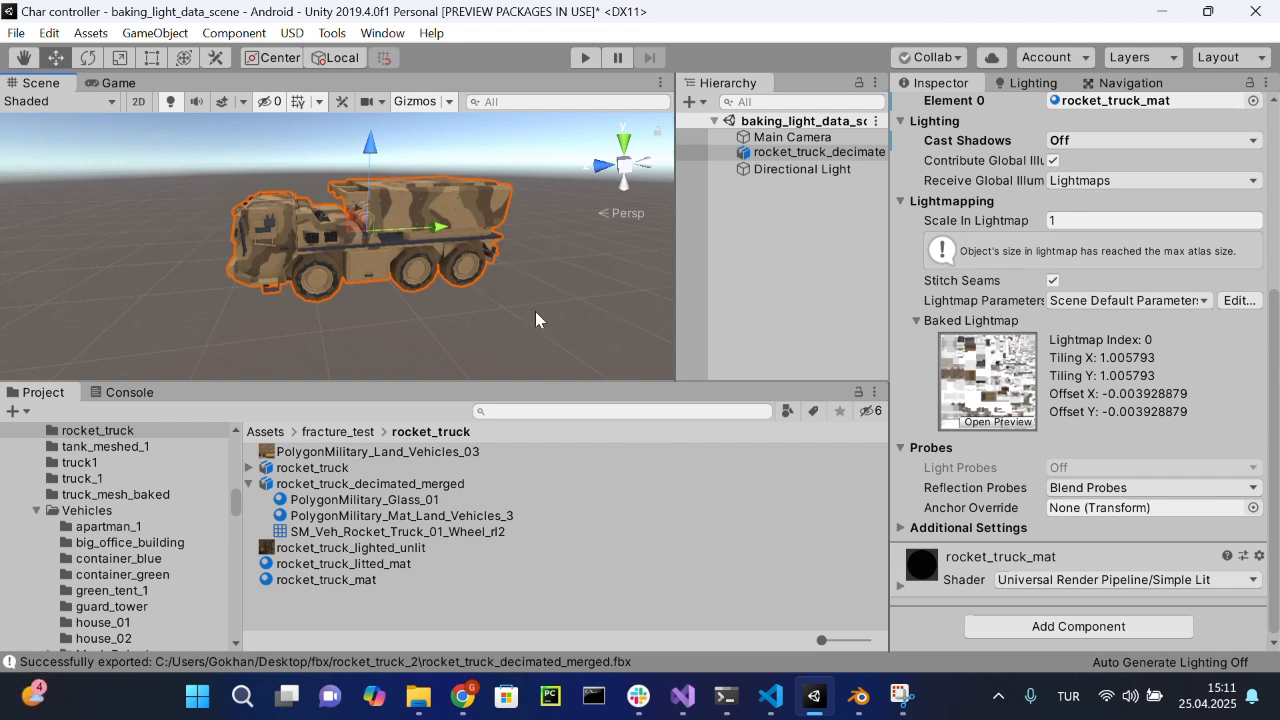
Step: Switch the rocket_truck_mat shader to Universal Render Pipeline/Unlit for comparison and return it to Simple Lit
{"action": "left_click", "coordinate": [1187, 580]}
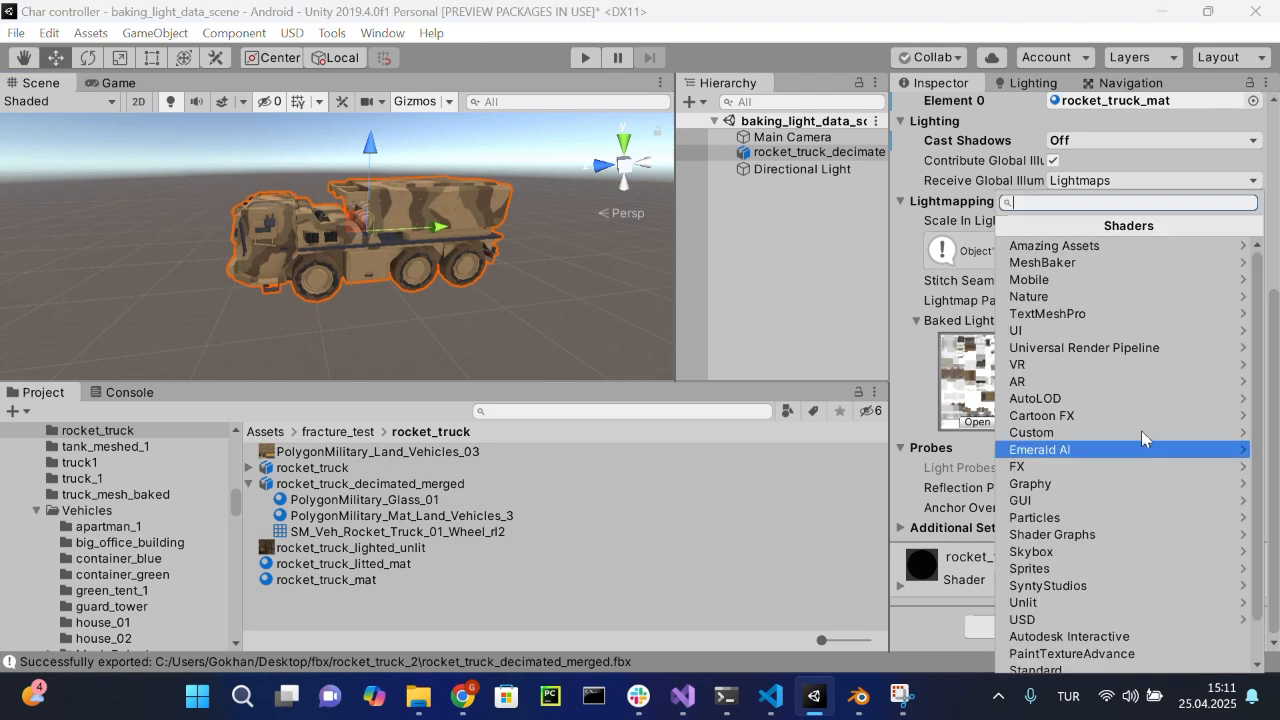
{"action": "left_click", "coordinate": [1146, 347]}
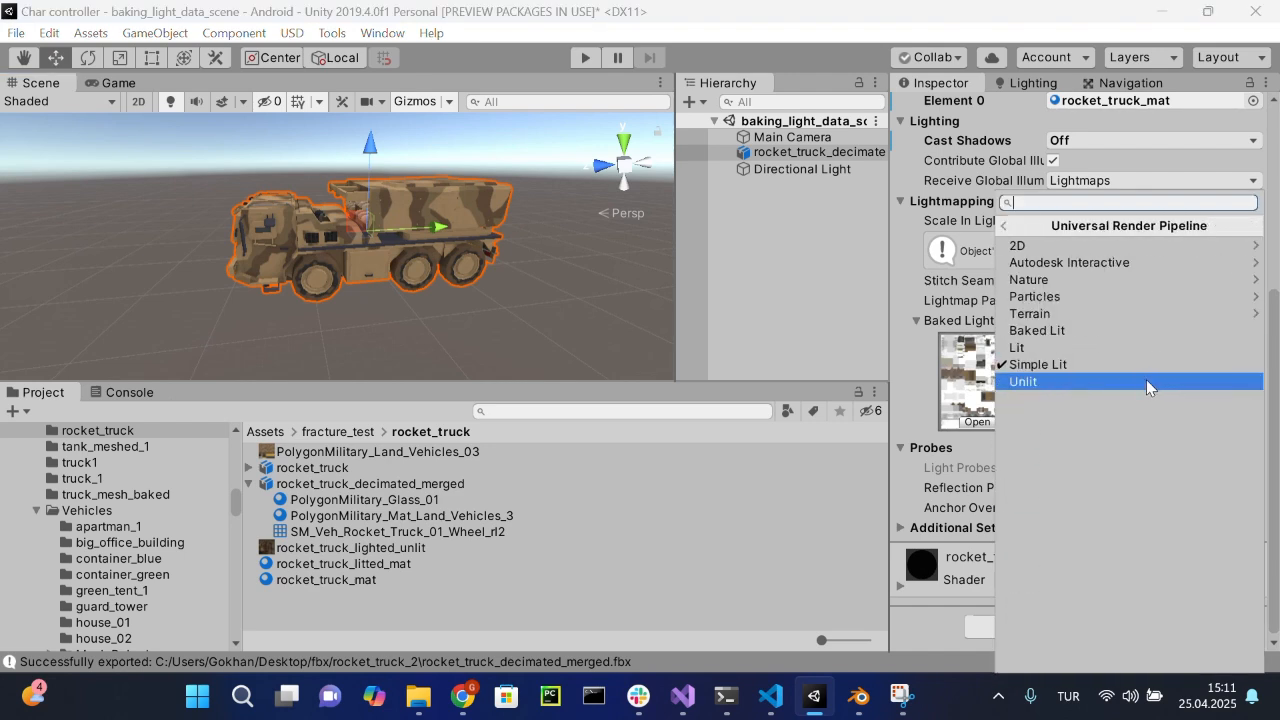
{"action": "left_click", "coordinate": [1146, 383]}
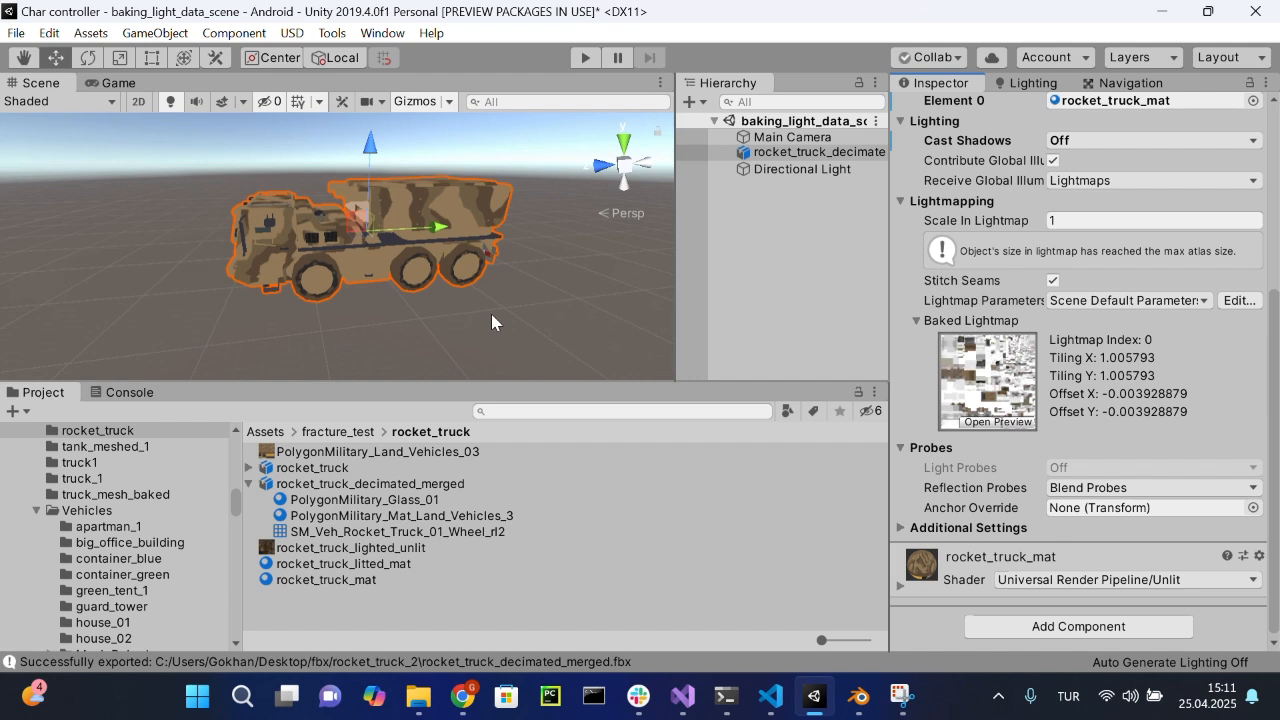
{"action": "left_click", "coordinate": [1113, 588]}
{"action": "left_click", "coordinate": [1144, 347]}
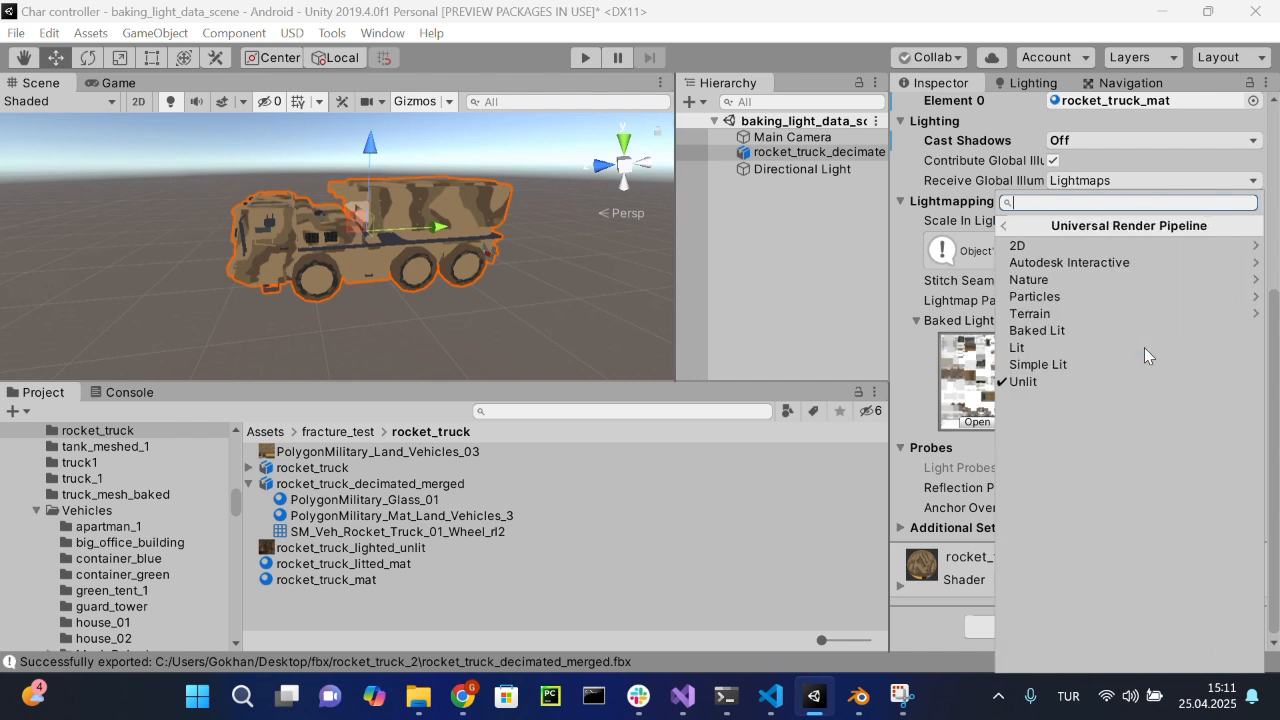
{"action": "left_click", "coordinate": [1144, 365]}
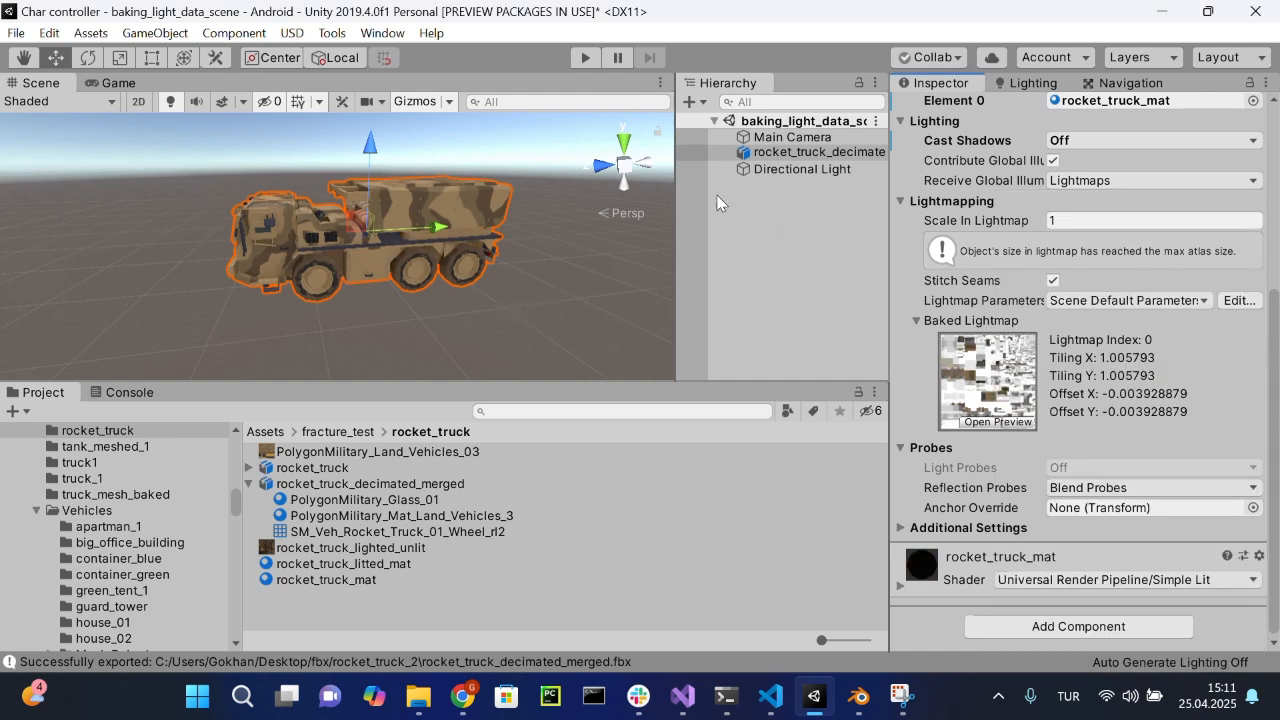
Step: Locate the truck's mesh asset and check the lightmap UV generation setting in the rocket_truck_decimated_merged import settings
{"action": "left_click", "coordinate": [860, 151]}
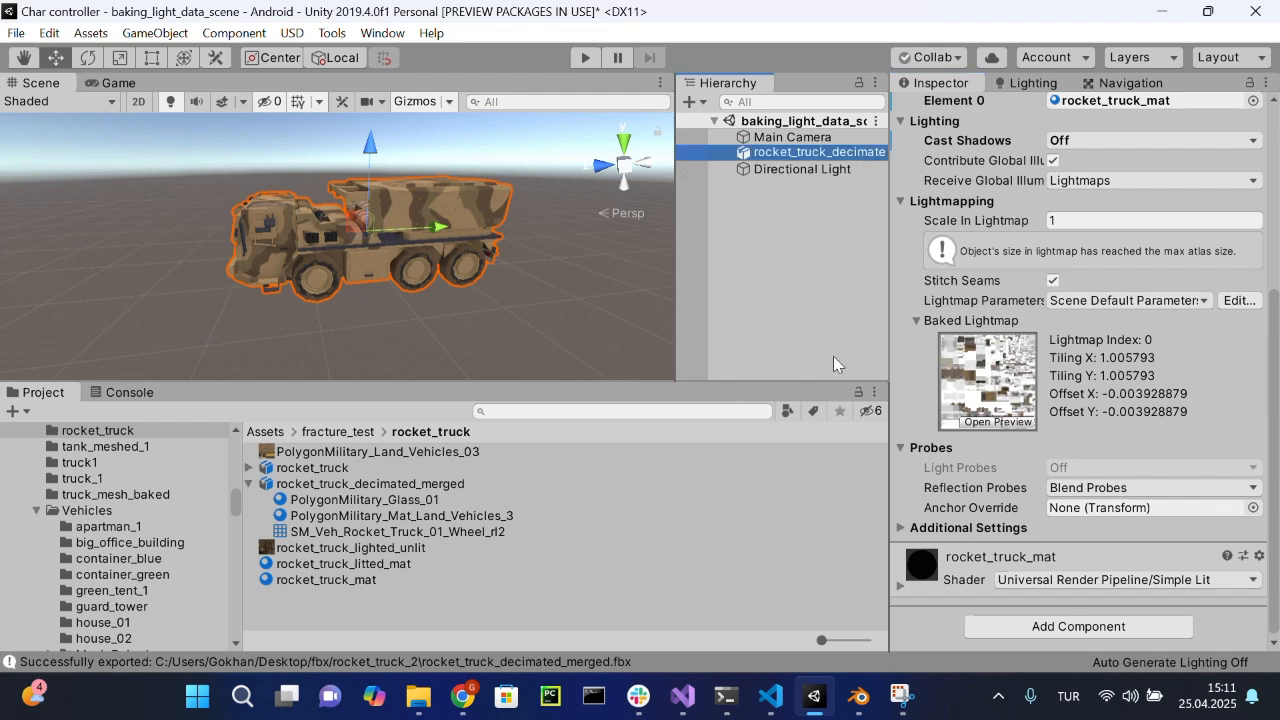
{"action": "scroll", "coordinate": [981, 314], "scroll_direction": "up", "scroll_amount": 5}
{"action": "left_click", "coordinate": [1125, 299]}
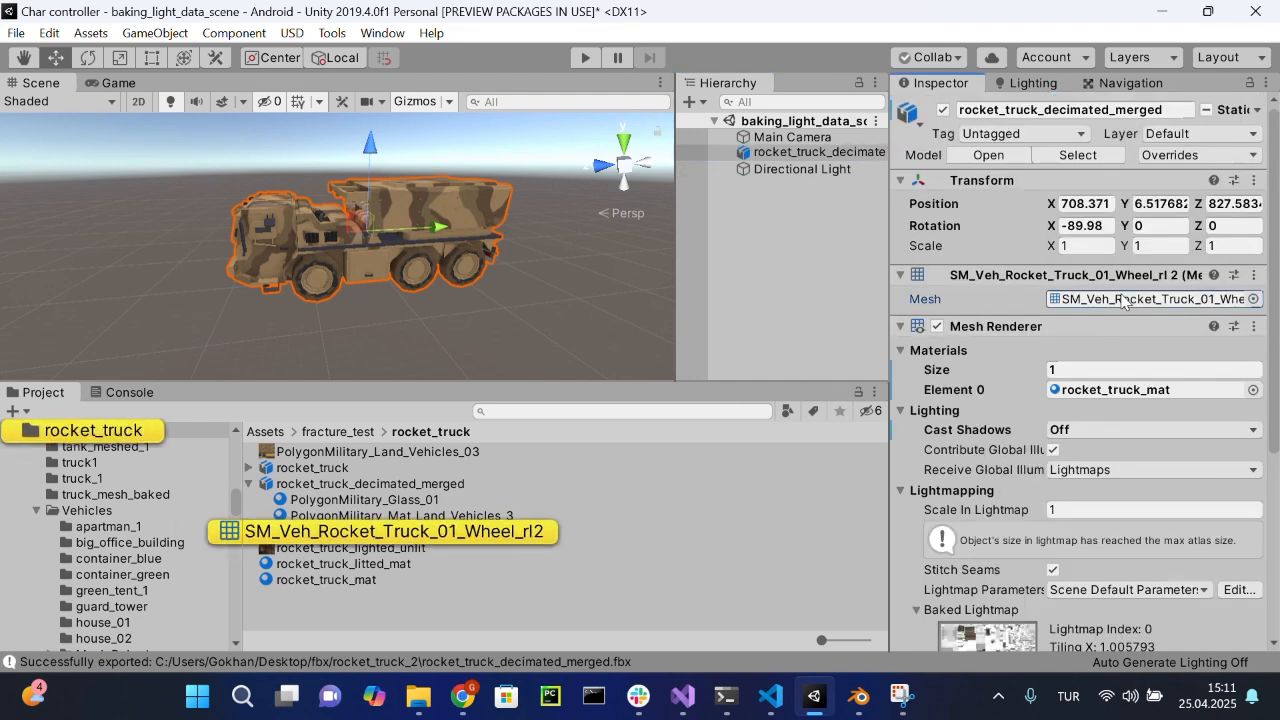
{"action": "left_click", "coordinate": [335, 487]}
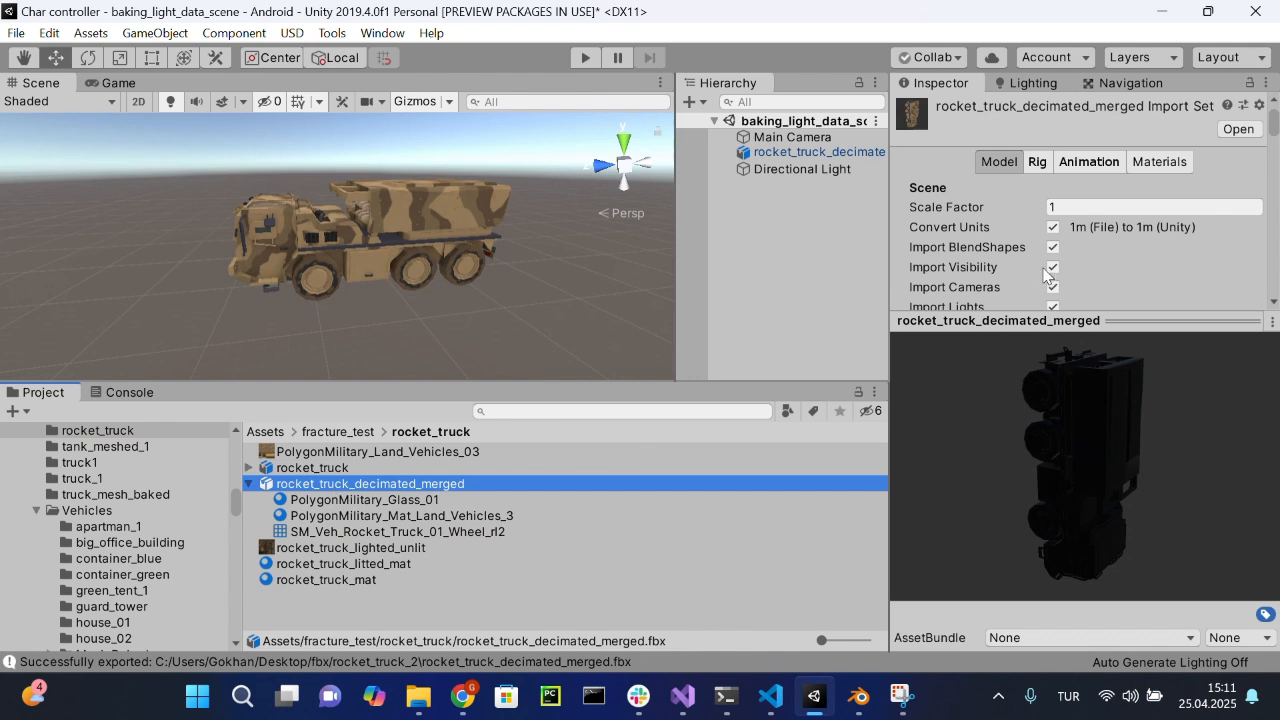
{"action": "scroll", "coordinate": [1043, 267], "scroll_direction": "down", "scroll_amount": 5}
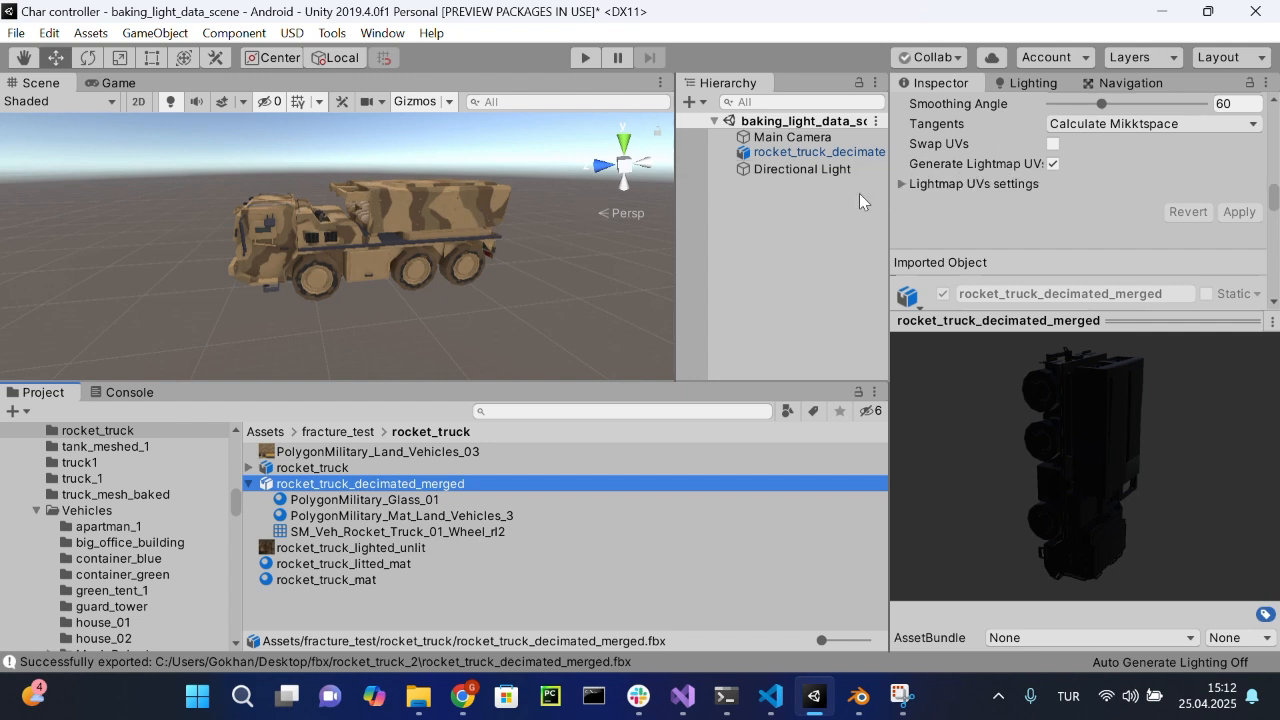
Step: Select the rocket truck in the scene and open its FBX export options
{"action": "left_click", "coordinate": [433, 221]}
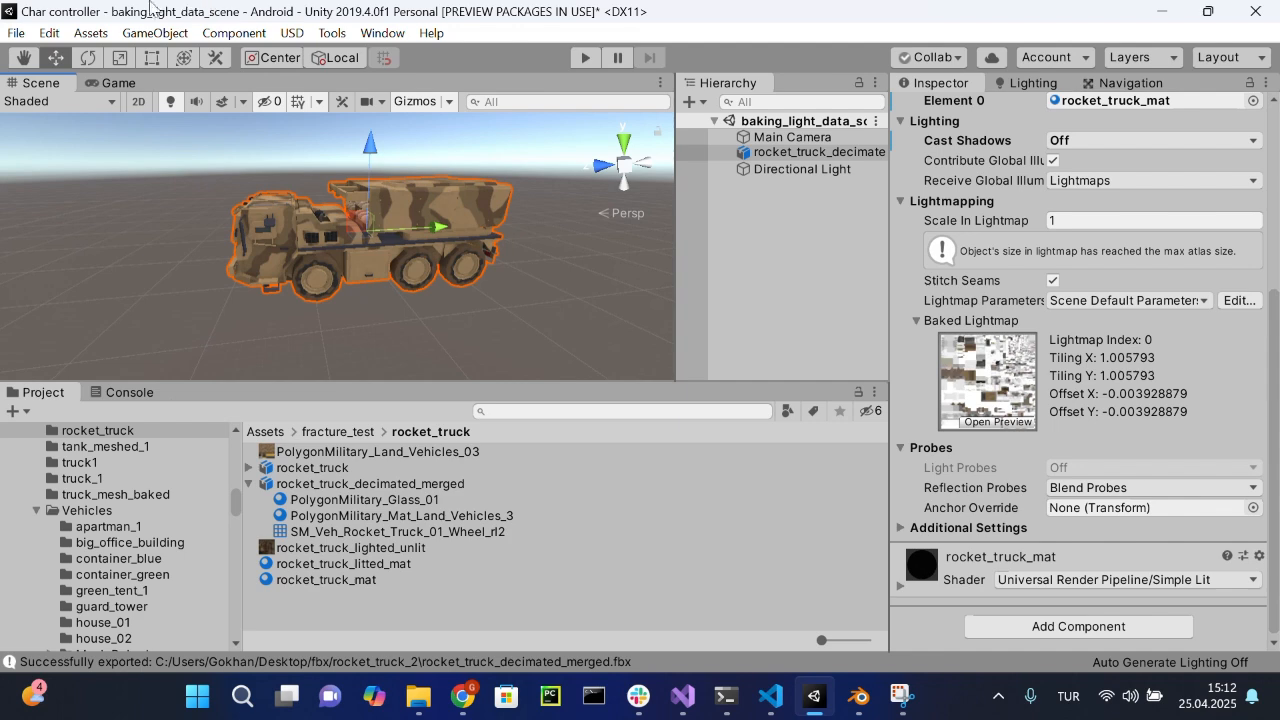
{"action": "left_click", "coordinate": [155, 32]}
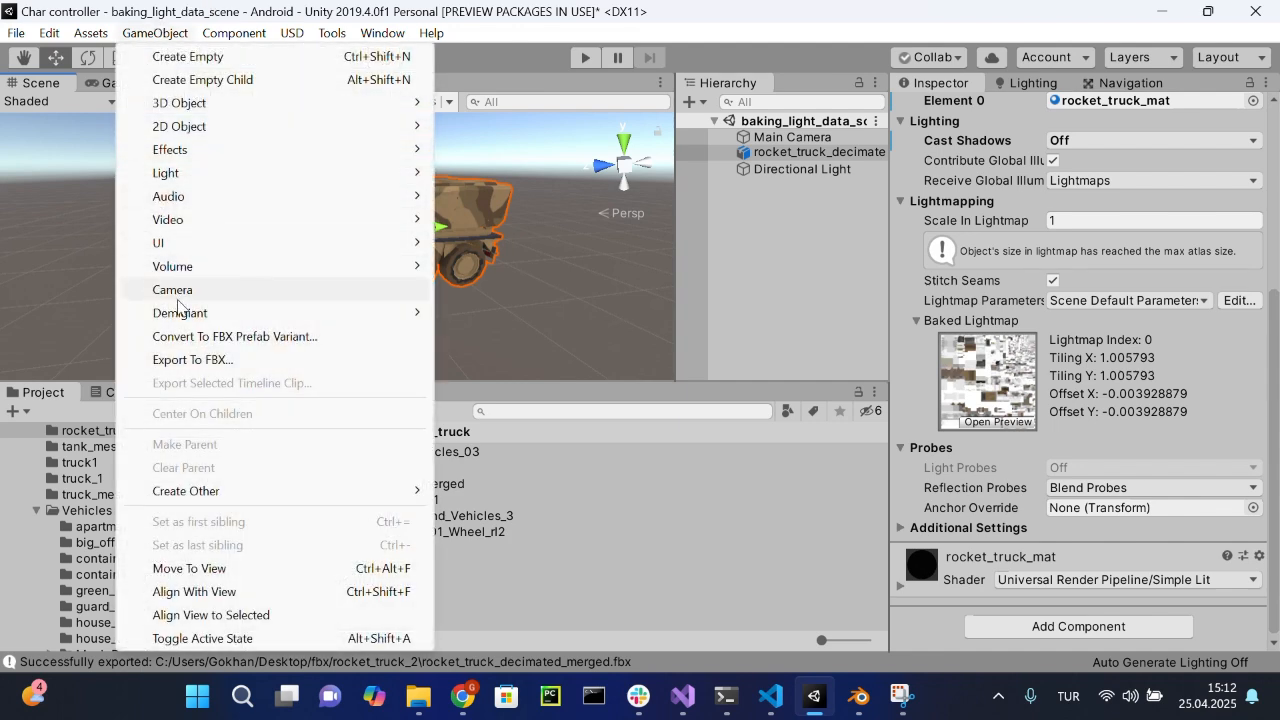
{"action": "left_click", "coordinate": [250, 362]}
{"action": "left_click_drag", "start_coordinate": [323, 104], "coordinate": [432, 236]}
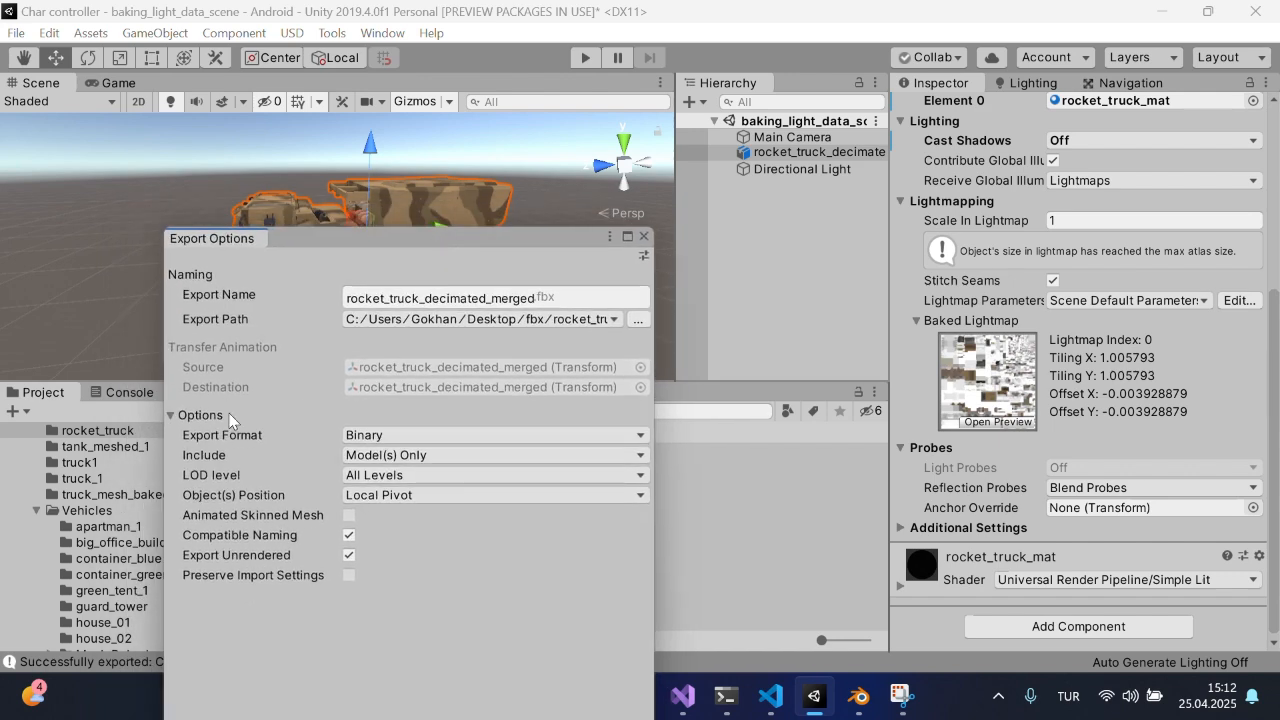
Step: Create a folder named rocket_truck_3 inside the desktop's fbx folder and set it as the export path
{"action": "left_click", "coordinate": [640, 321]}
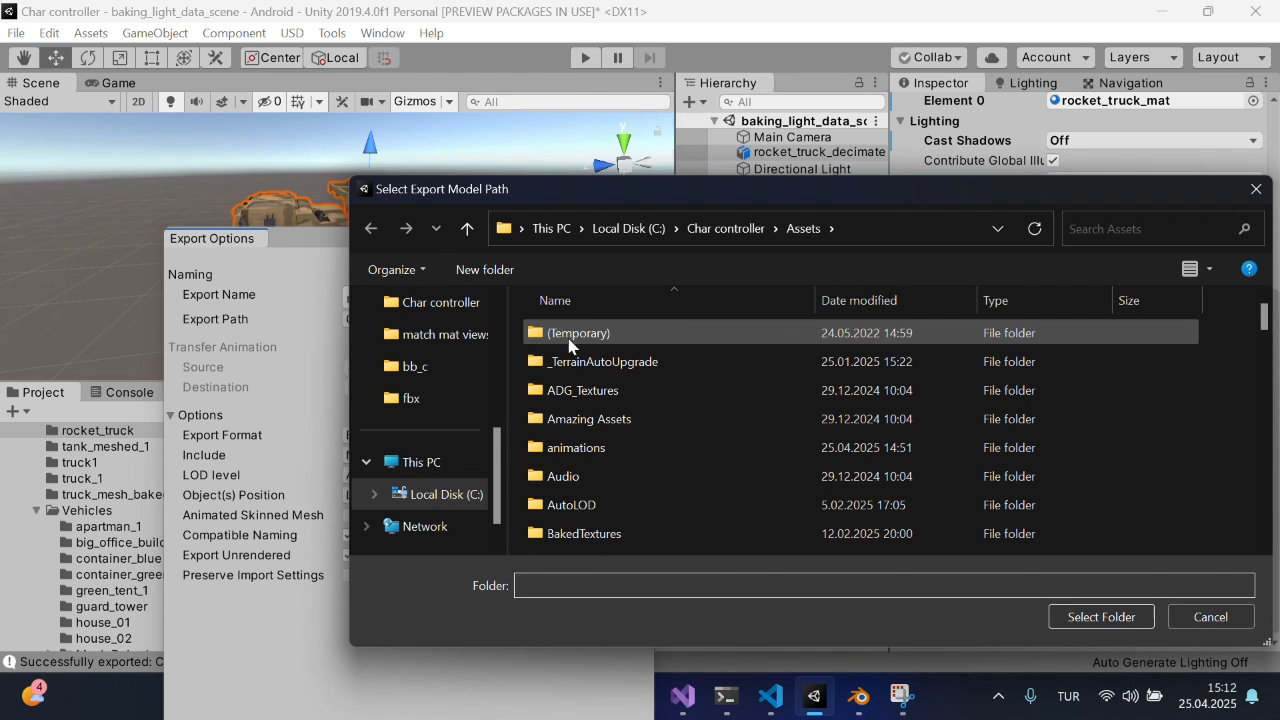
{"action": "scroll", "coordinate": [395, 402], "scroll_direction": "up", "scroll_amount": 5}
{"action": "left_click", "coordinate": [435, 410]}
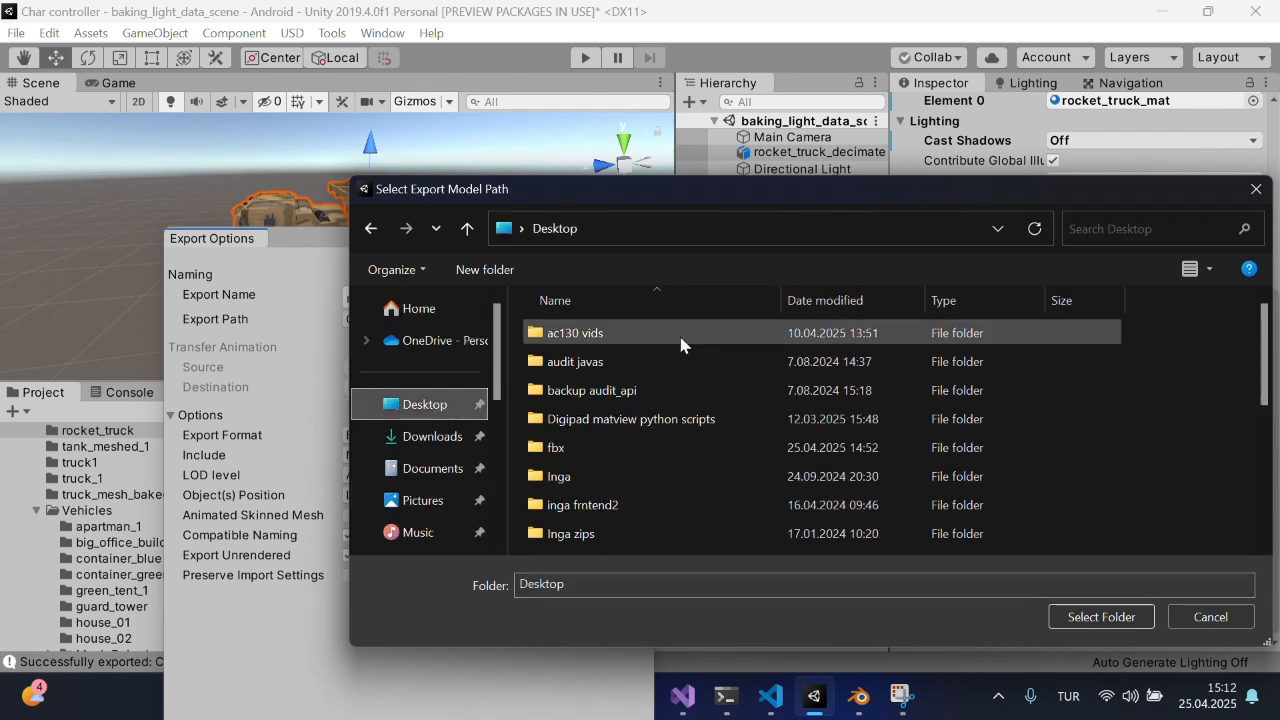
{"action": "scroll", "coordinate": [620, 340], "scroll_direction": "down", "scroll_amount": 1}
{"action": "left_click", "coordinate": [660, 378]}
{"action": "double_click", "coordinate": [659, 372]}
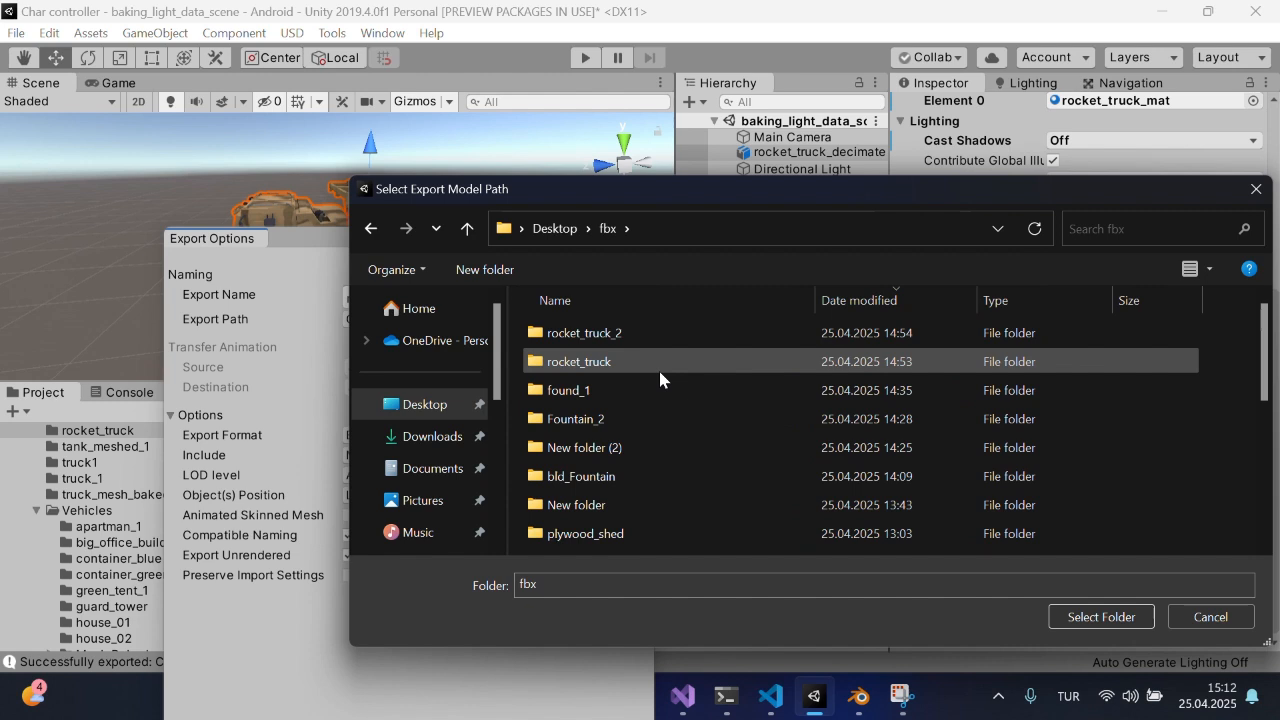
{"action": "left_click", "coordinate": [494, 276]}
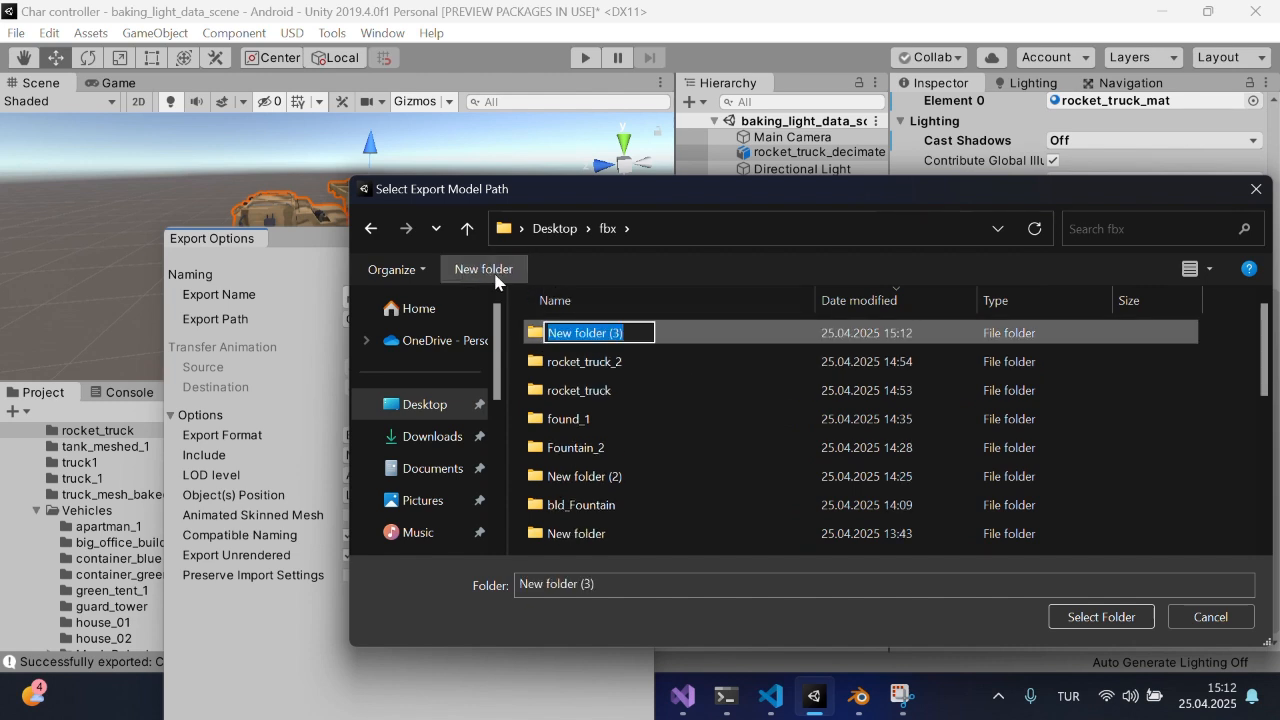
{"action": "type", "text": "rocket_"}
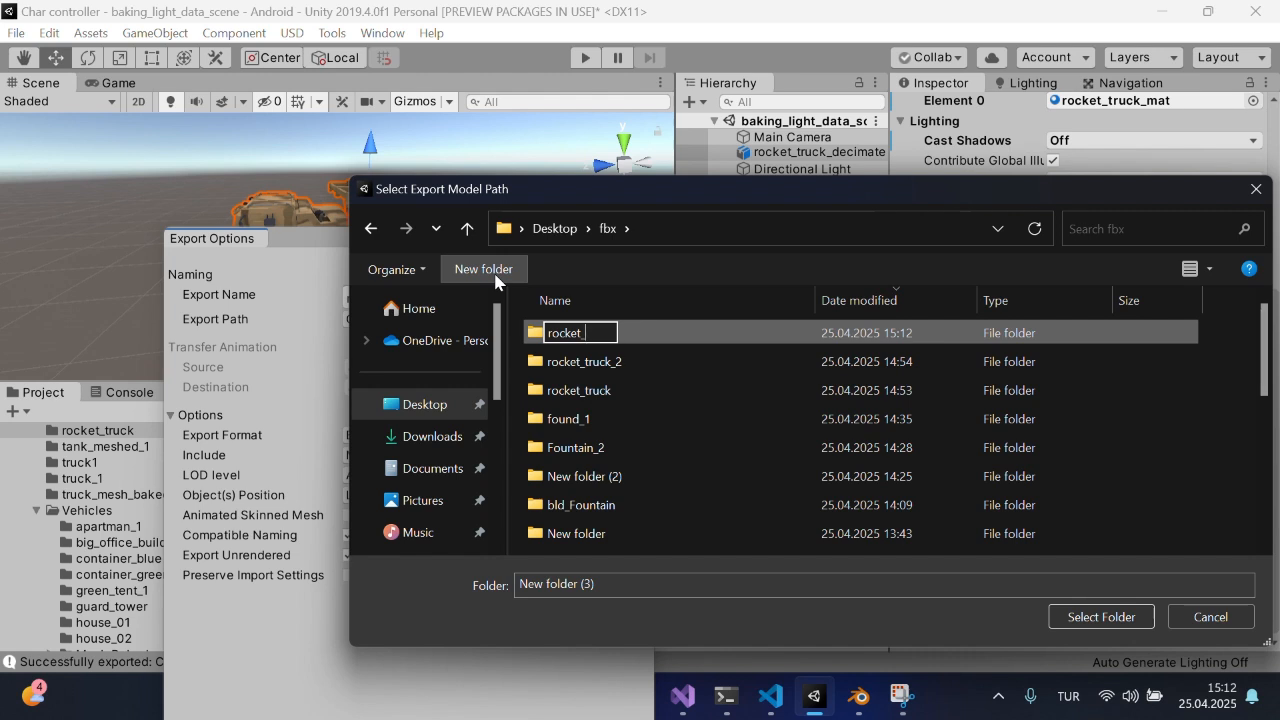
{"action": "type", "text": "truck_3"}
{"action": "key", "text": "Return"}
{"action": "key", "text": "Return"}
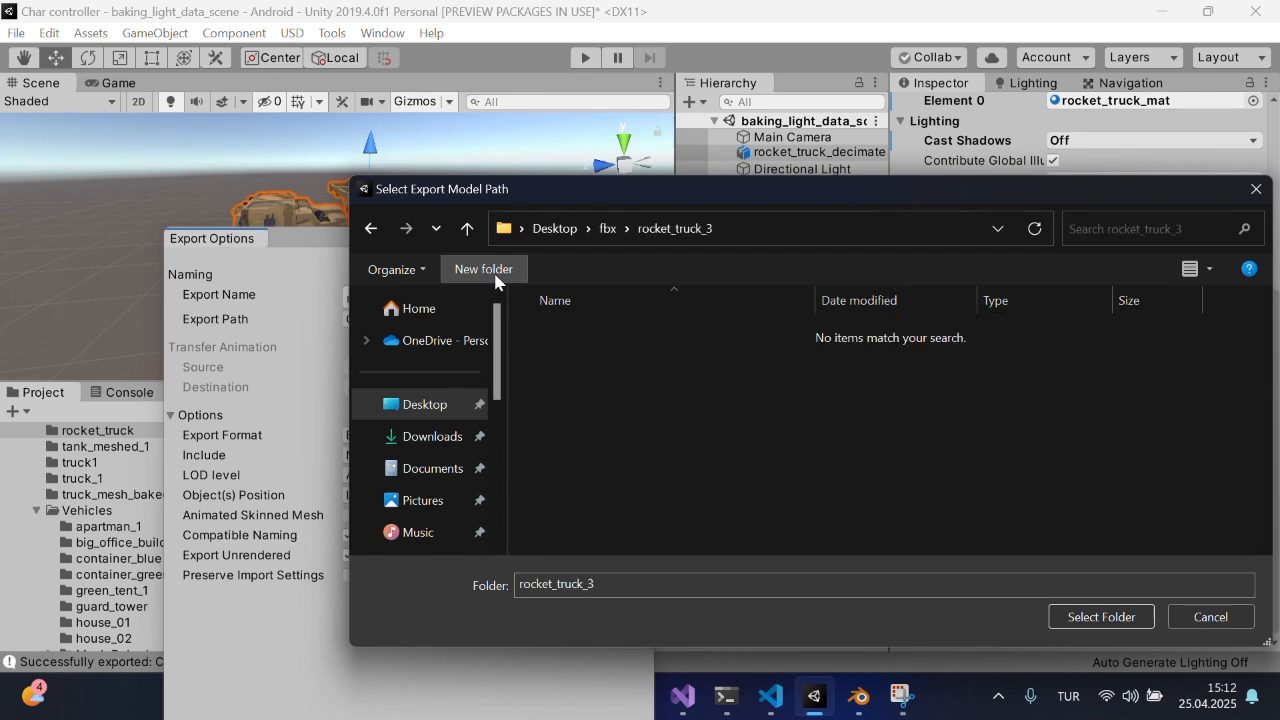
{"action": "left_click", "coordinate": [1104, 617]}
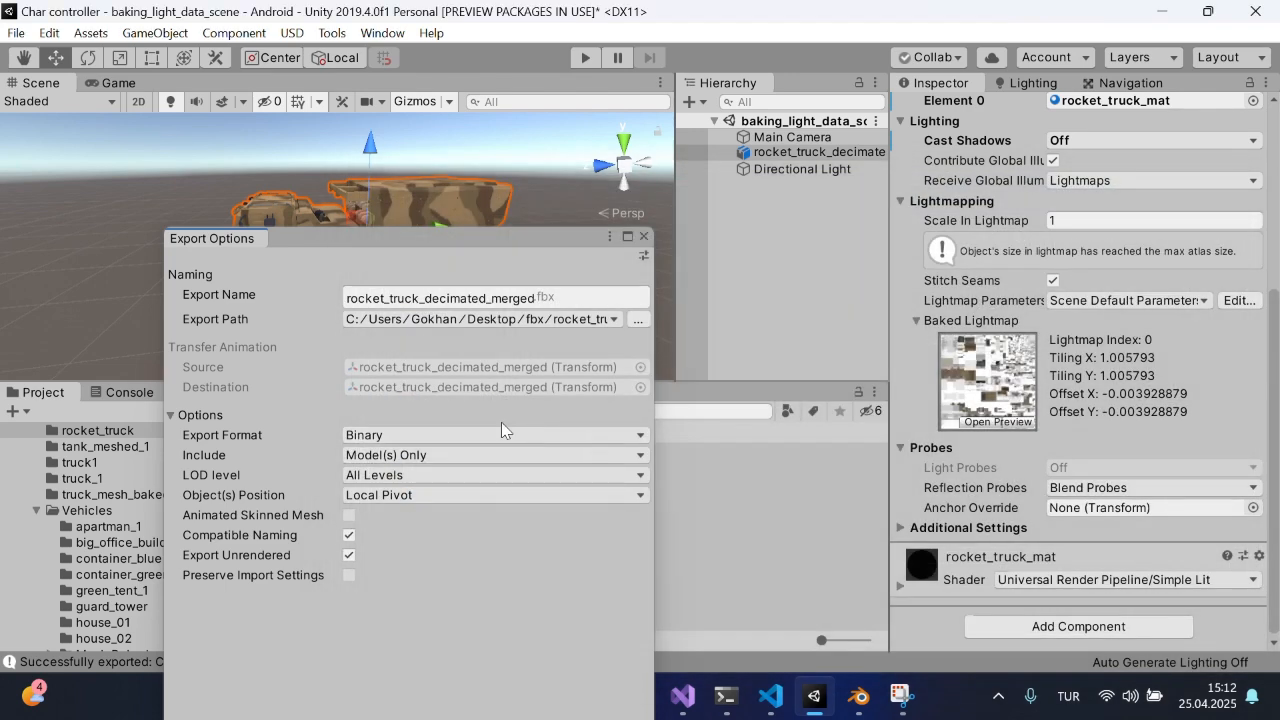
Step: Review the format and include options and export the truck as a Binary FBX with Model(s) Only
{"action": "left_click", "coordinate": [386, 432]}
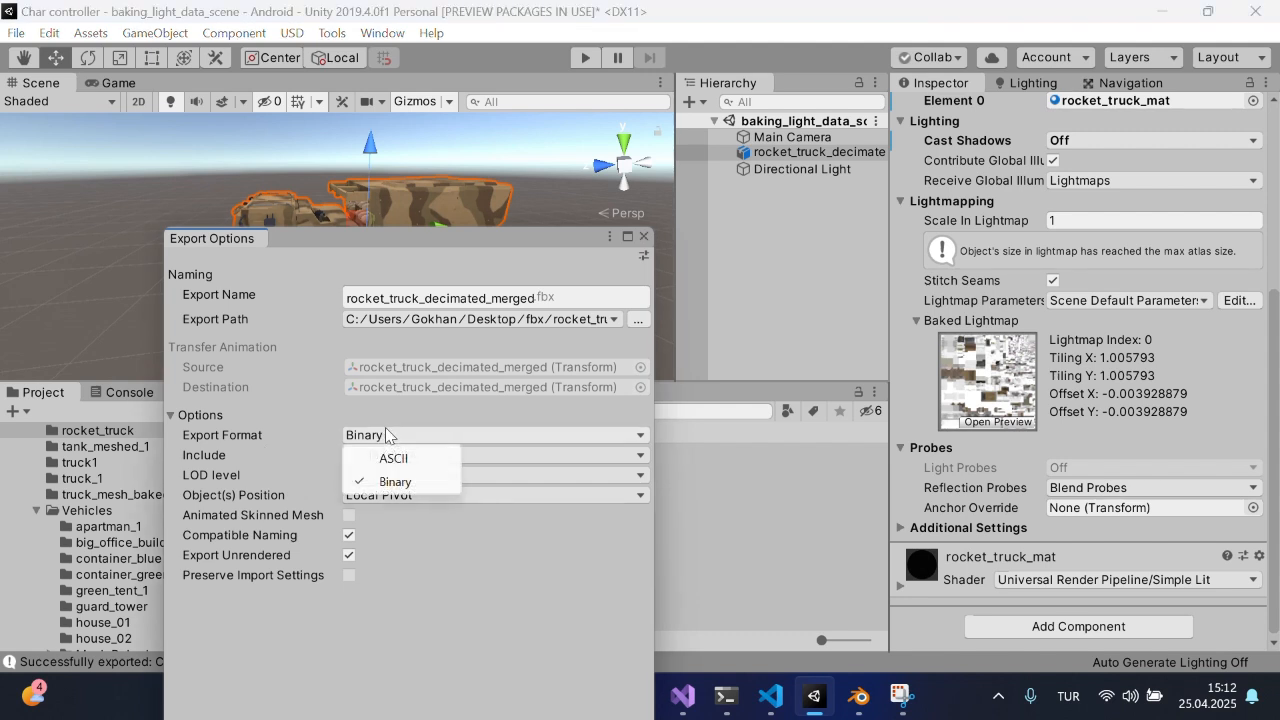
{"action": "left_click", "coordinate": [386, 434]}
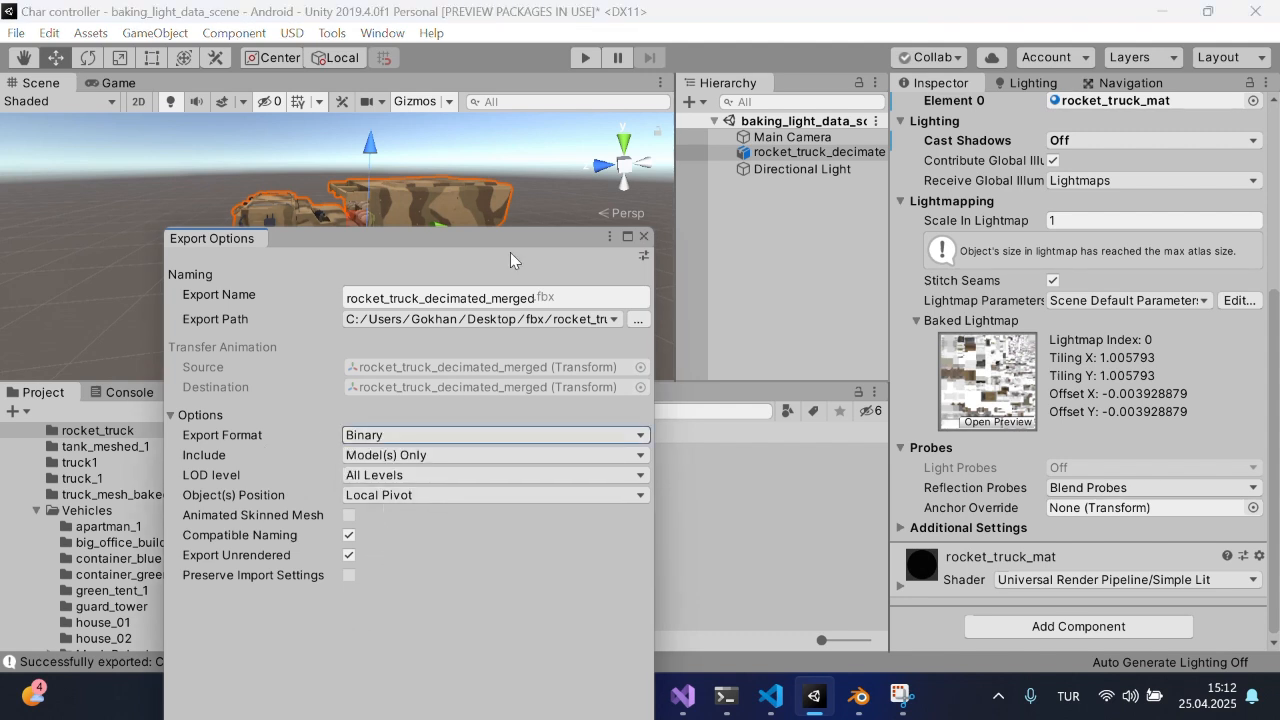
{"action": "left_click_drag", "start_coordinate": [495, 255], "coordinate": [493, 116]}
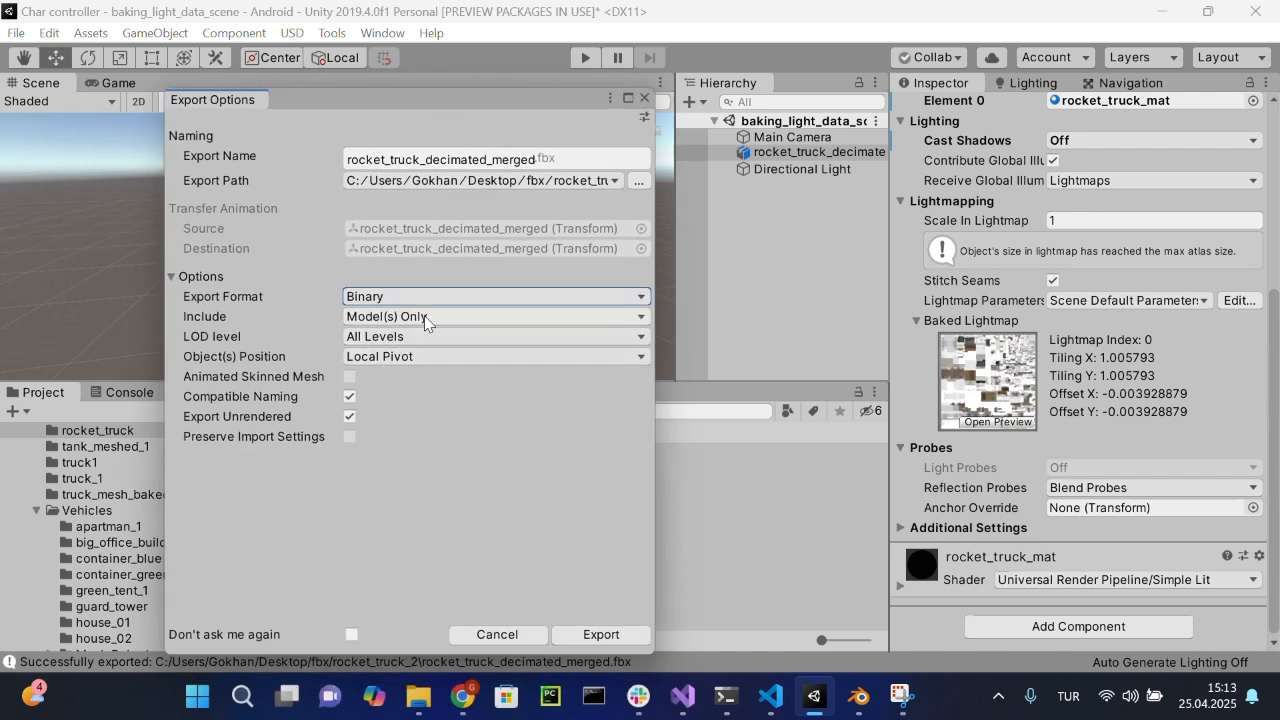
{"action": "left_click", "coordinate": [425, 320]}
{"action": "left_click", "coordinate": [425, 318]}
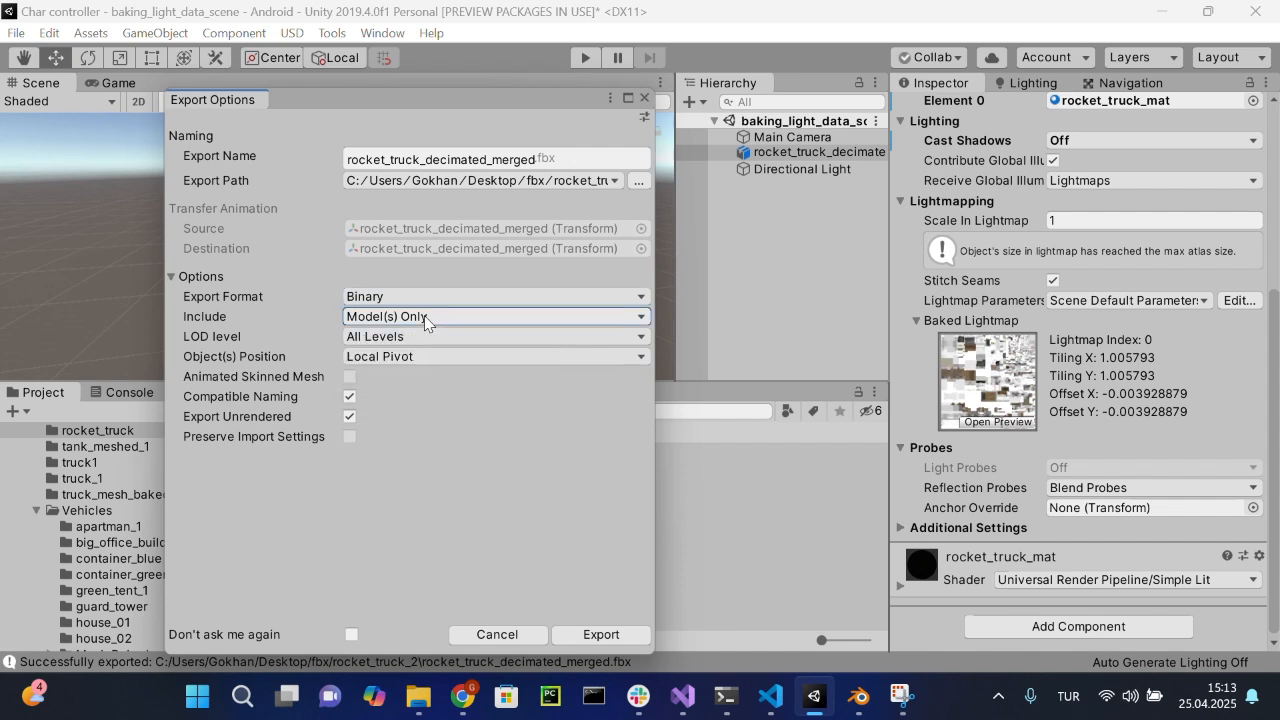
{"action": "left_click", "coordinate": [570, 634]}
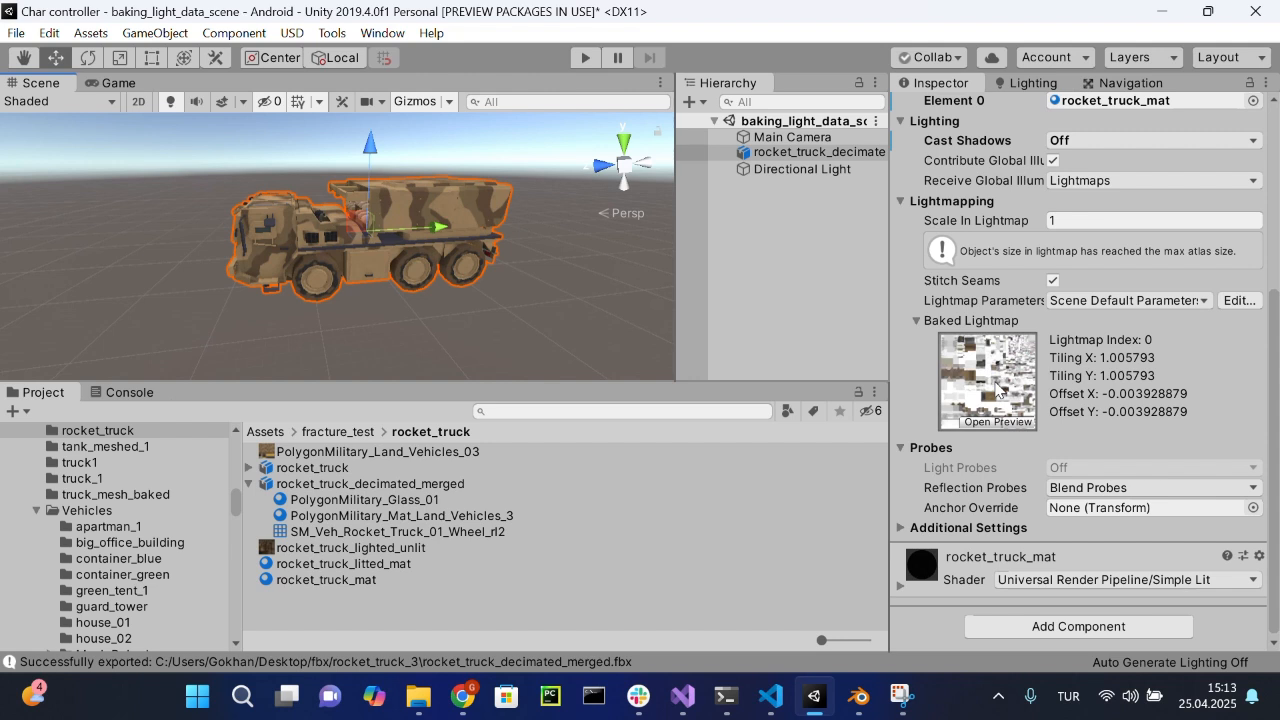
Step: Locate the truck's baked lightmap Lightmap-0_comp_light in the project and show it in File Explorer
{"action": "left_click", "coordinate": [997, 390]}
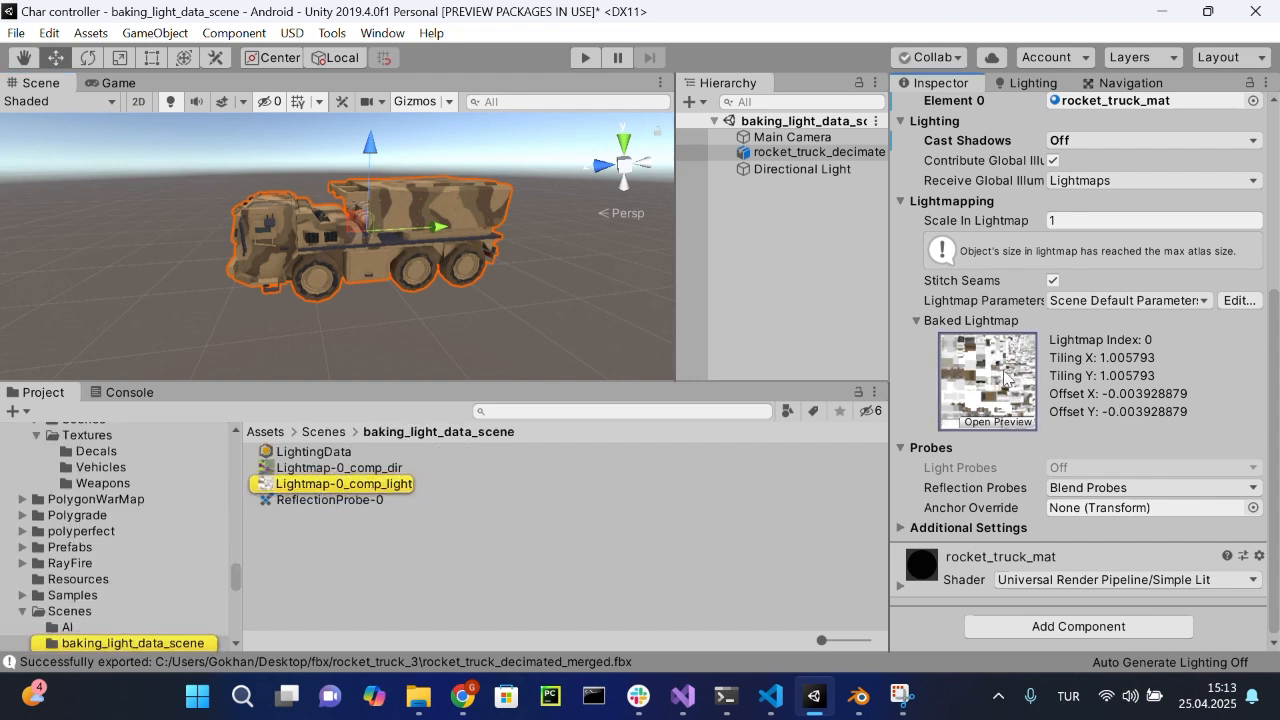
{"action": "left_click", "coordinate": [345, 484]}
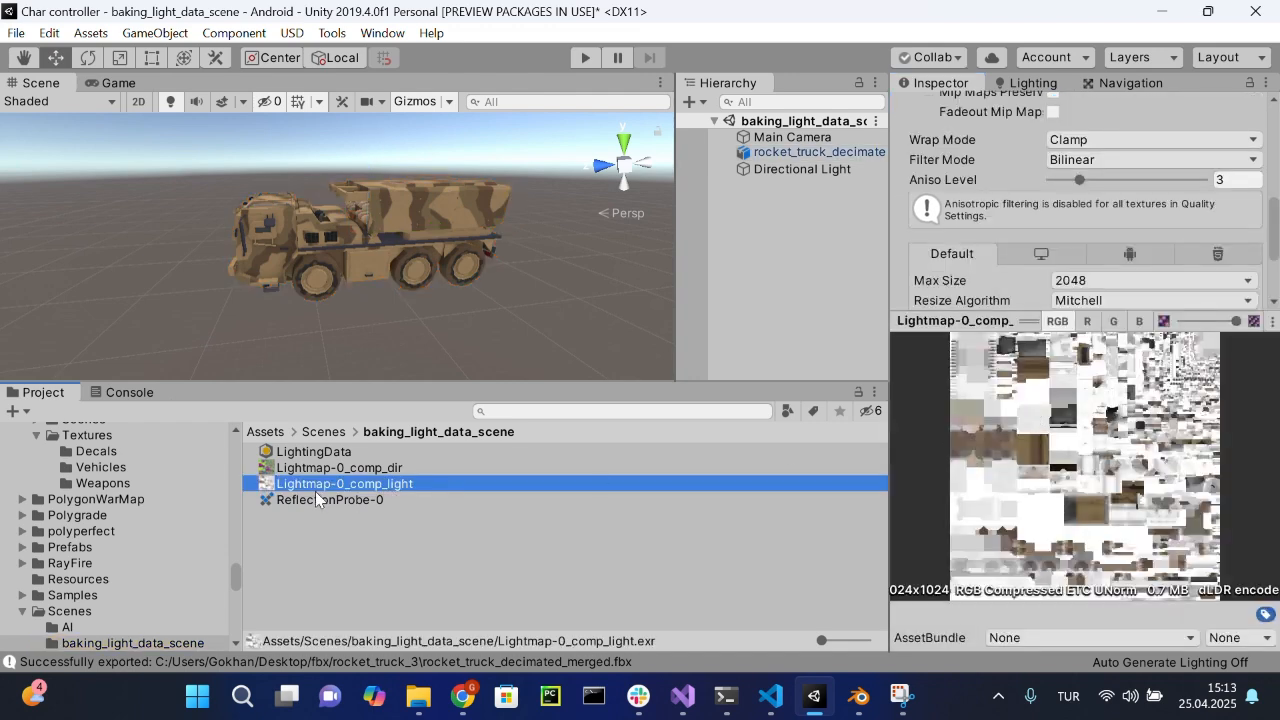
{"action": "right_click", "coordinate": [359, 490]}
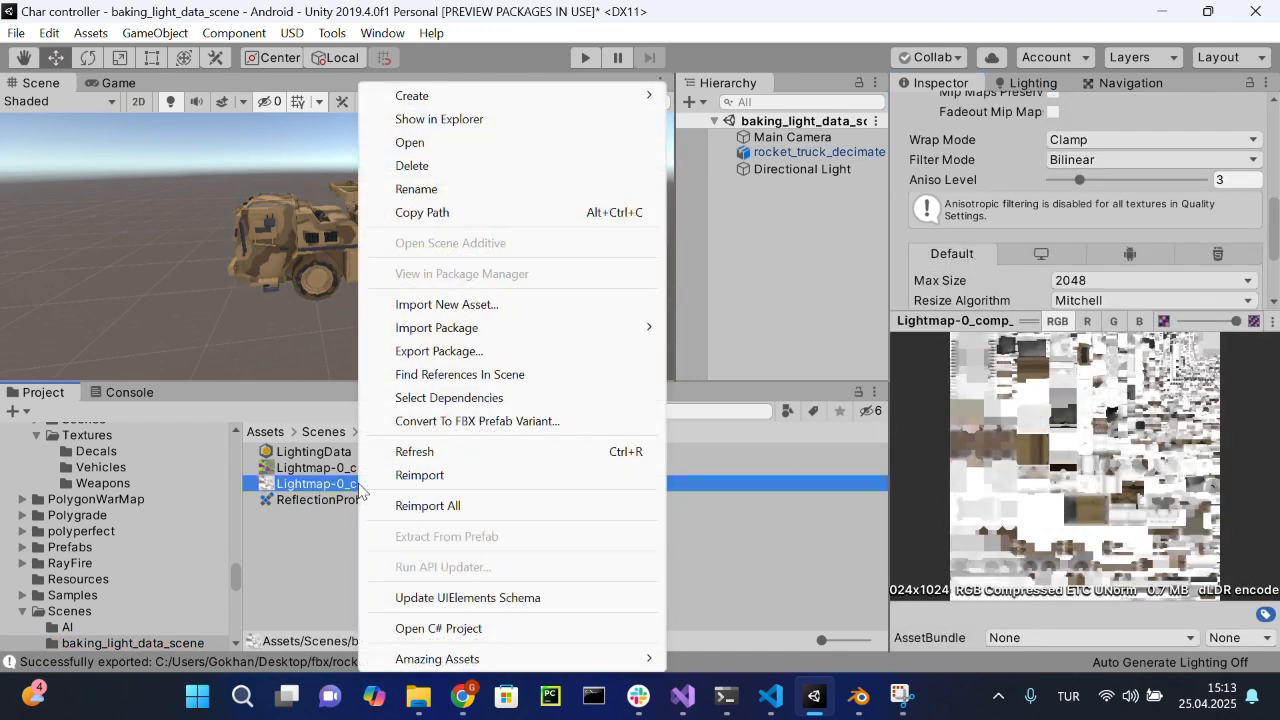
{"action": "left_click", "coordinate": [429, 123]}
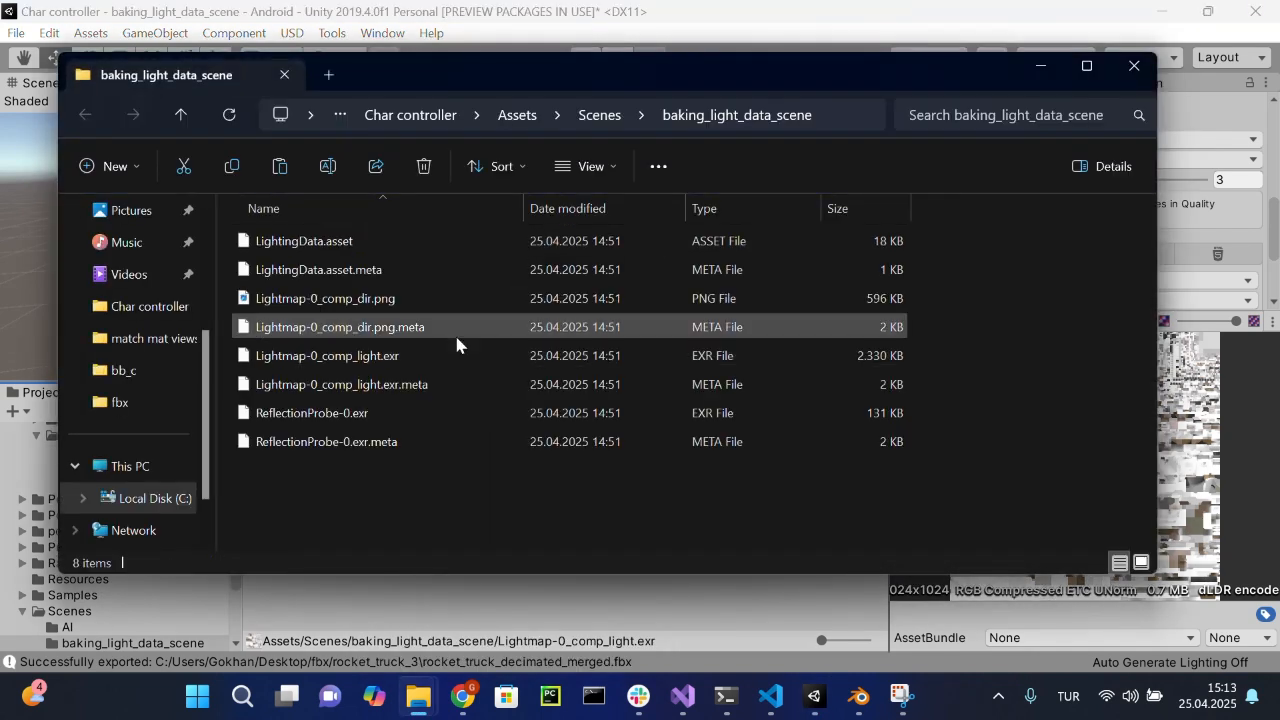
Step: Copy the Lightmap-0_comp_light.exr file and close the baking_light_data_scene folder window
{"action": "right_click", "coordinate": [452, 357]}
{"action": "left_click", "coordinate": [410, 363]}
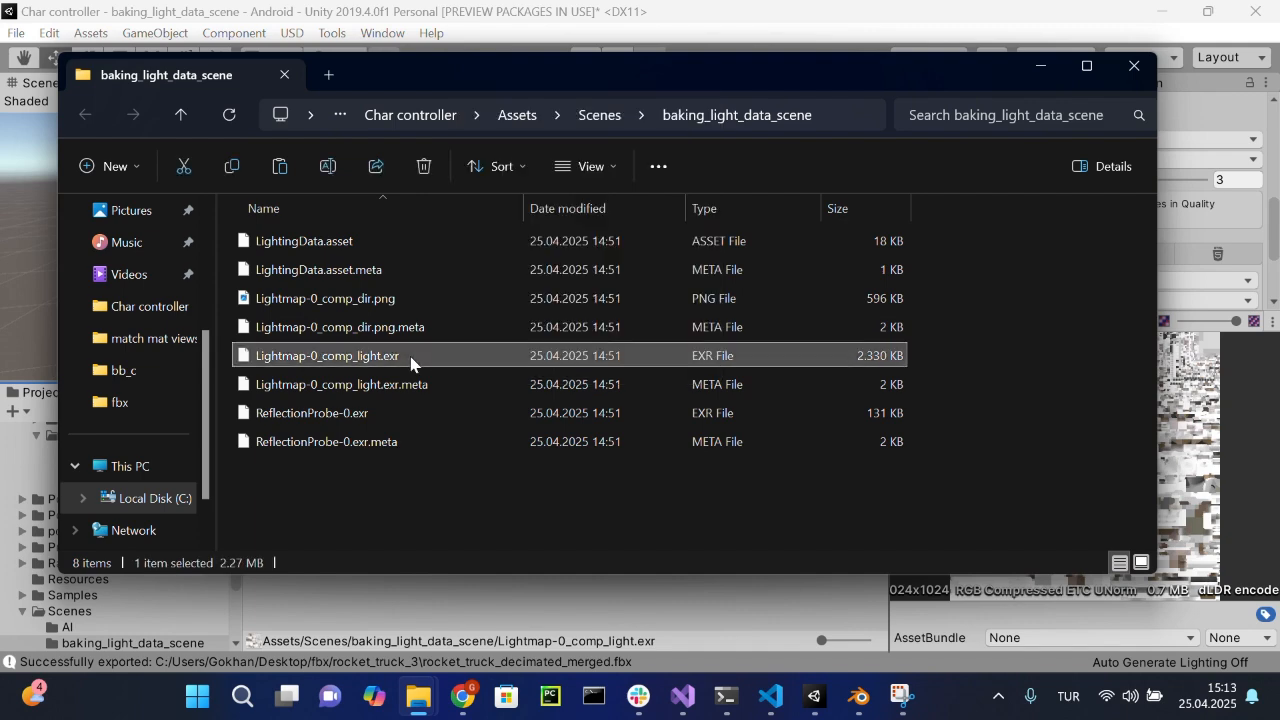
{"action": "right_click", "coordinate": [410, 358]}
{"action": "left_click", "coordinate": [474, 279]}
{"action": "left_click", "coordinate": [1134, 66]}
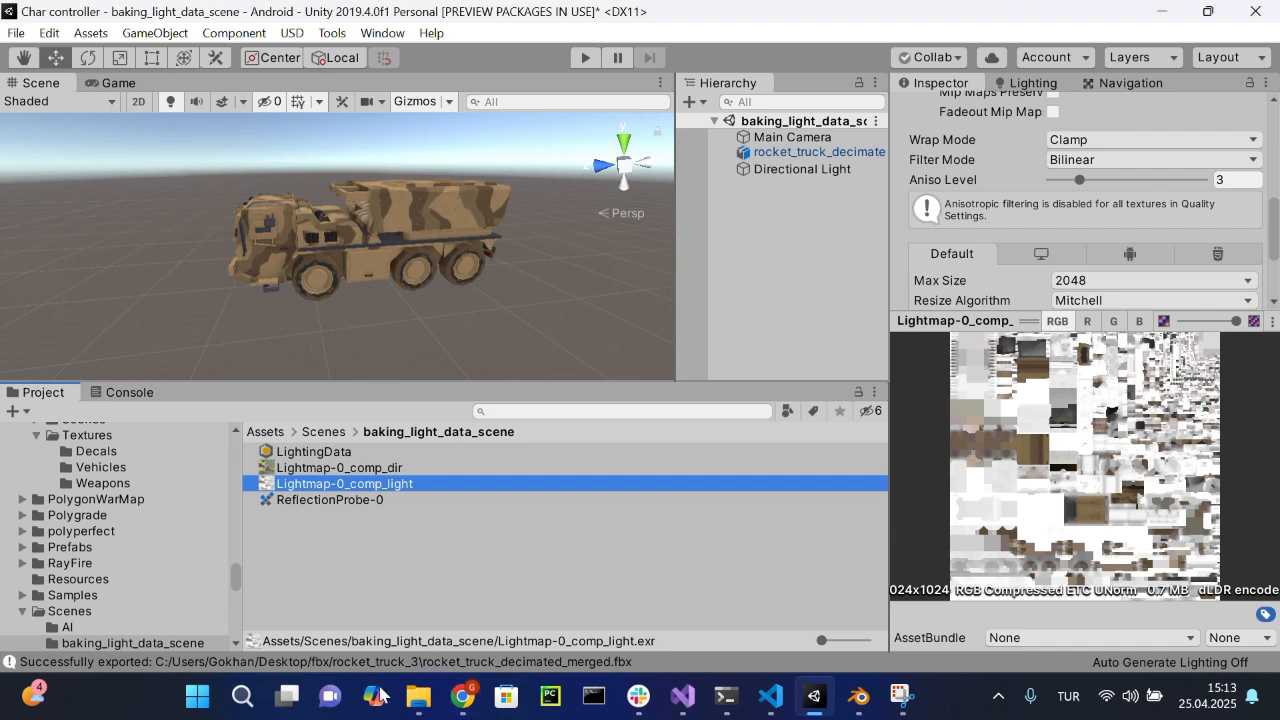
Step: Paste the copied lightmap file into the desktop's fbx/rocket_truck_3 folder, next to the exported FBX
{"action": "left_click", "coordinate": [418, 696]}
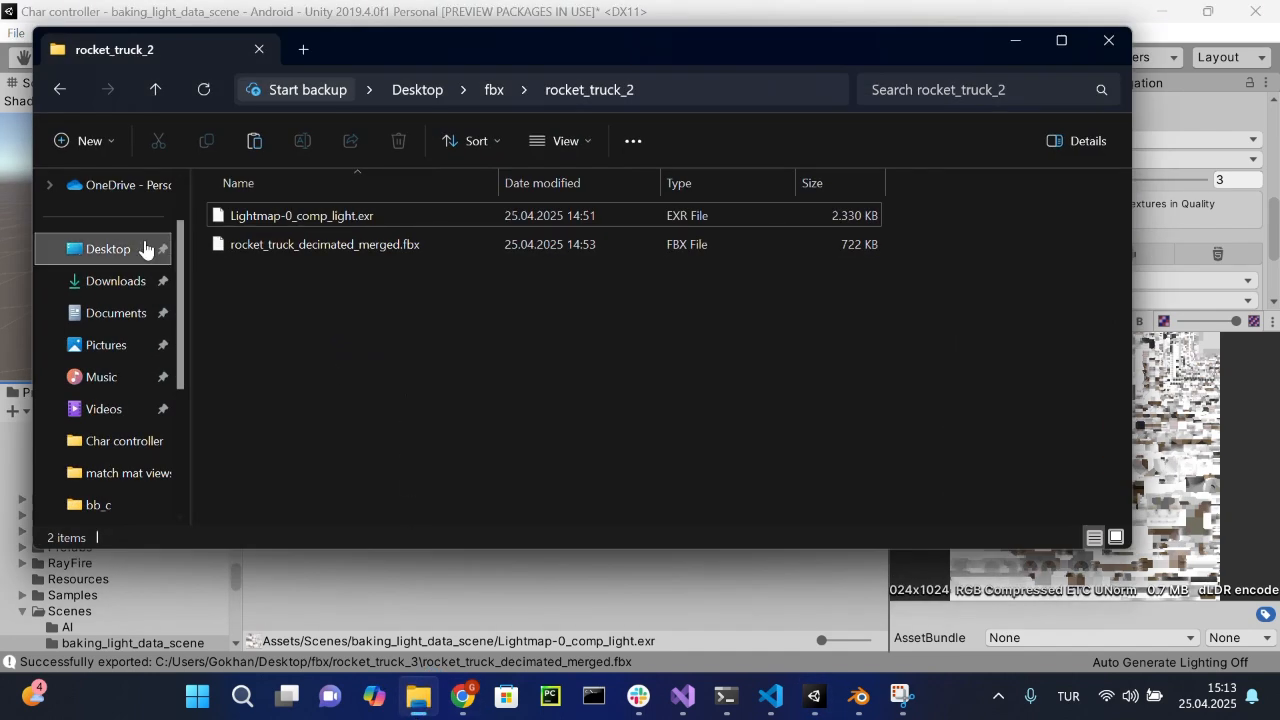
{"action": "left_click", "coordinate": [163, 76]}
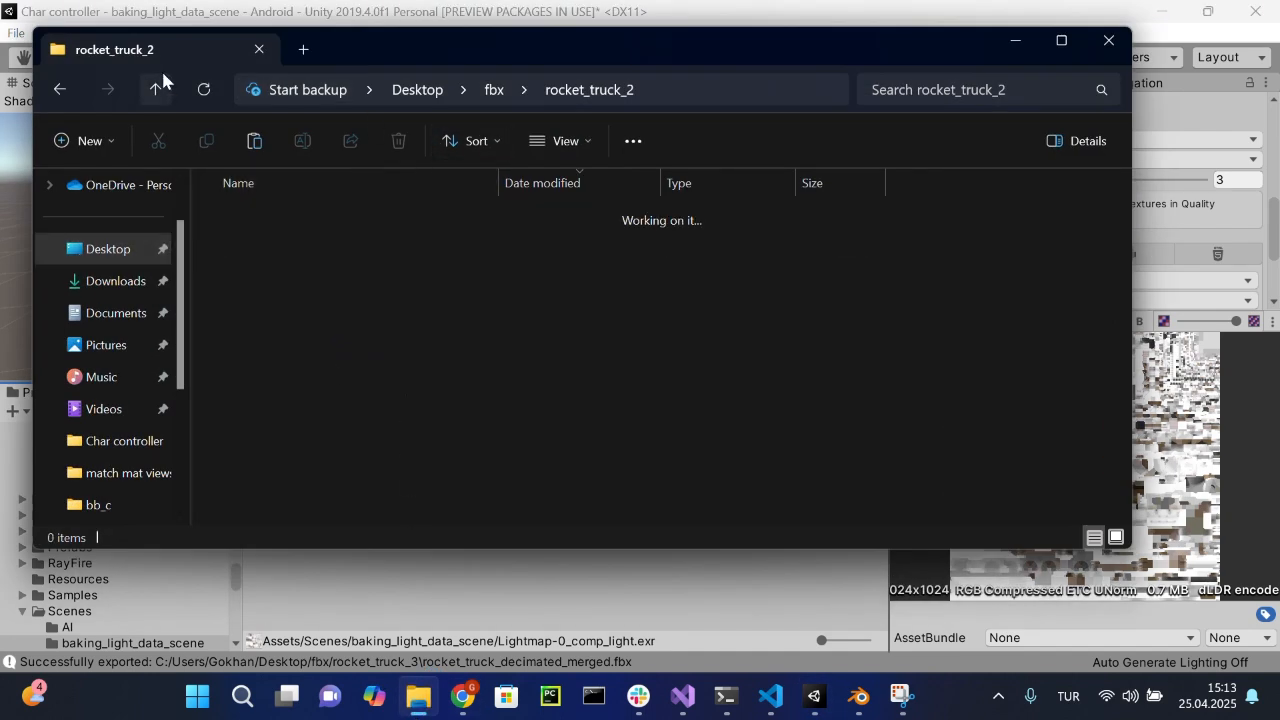
{"action": "double_click", "coordinate": [294, 483]}
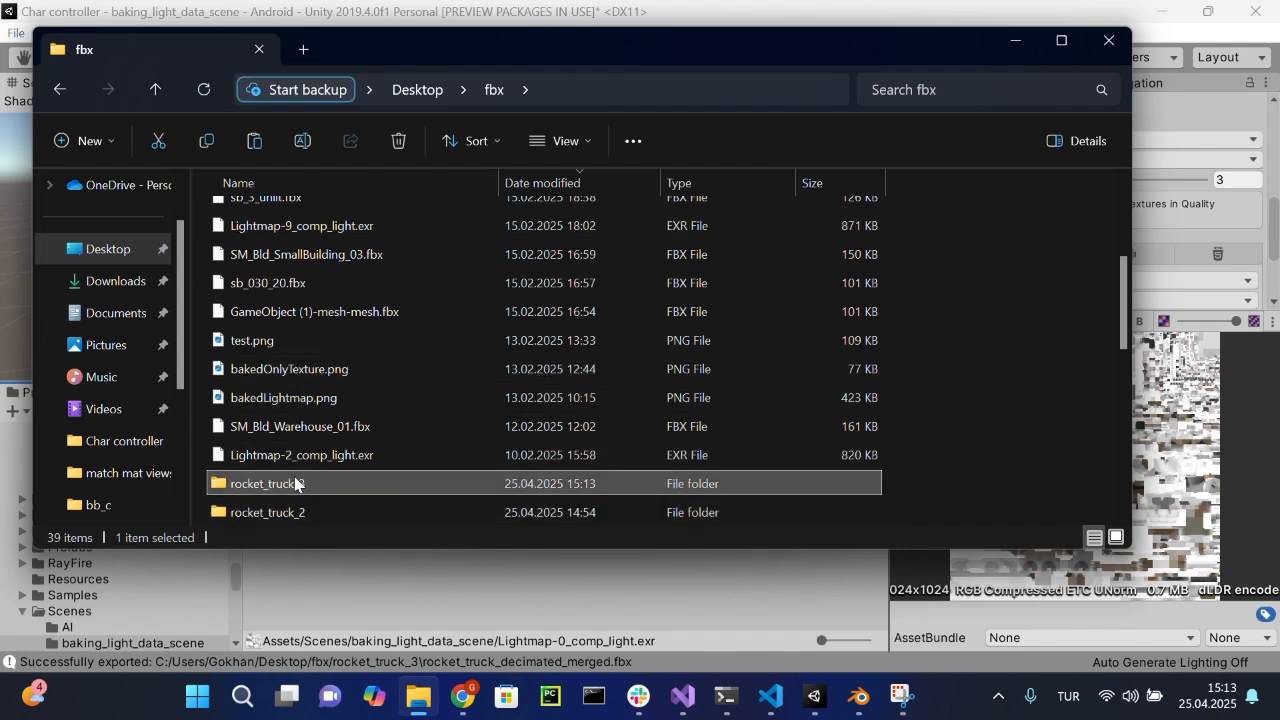
{"action": "right_click", "coordinate": [399, 302]}
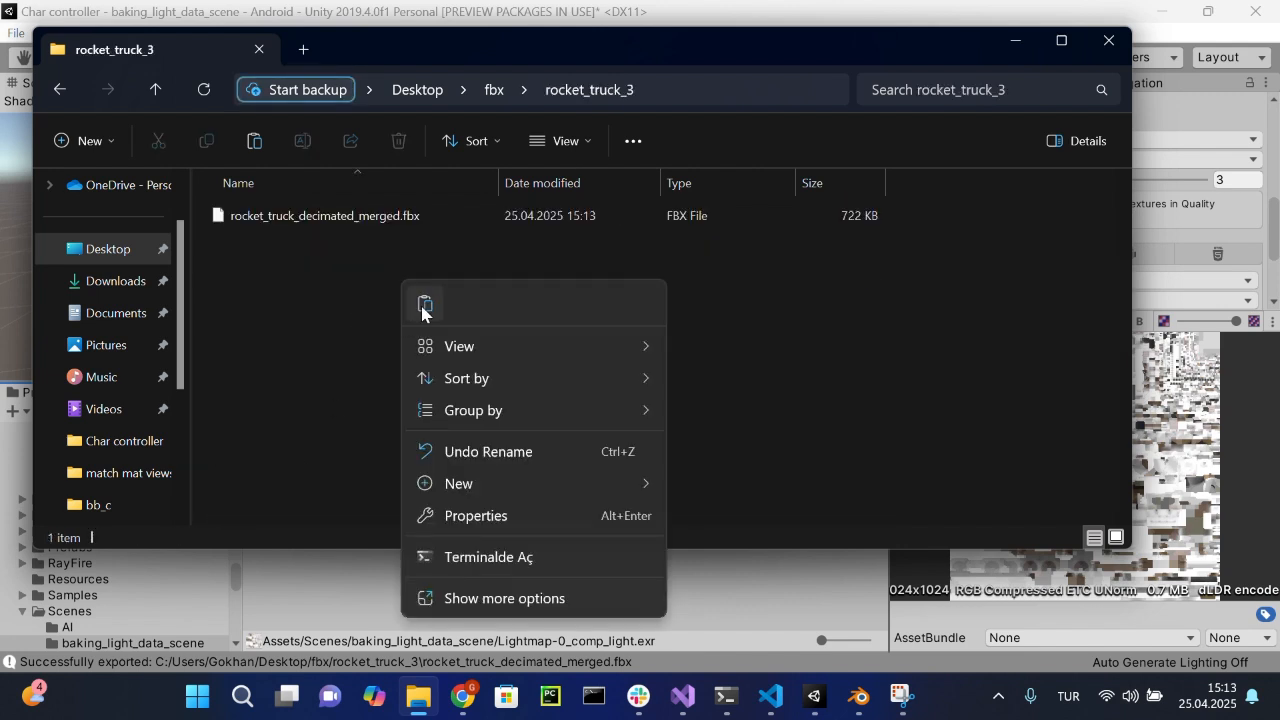
{"action": "left_click", "coordinate": [425, 304]}
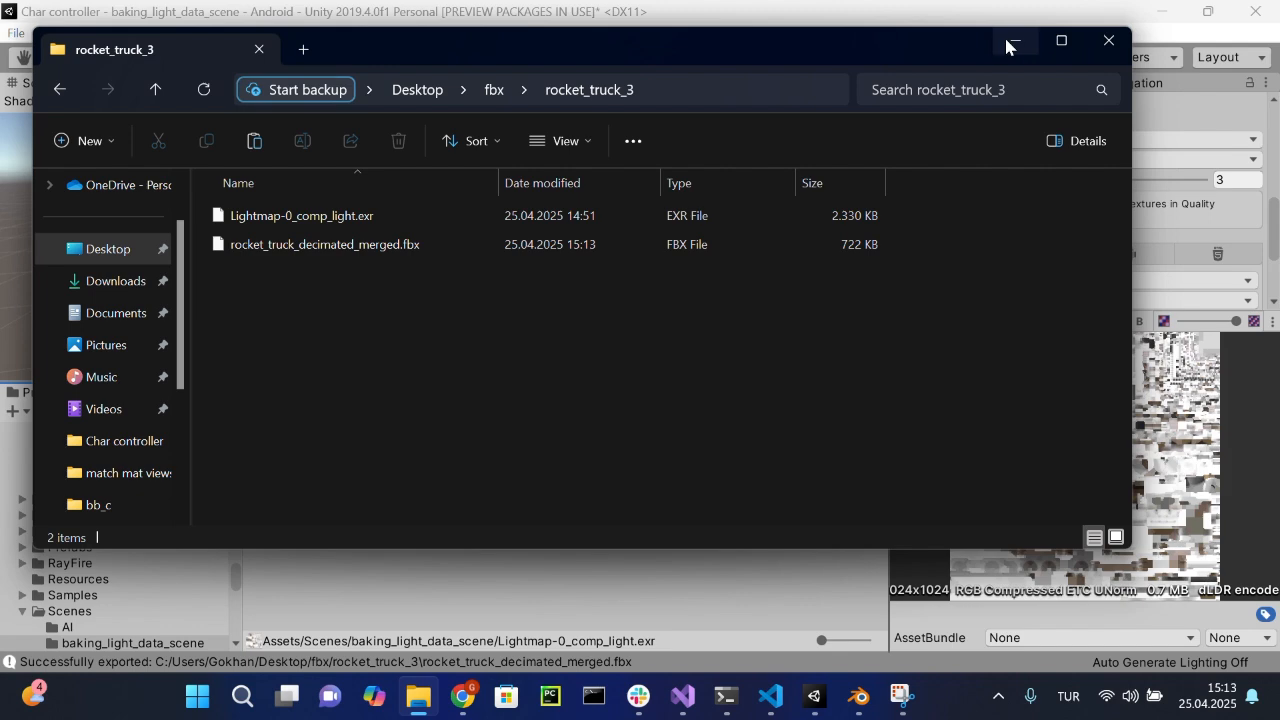
Step: Switch to Blender, start a new General file without saving the current scene, and delete the default camera, cube and light
{"action": "left_click", "coordinate": [1013, 41]}
{"action": "left_click", "coordinate": [852, 700]}
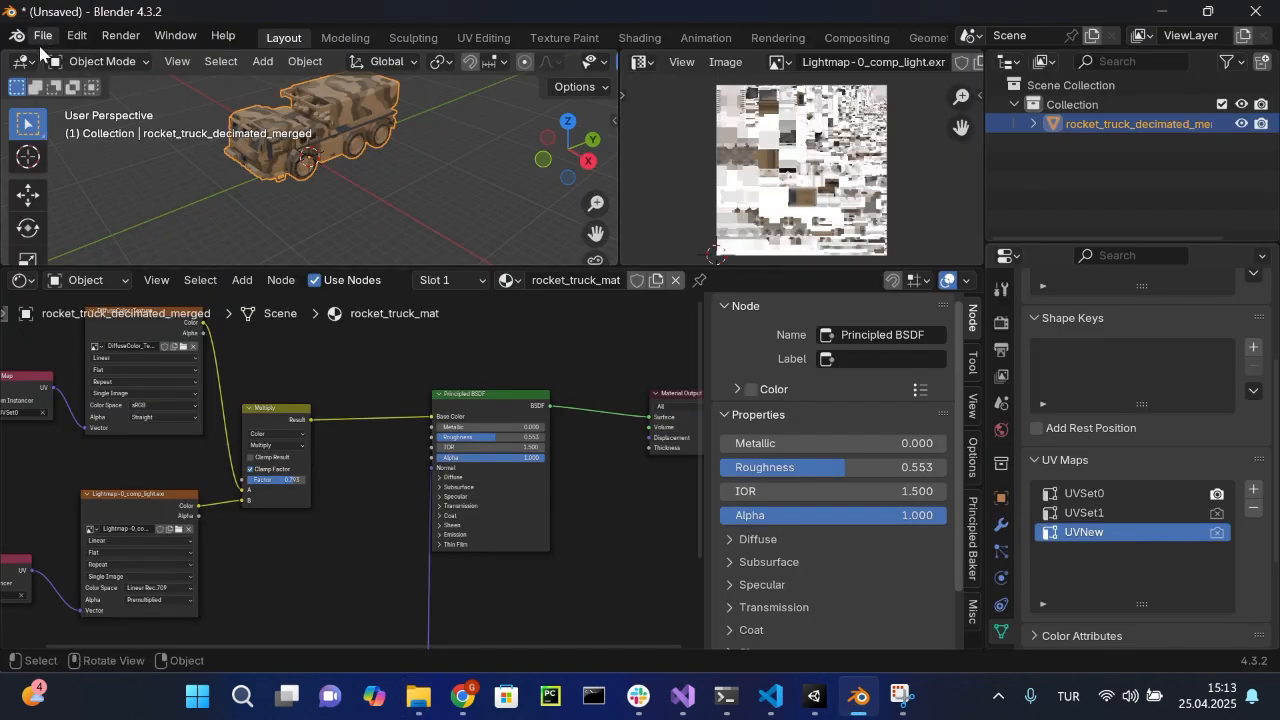
{"action": "left_click", "coordinate": [46, 35]}
{"action": "mouse_move", "coordinate": [60, 58]}
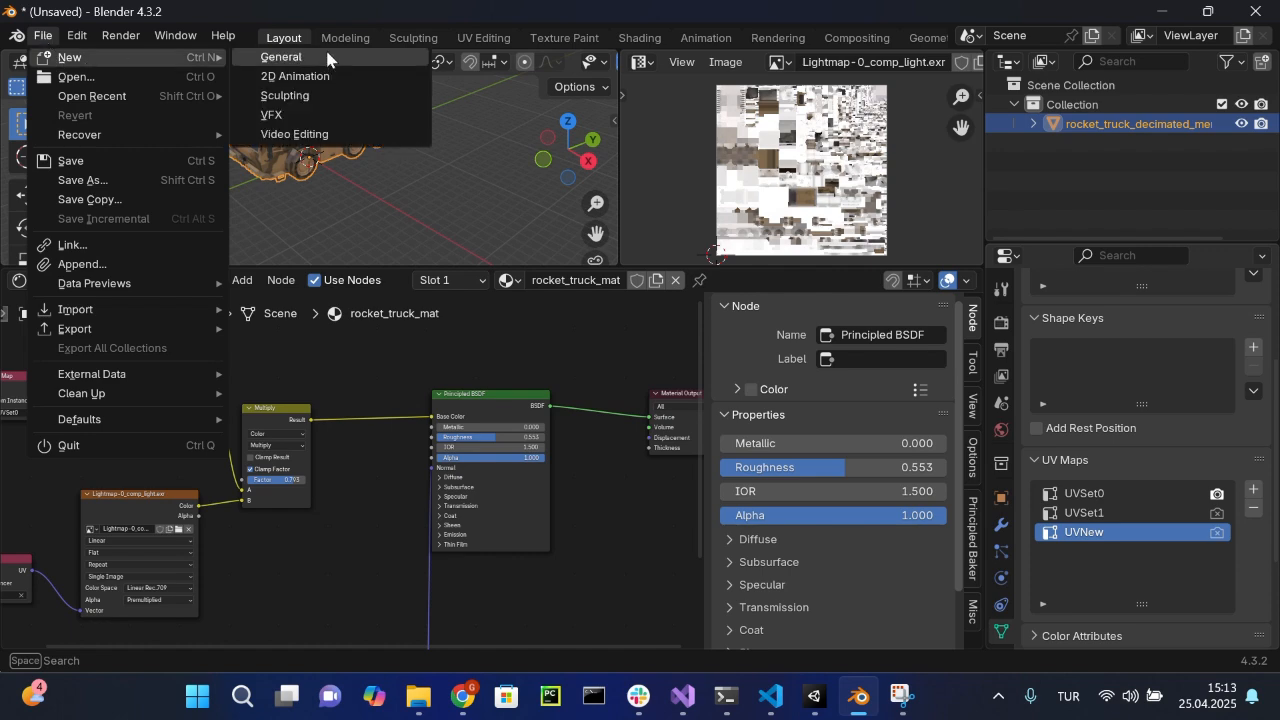
{"action": "left_click", "coordinate": [325, 47]}
{"action": "left_click", "coordinate": [712, 380]}
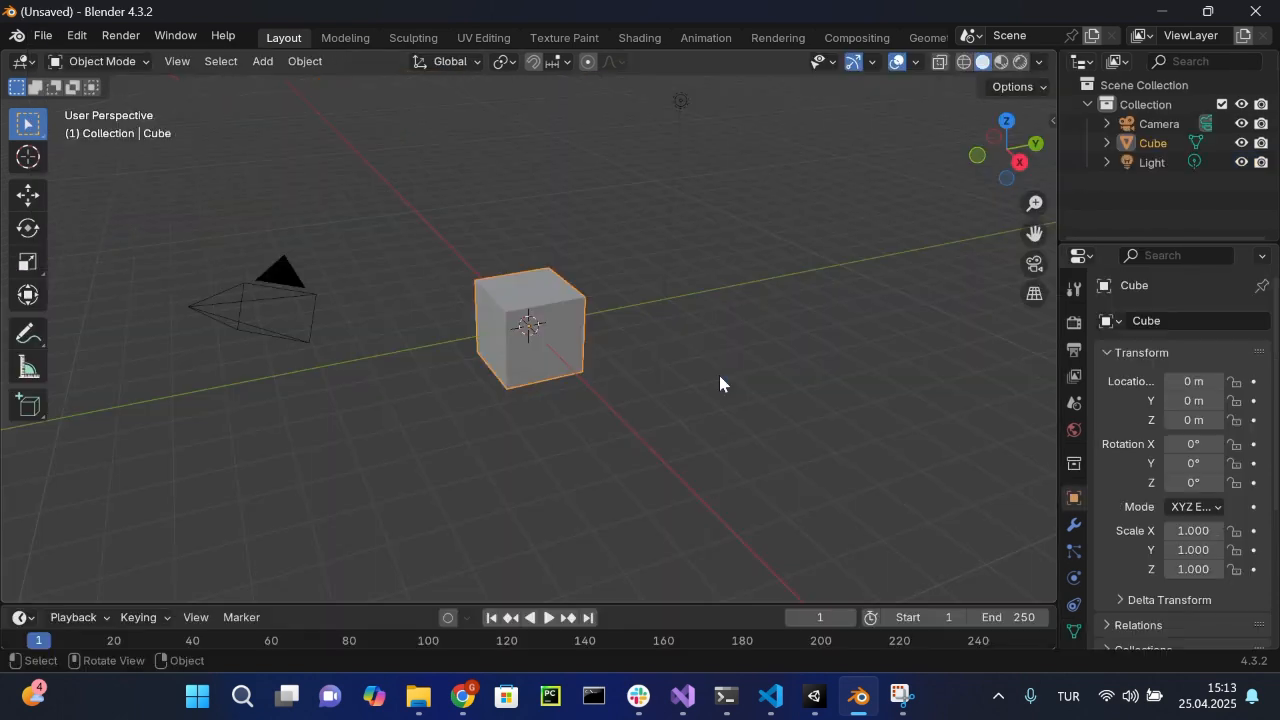
{"action": "key", "text": "x"}
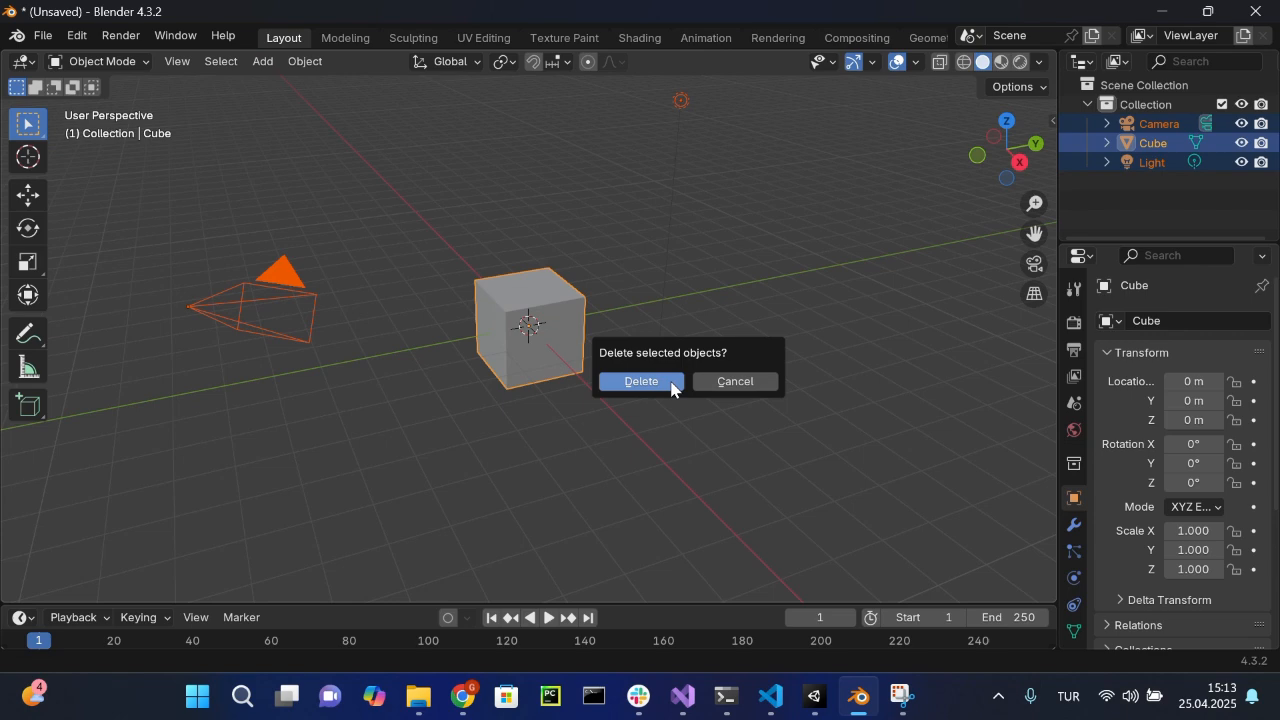
{"action": "left_click", "coordinate": [670, 382]}
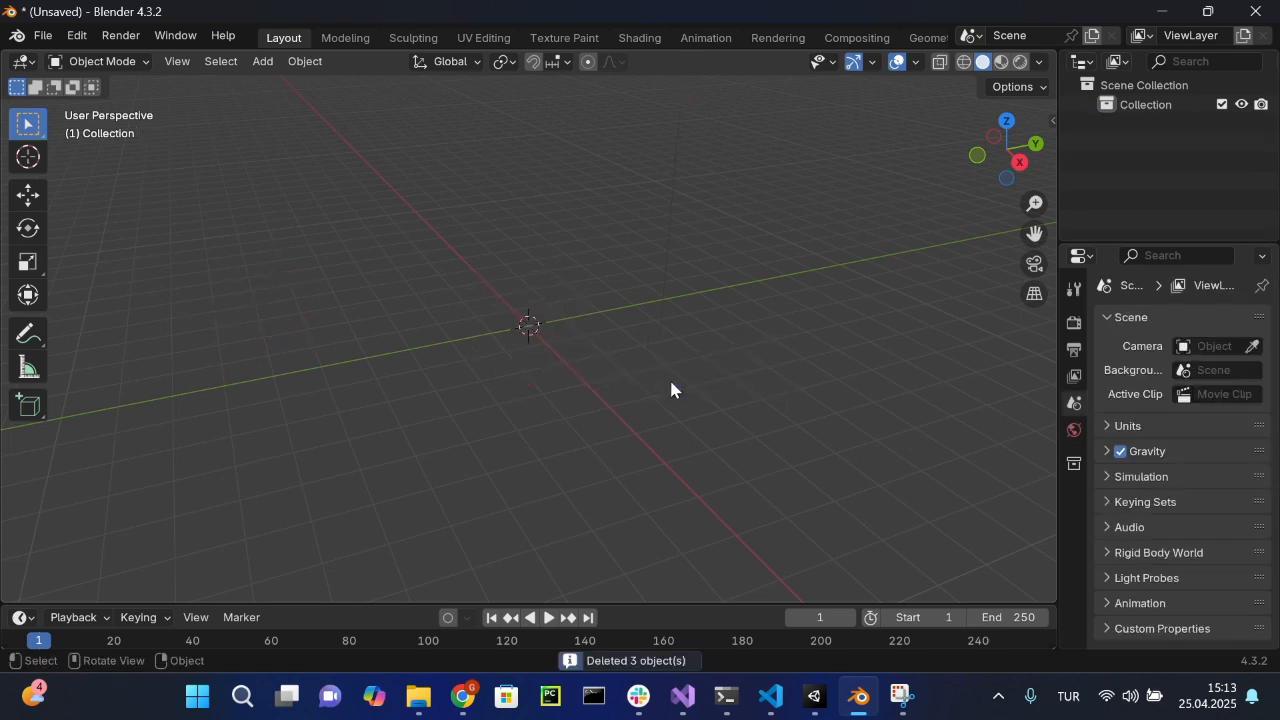
Step: Import rocket_truck_decimated_merged.fbx from the desktop's fbx/rocket_truck_3 folder
{"action": "left_click", "coordinate": [43, 35]}
{"action": "mouse_move", "coordinate": [75, 309]}
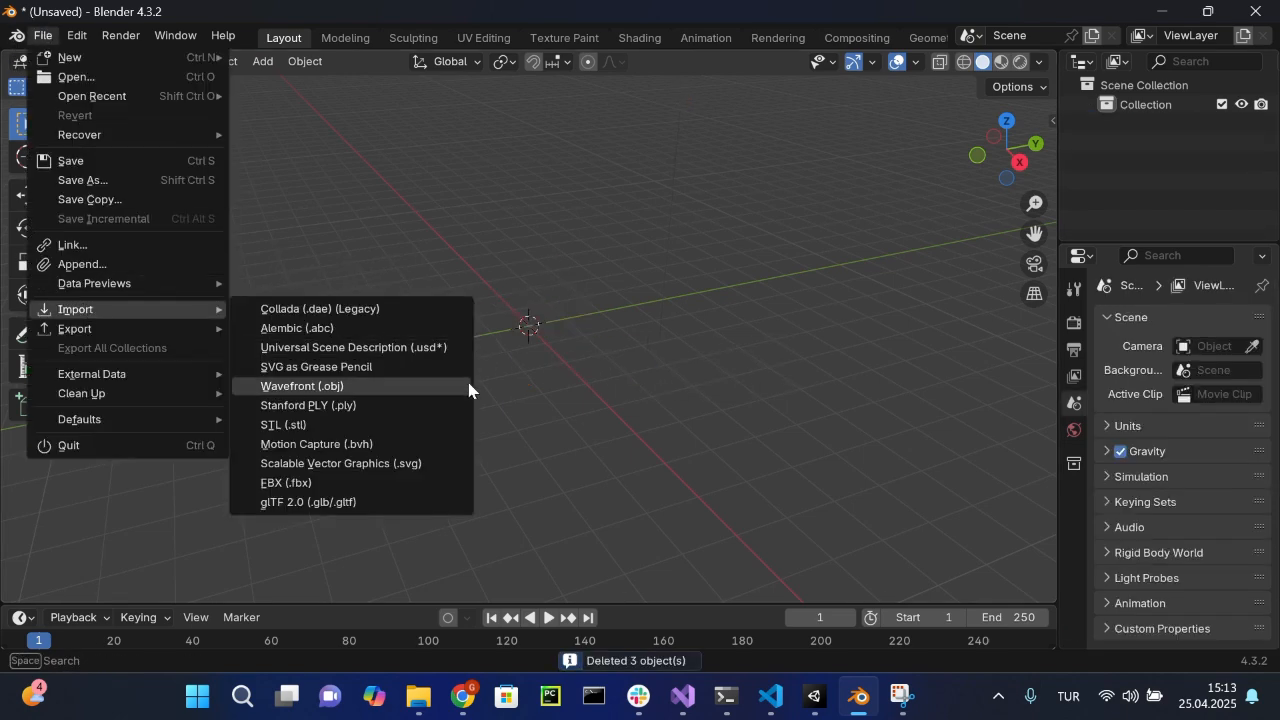
{"action": "left_click", "coordinate": [423, 484]}
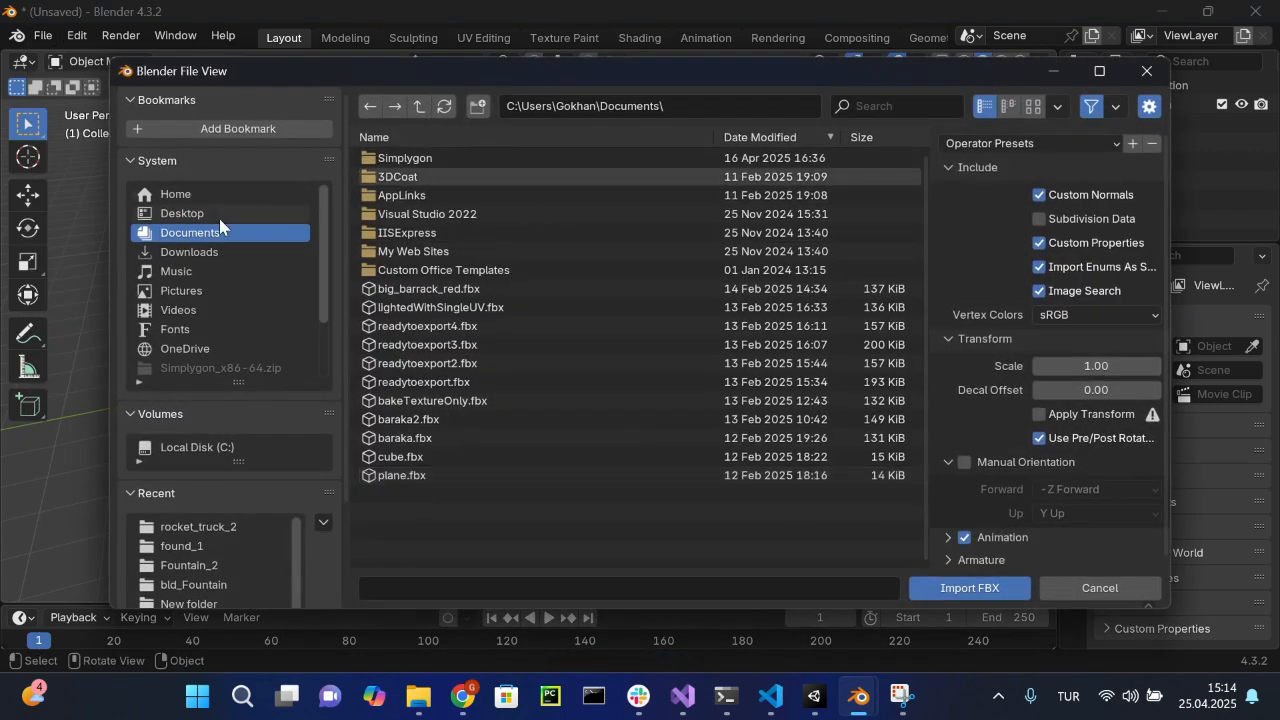
{"action": "left_click", "coordinate": [190, 213]}
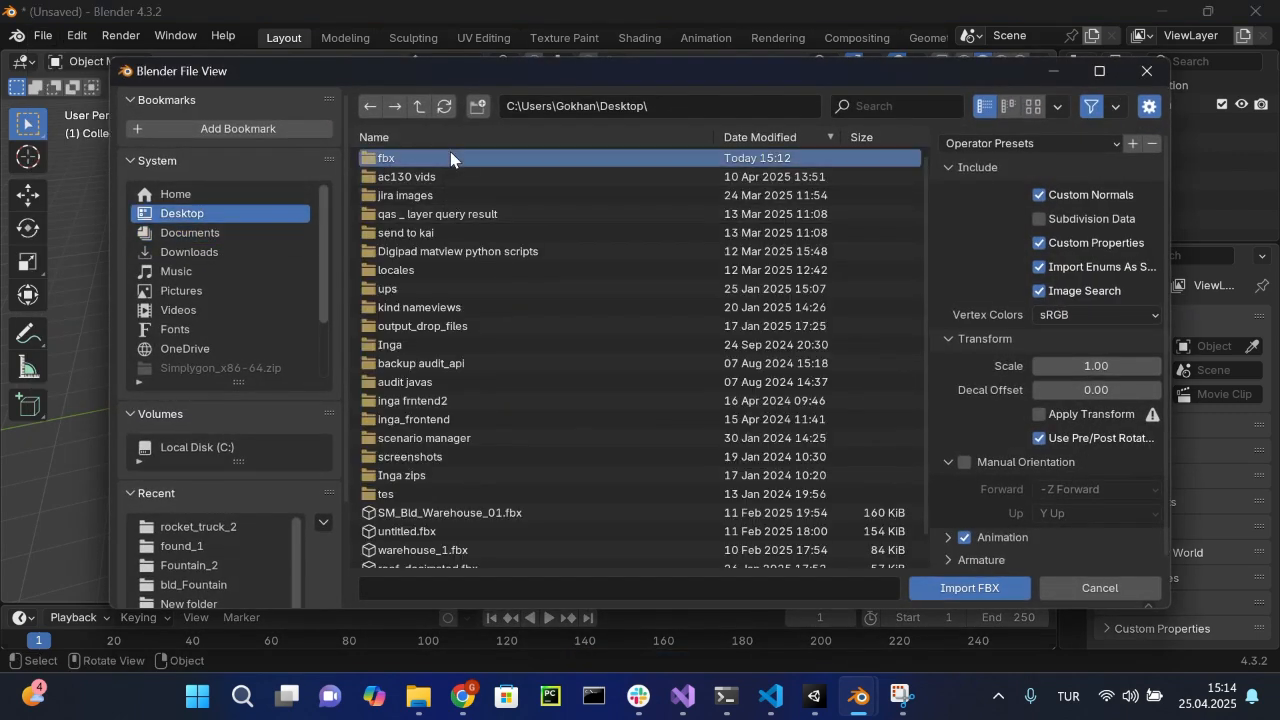
{"action": "double_click", "coordinate": [451, 158]}
{"action": "double_click", "coordinate": [490, 160]}
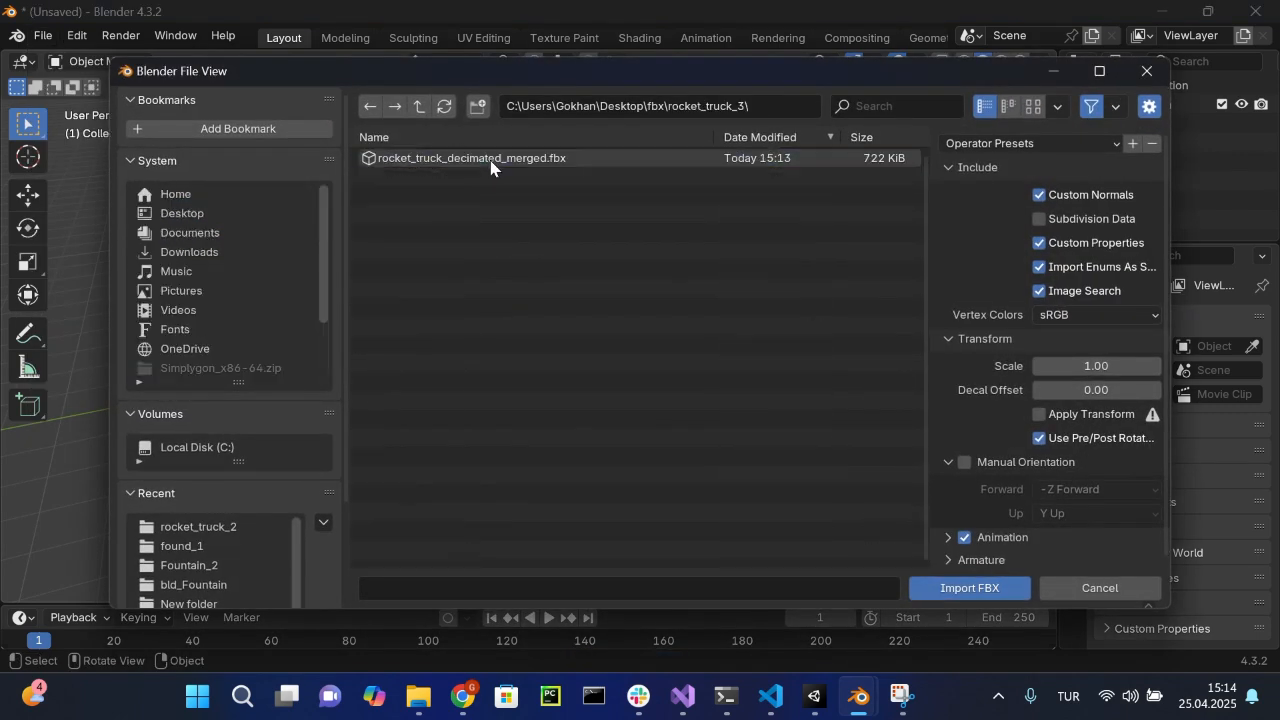
{"action": "double_click", "coordinate": [498, 160]}
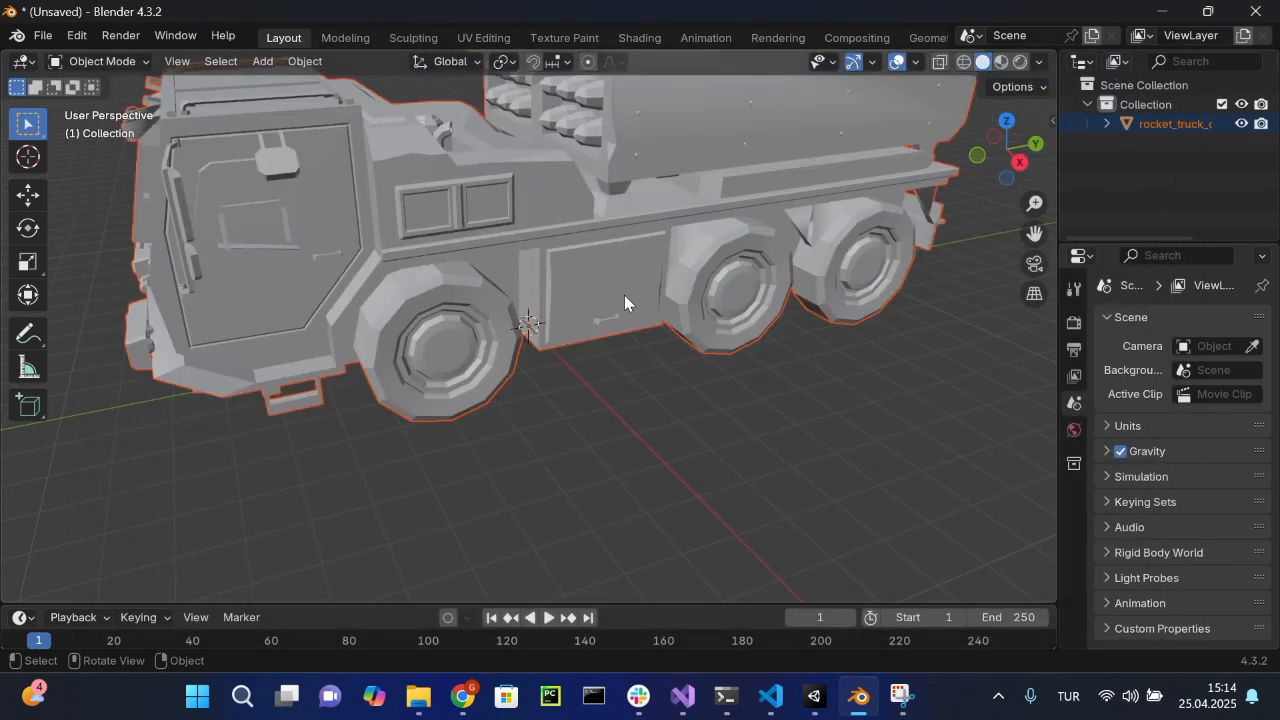
Step: Display the truck in Material Preview shading and widen the Outliner and Properties area
{"action": "scroll", "coordinate": [628, 292], "scroll_direction": "down", "scroll_amount": 4}
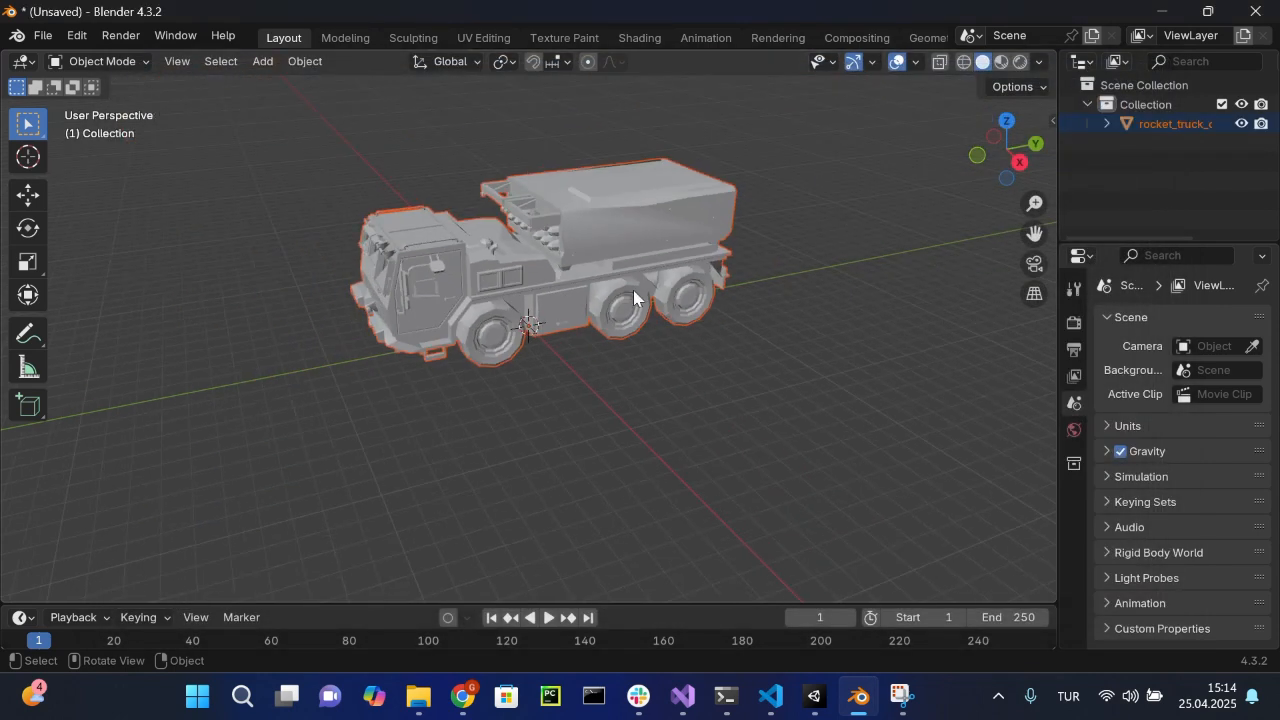
{"action": "left_click", "coordinate": [1001, 62]}
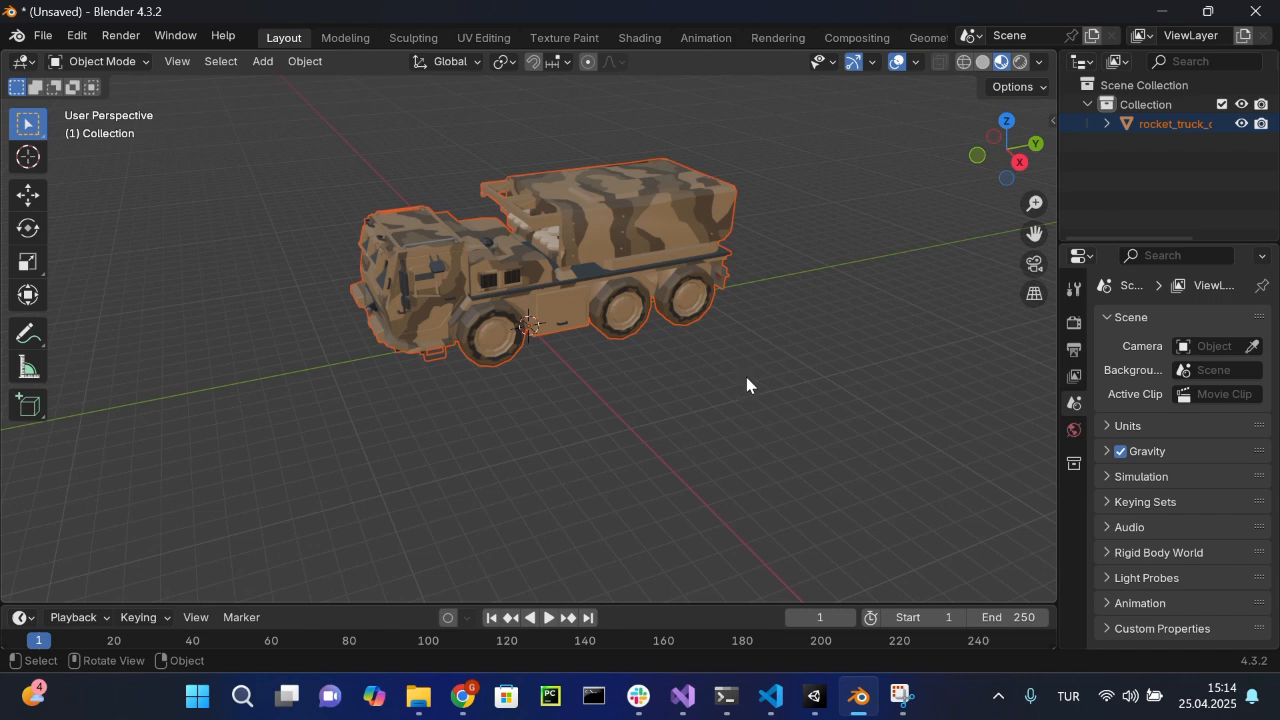
{"action": "middle_click_drag", "start_coordinate": [617, 400], "coordinate": [557, 390]}
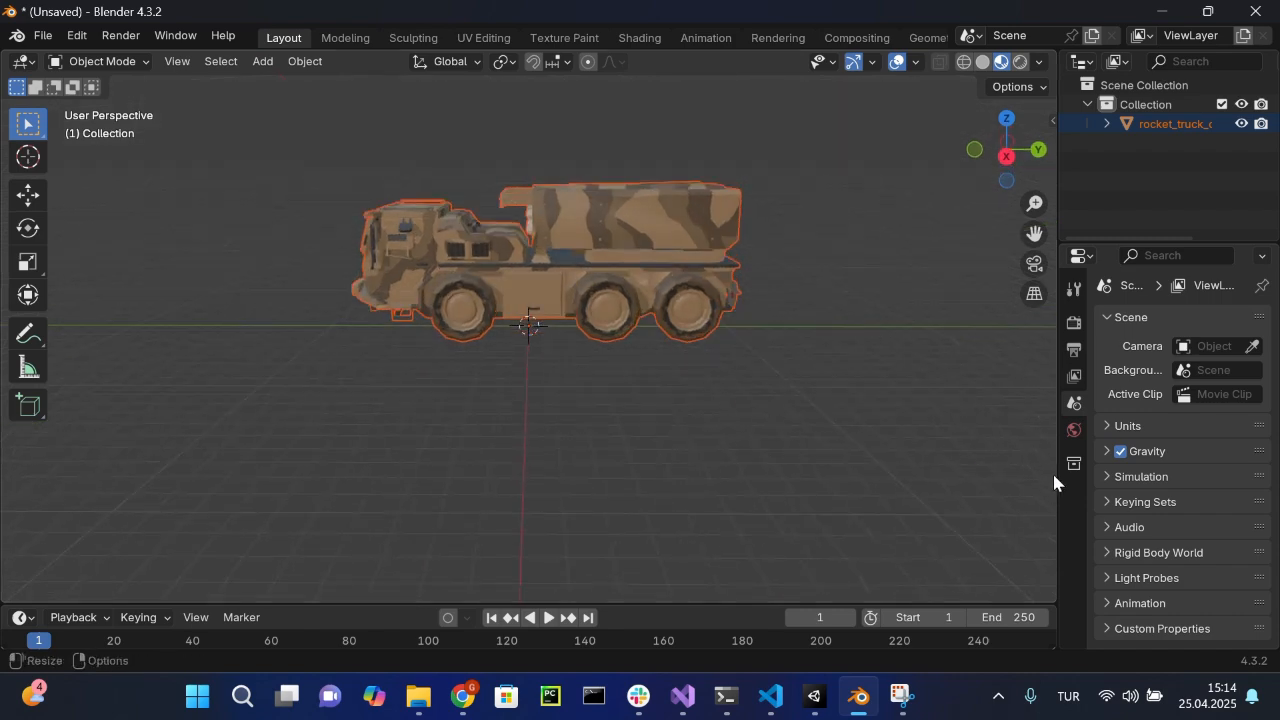
{"action": "left_click_drag", "start_coordinate": [1060, 480], "coordinate": [984, 490]}
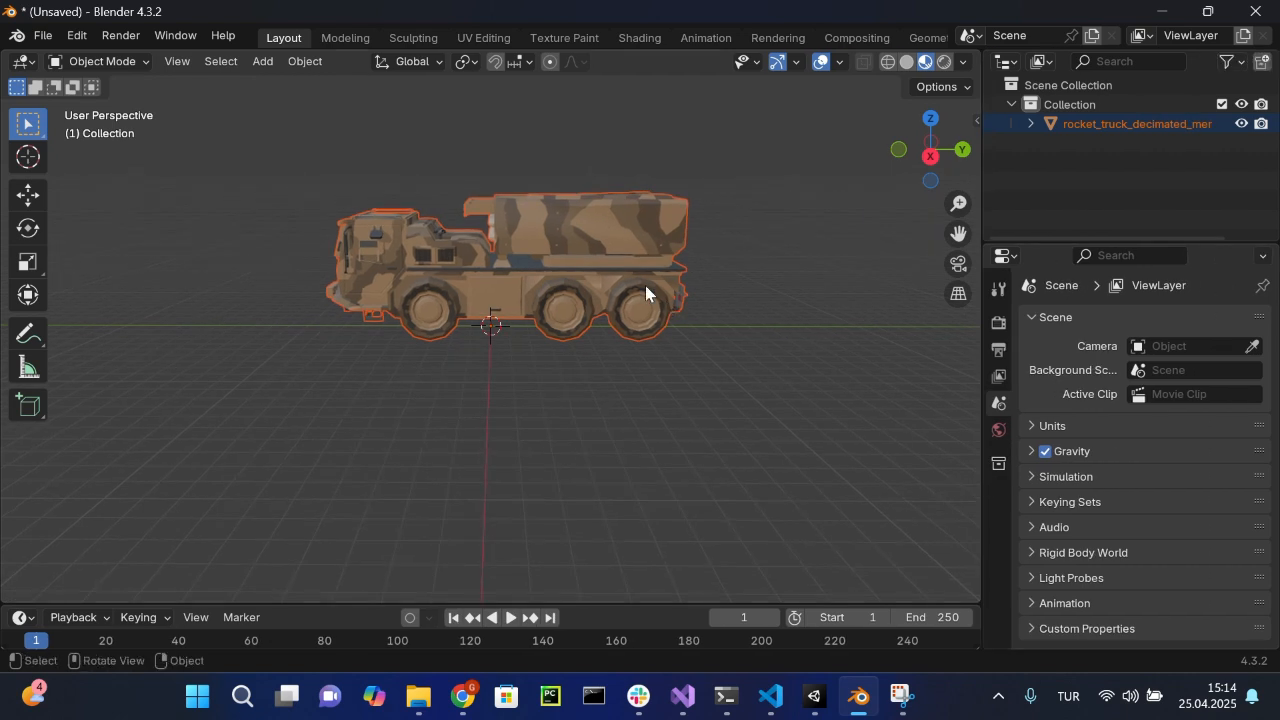
Step: Select the truck, expand the UV Maps list in its mesh data properties, and enlarge that list
{"action": "left_click", "coordinate": [591, 253]}
{"action": "scroll", "coordinate": [1087, 497], "scroll_direction": "down", "scroll_amount": 2}
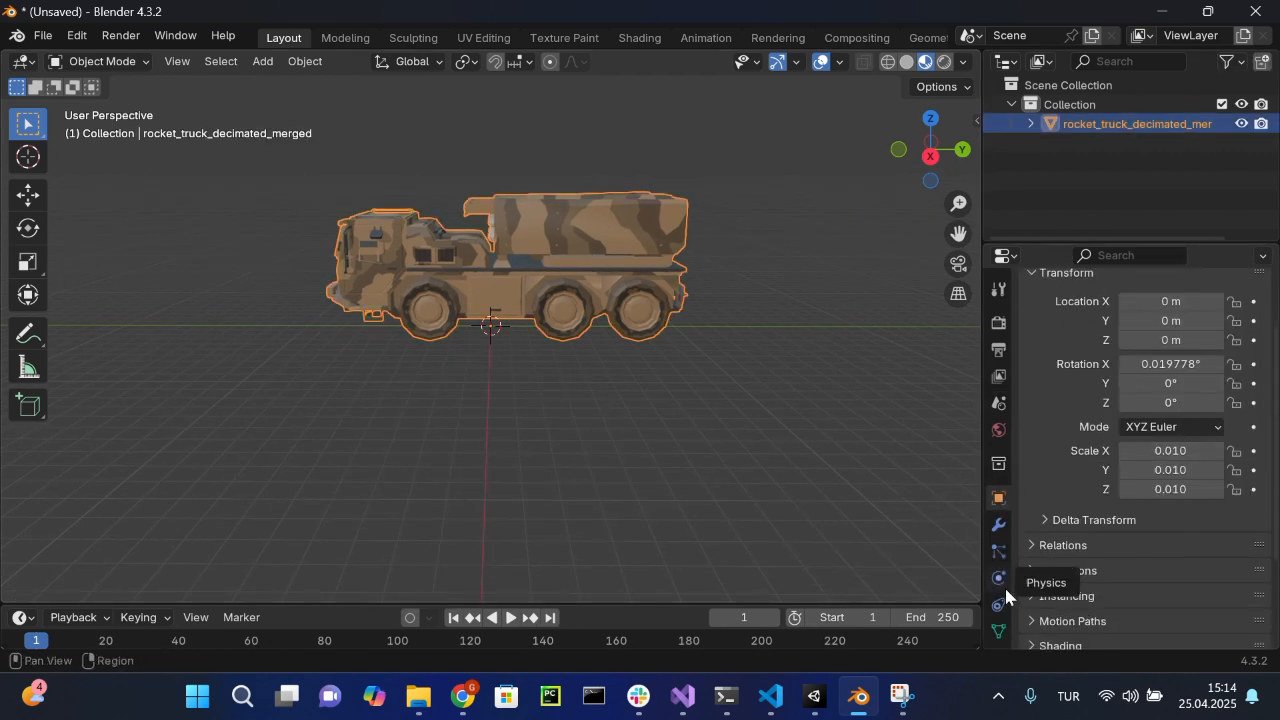
{"action": "left_click", "coordinate": [1002, 625]}
{"action": "scroll", "coordinate": [1060, 472], "scroll_direction": "down", "scroll_amount": 2}
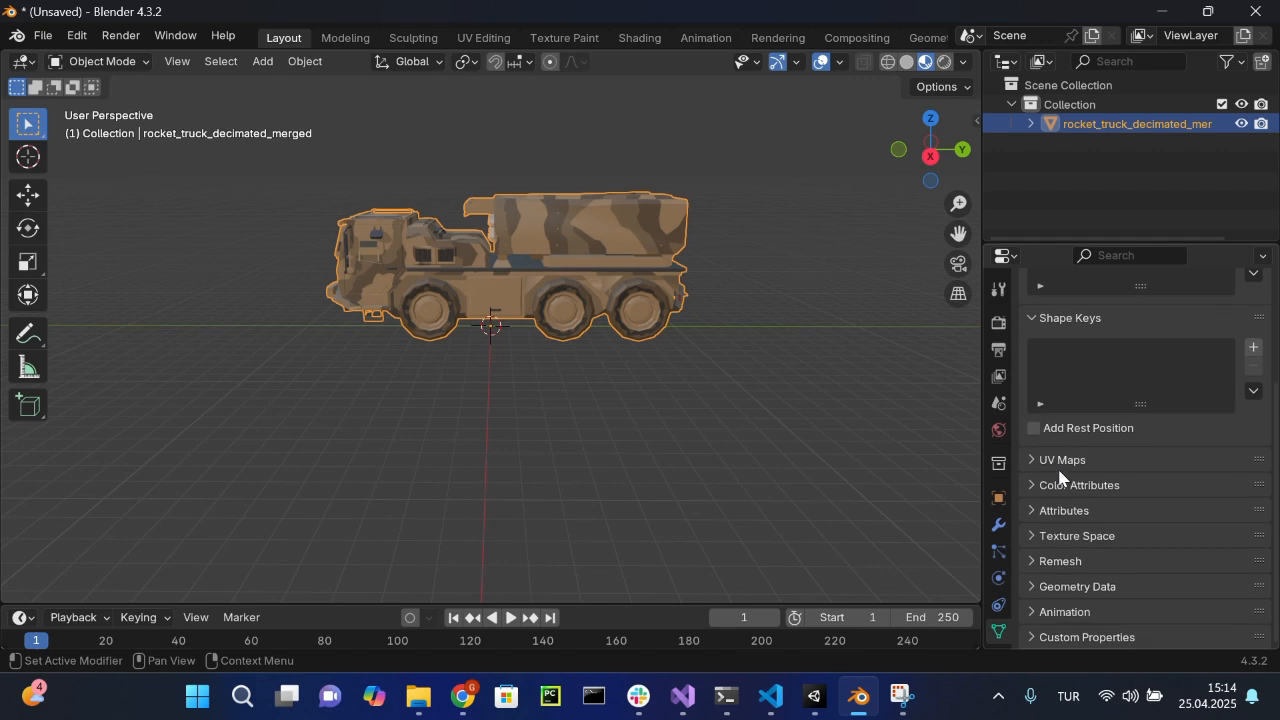
{"action": "left_click", "coordinate": [1060, 460]}
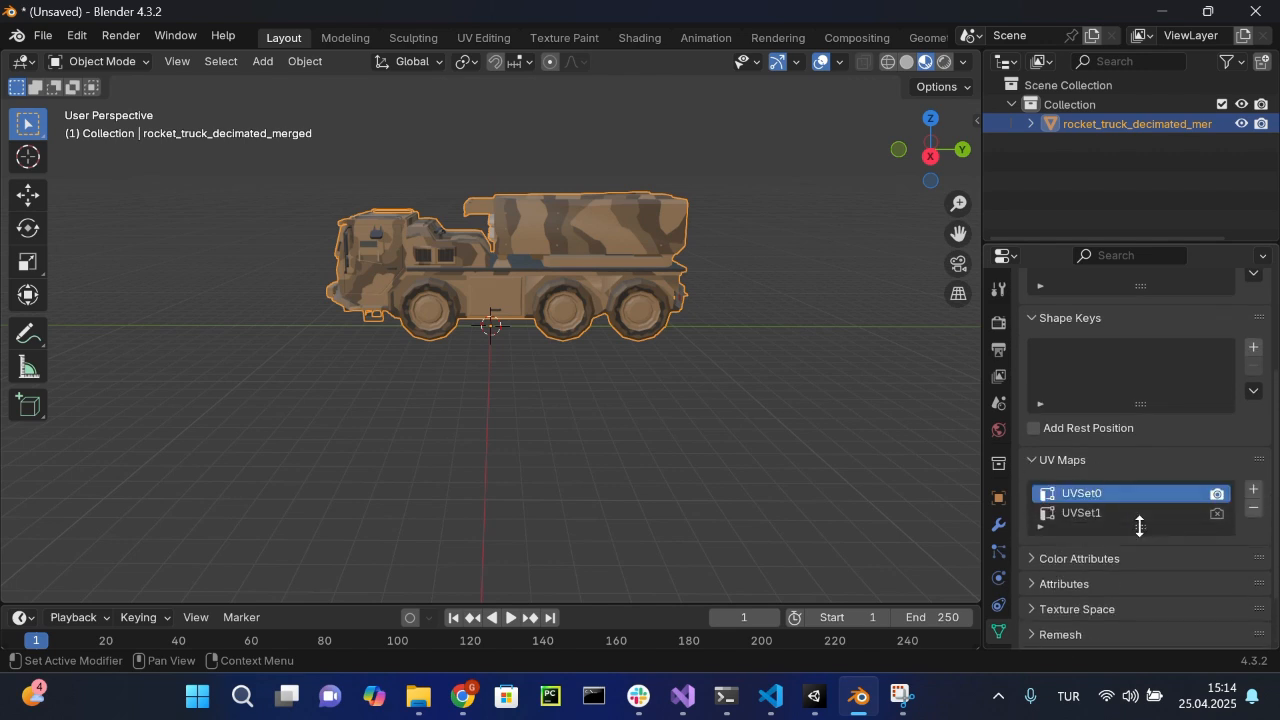
{"action": "left_click_drag", "start_coordinate": [1140, 527], "coordinate": [1140, 560]}
{"action": "scroll", "coordinate": [1125, 402], "scroll_direction": "down", "scroll_amount": 3}
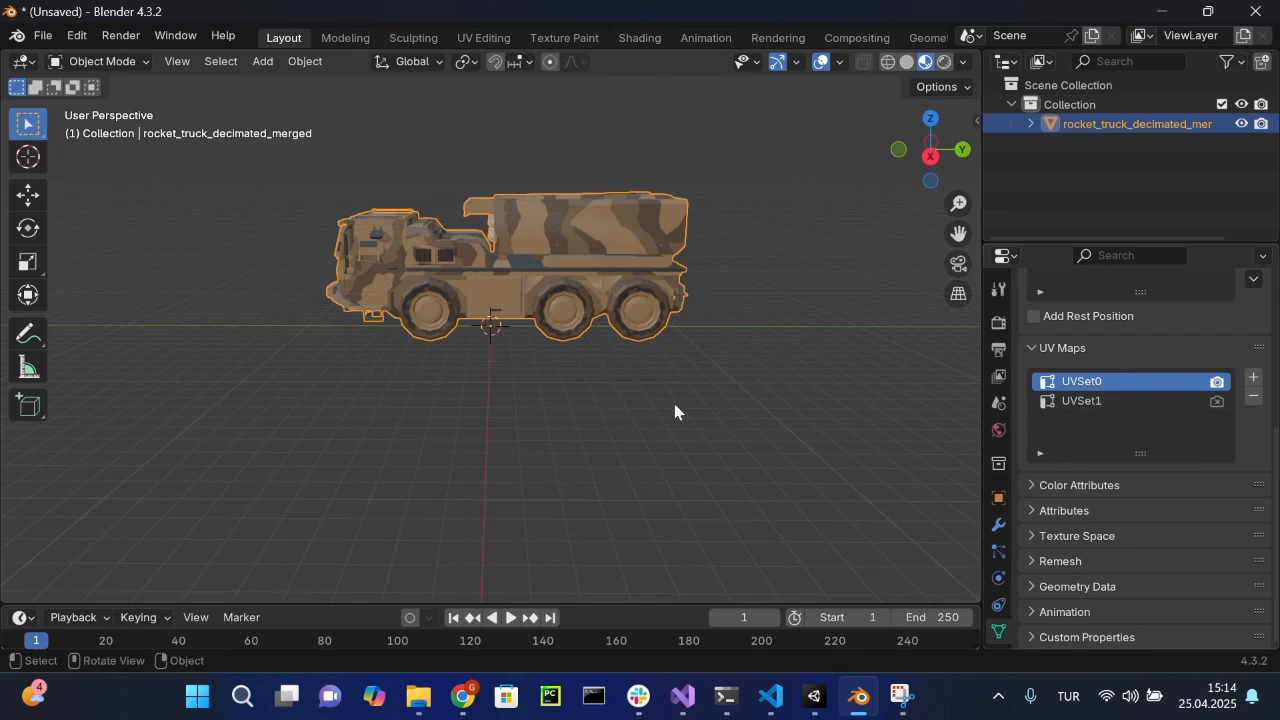
Step: Add a third UV map to the truck mesh and name it UVNew
{"action": "left_click", "coordinate": [1253, 377]}
{"action": "double_click", "coordinate": [1108, 421]}
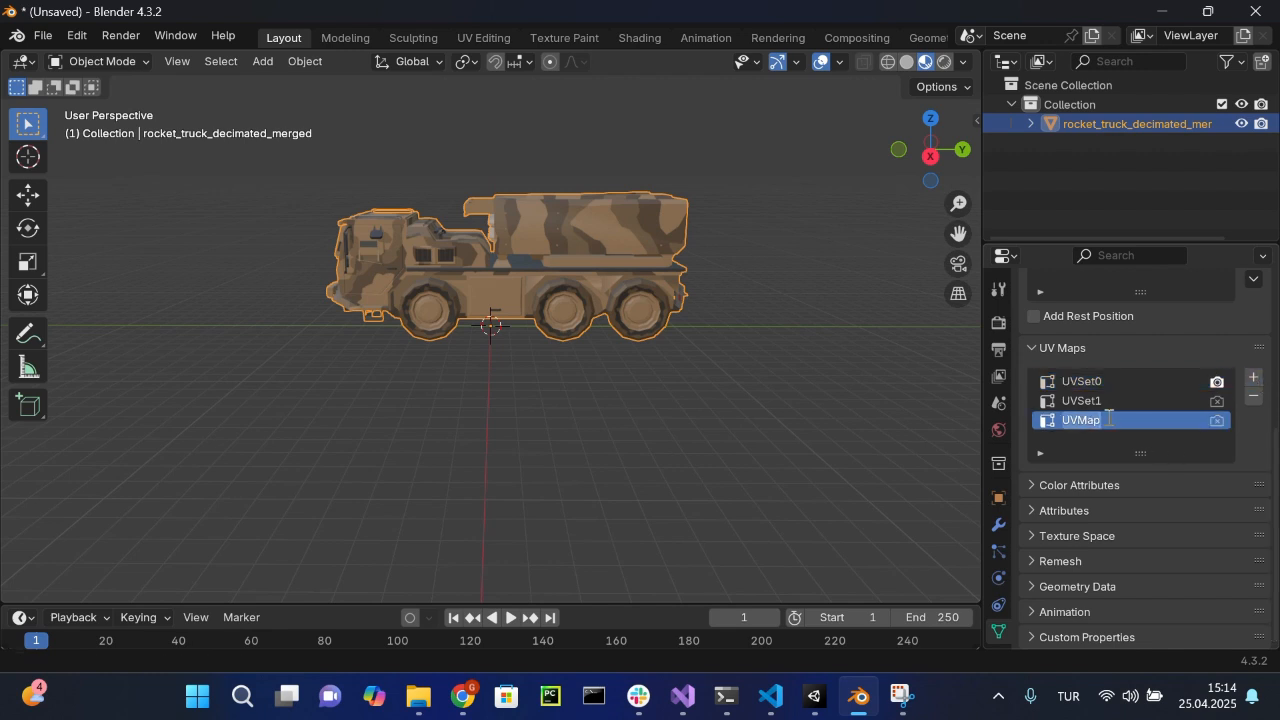
{"action": "type", "text": "UVNew"}
{"action": "key", "text": "Return"}
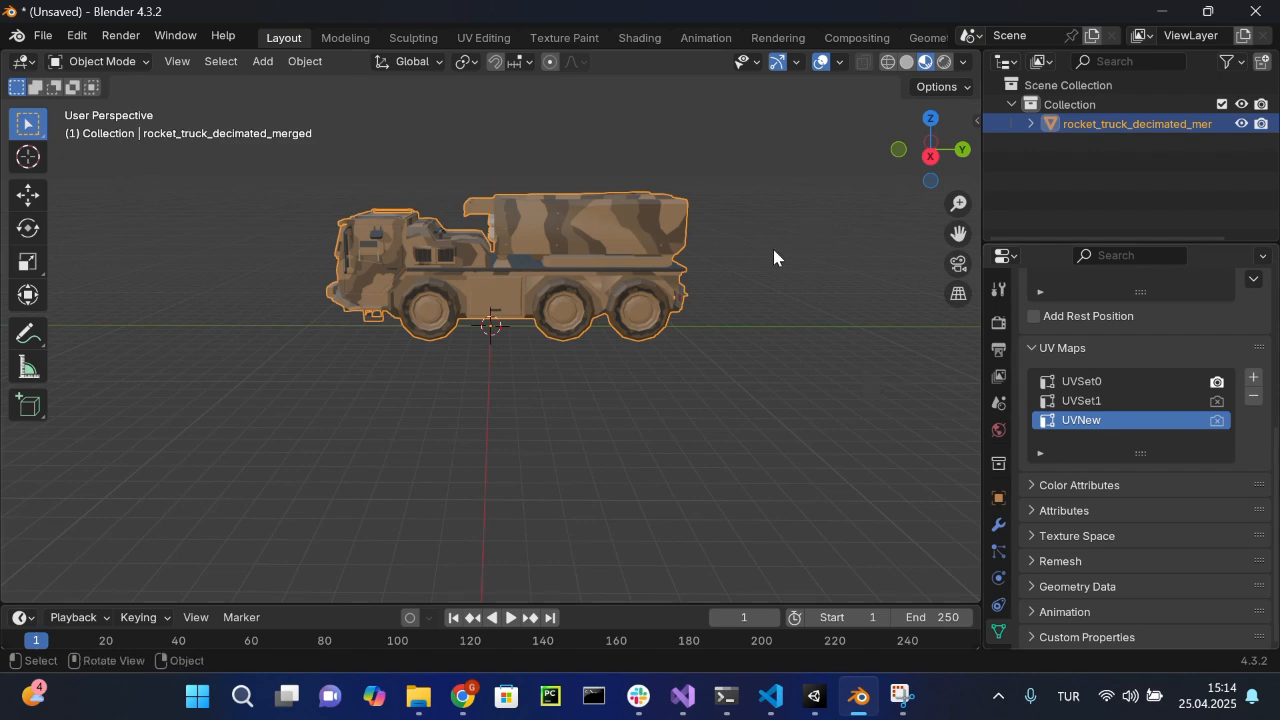
Step: Split the 3D viewport vertically, make the new area a UV Editor, and widen it
{"action": "left_click_drag", "start_coordinate": [975, 52], "coordinate": [836, 325]}
{"action": "left_click_drag", "start_coordinate": [812, 430], "coordinate": [769, 437]}
{"action": "left_click", "coordinate": [792, 64]}
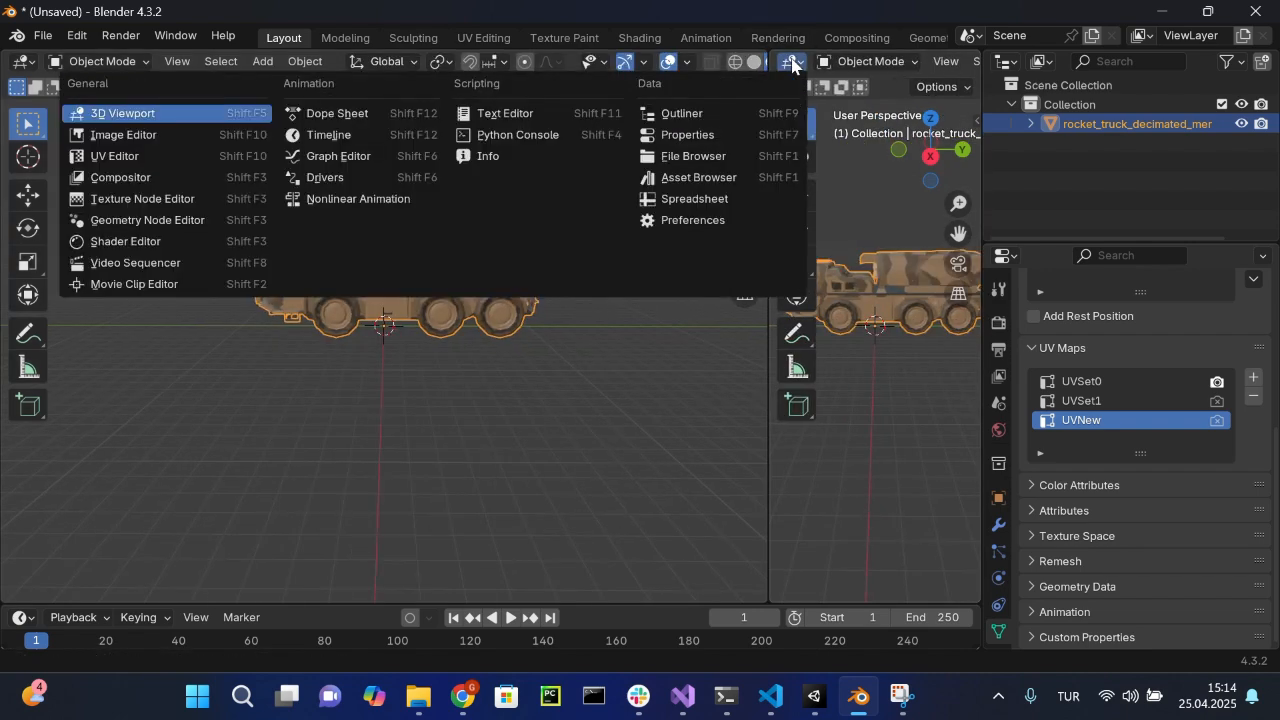
{"action": "left_click", "coordinate": [141, 156]}
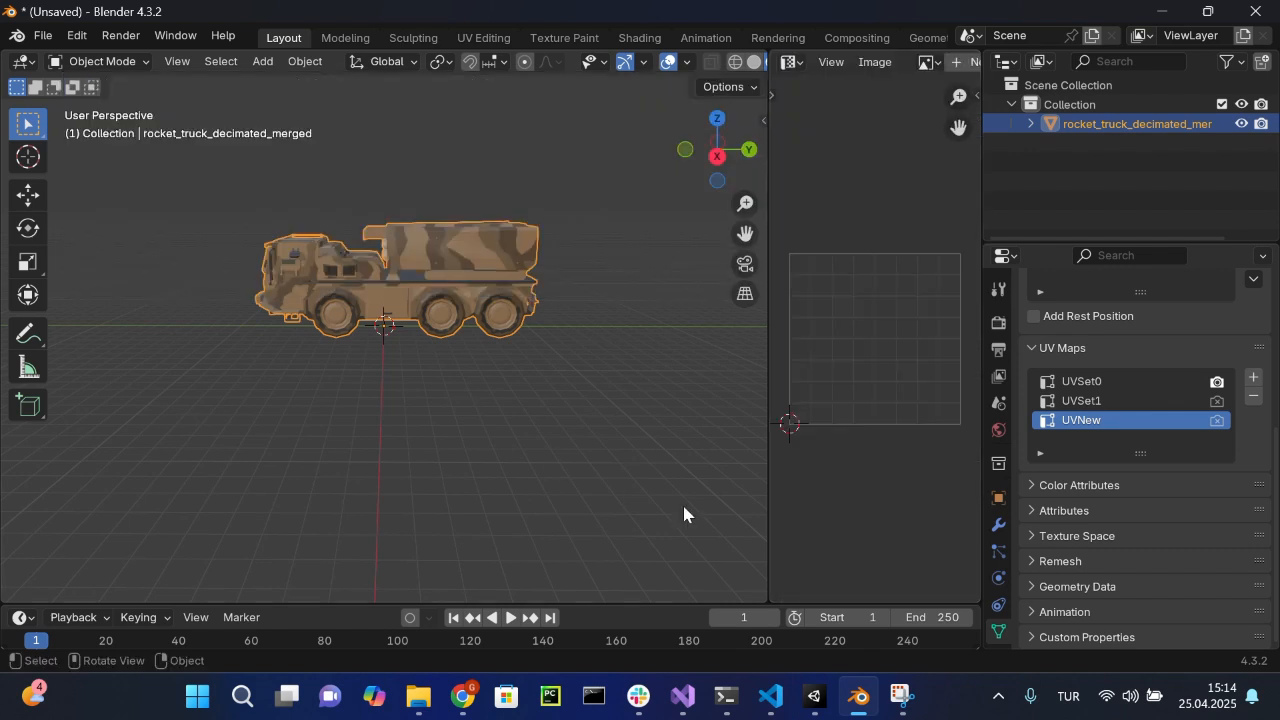
{"action": "left_click_drag", "start_coordinate": [767, 521], "coordinate": [614, 522]}
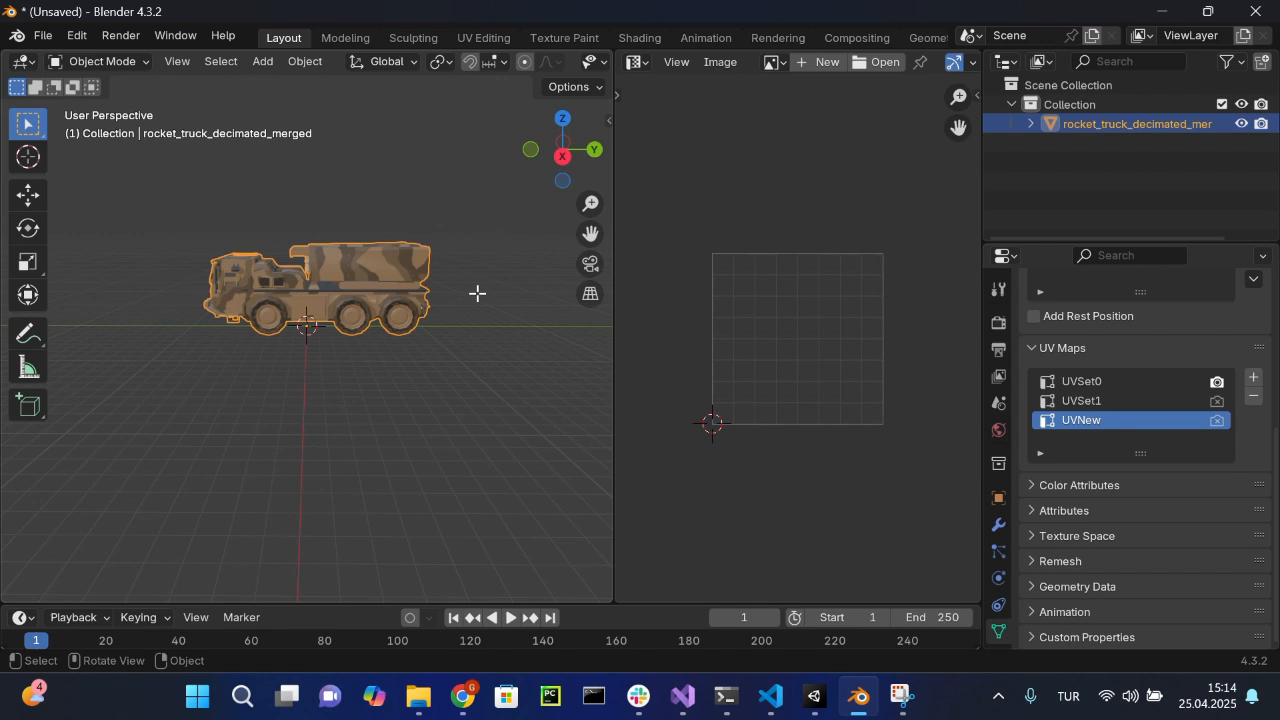
Step: Unwrap the whole truck mesh into UVNew using Smart UV Project with a 66° angle limit, Scaled margin method and 0.000 island margin
{"action": "key", "text": "Tab"}
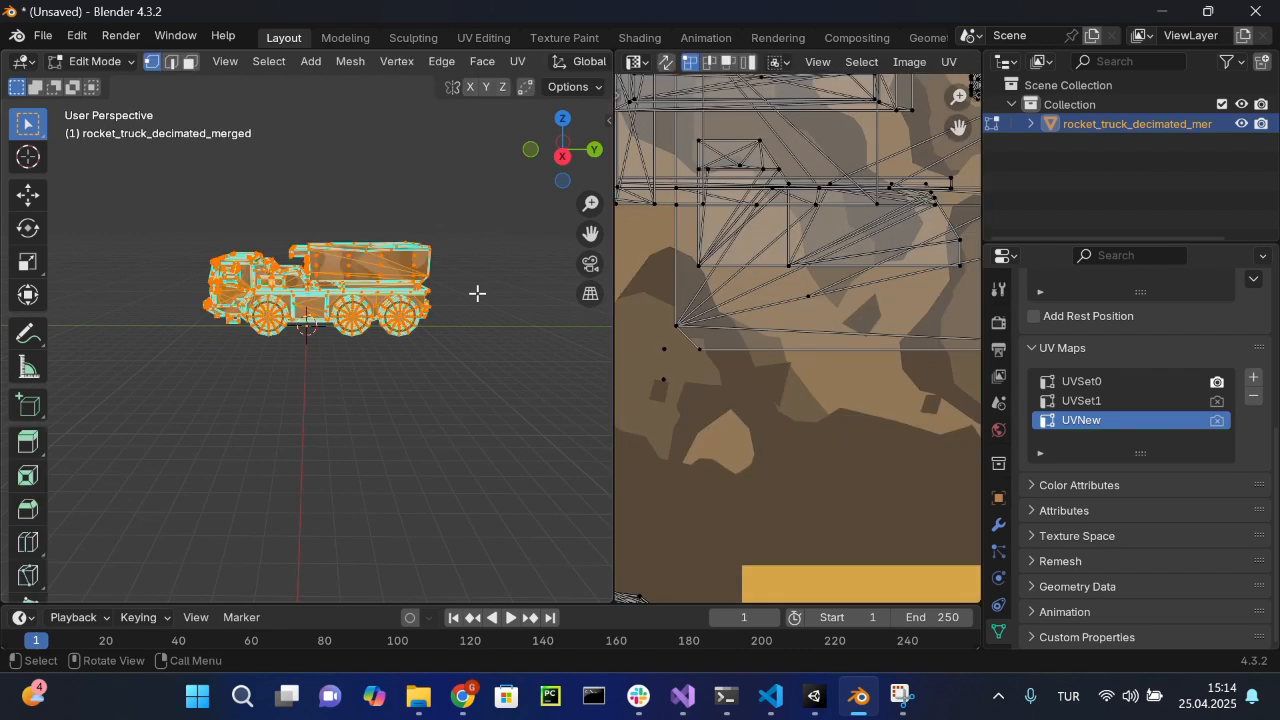
{"action": "key", "text": "u"}
{"action": "mouse_move", "coordinate": [478, 298]}
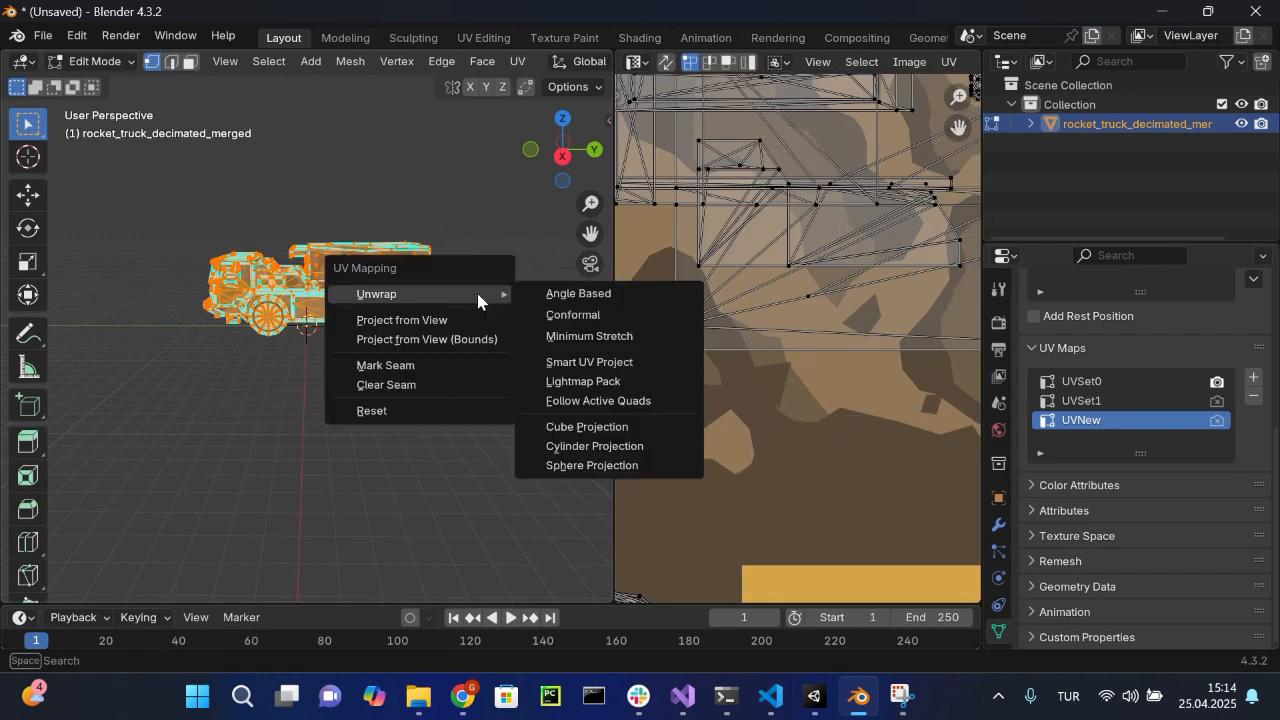
{"action": "left_click", "coordinate": [567, 363]}
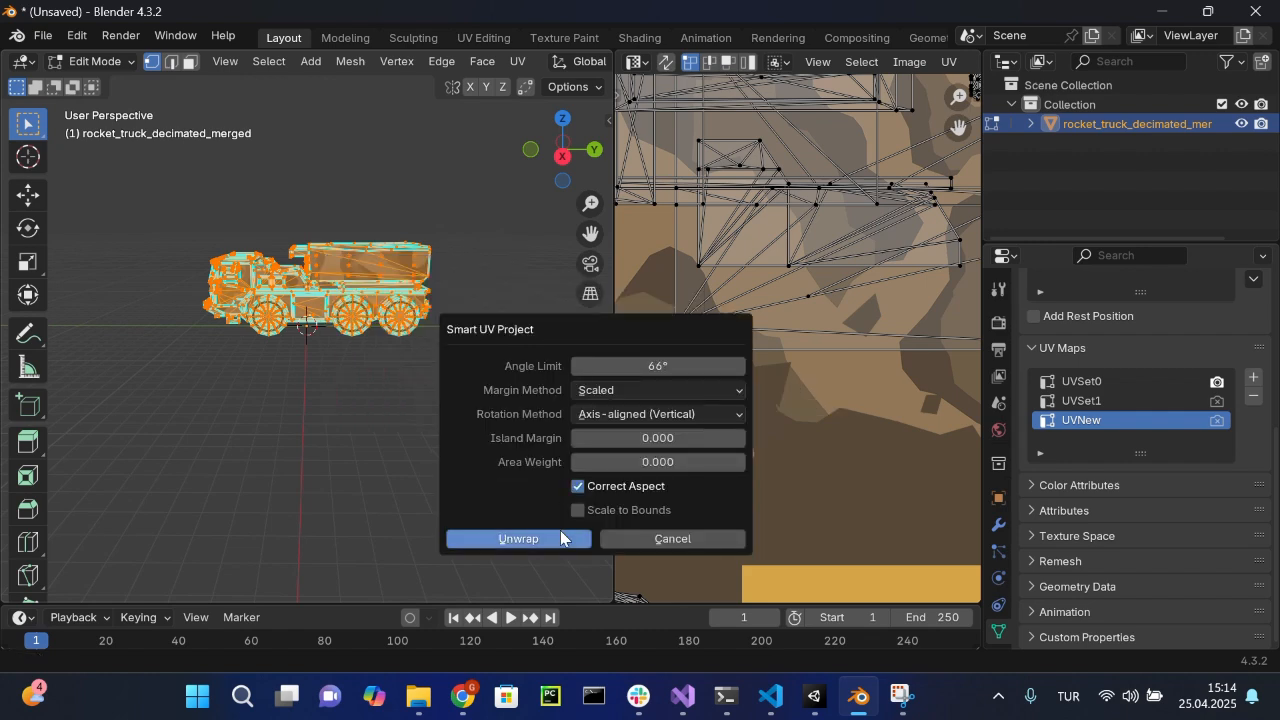
{"action": "left_click", "coordinate": [519, 538]}
{"action": "scroll", "coordinate": [830, 306], "scroll_direction": "down", "scroll_amount": 6}
{"action": "scroll", "coordinate": [830, 306], "scroll_direction": "up", "scroll_amount": 1}
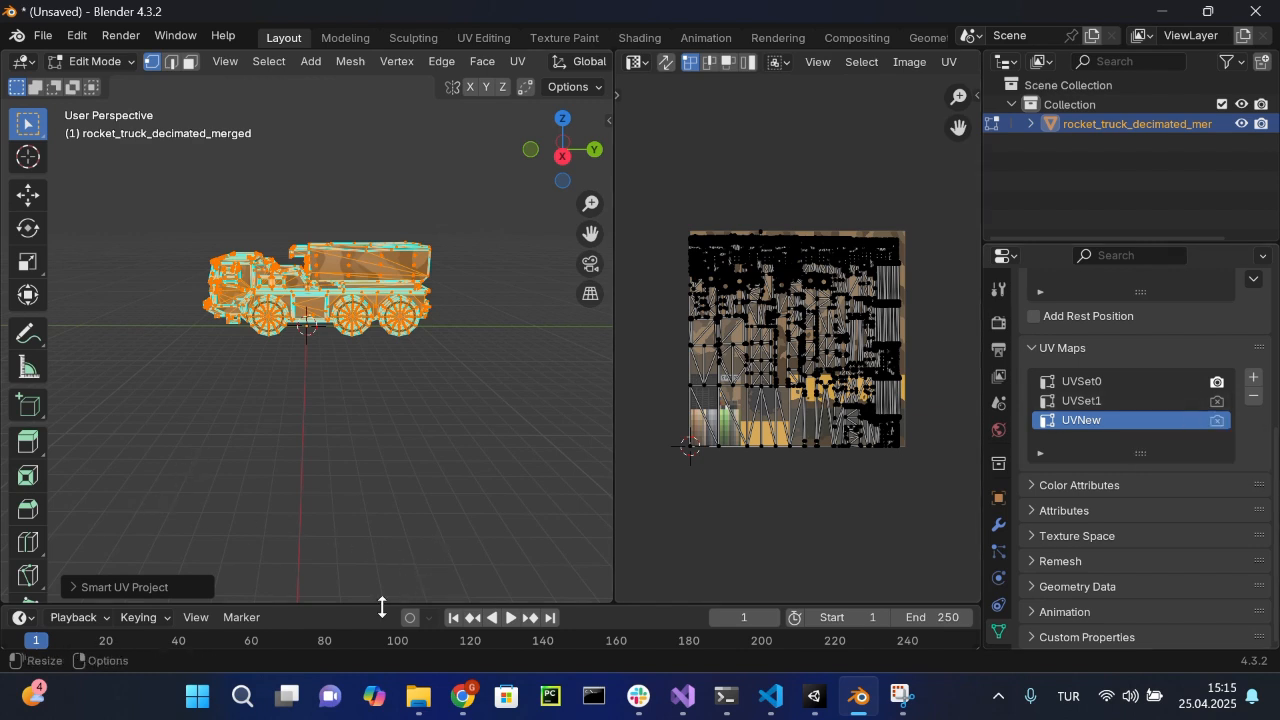
Step: Enlarge the timeline area and change it into a Shader Editor showing the rocket_truck_mat nodes
{"action": "left_click_drag", "start_coordinate": [366, 603], "coordinate": [383, 330]}
{"action": "left_click", "coordinate": [22, 344]}
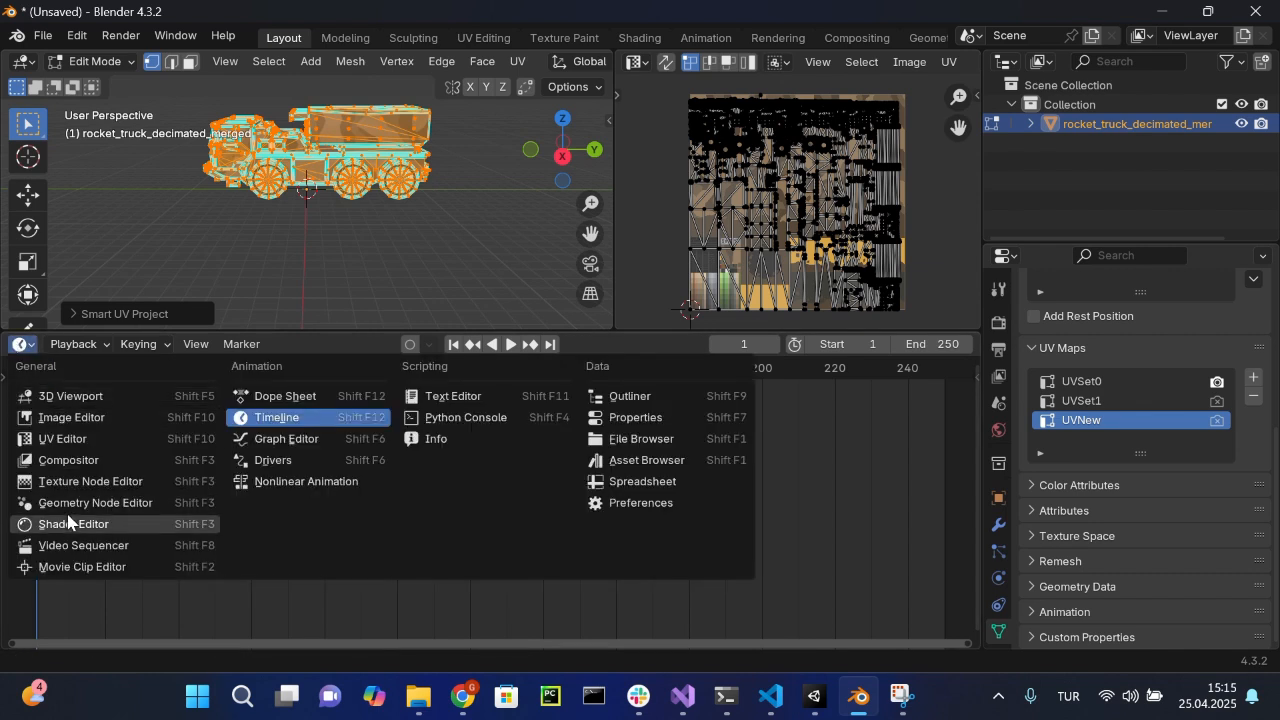
{"action": "left_click", "coordinate": [70, 527]}
{"action": "scroll", "coordinate": [512, 438], "scroll_direction": "down", "scroll_amount": 3}
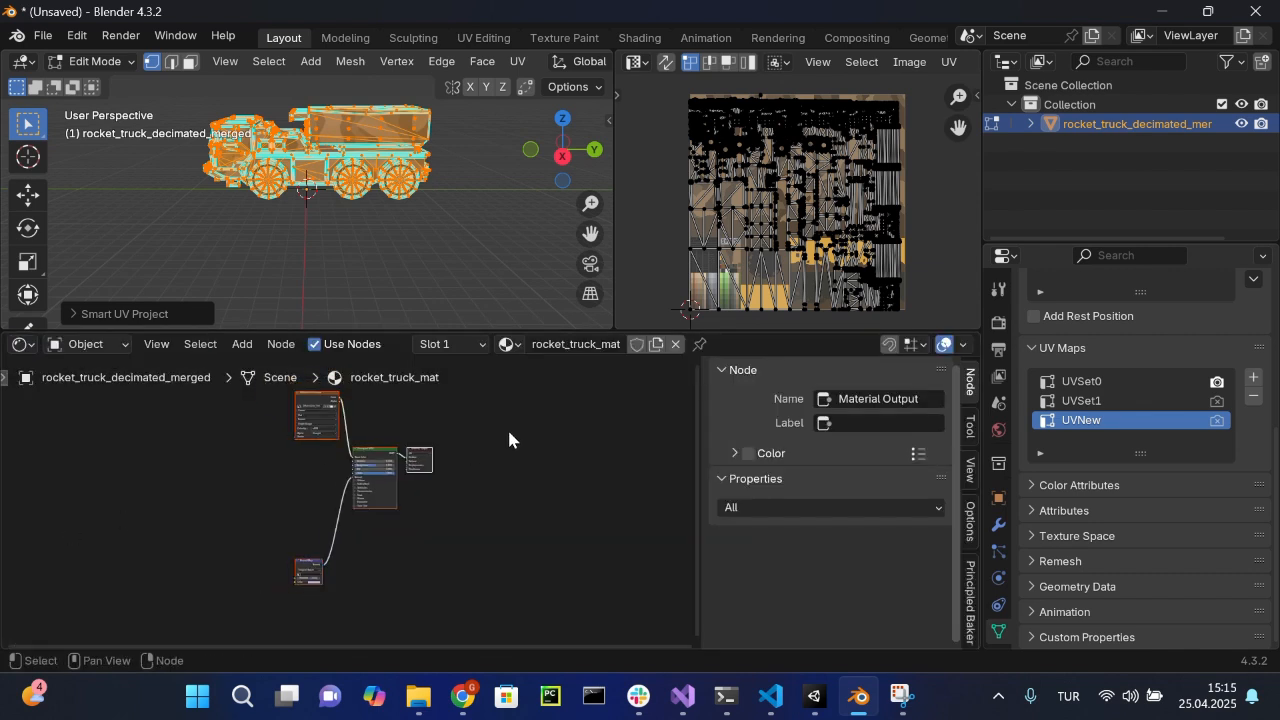
Step: Move the DiffuseColor_Texture image node farther away from the Principled BSDF node to make room between them
{"action": "left_click", "coordinate": [200, 440]}
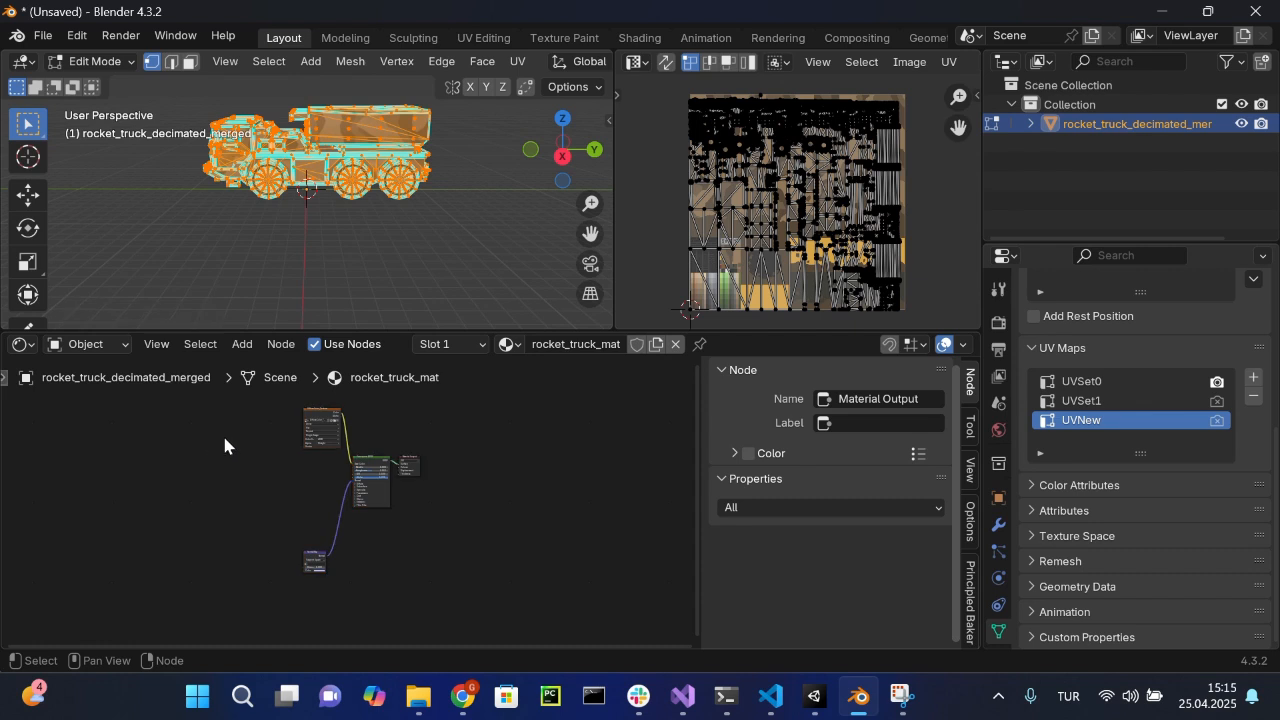
{"action": "scroll", "coordinate": [226, 437], "scroll_direction": "up", "scroll_amount": 1}
{"action": "middle_click_drag", "start_coordinate": [226, 437], "coordinate": [338, 521]}
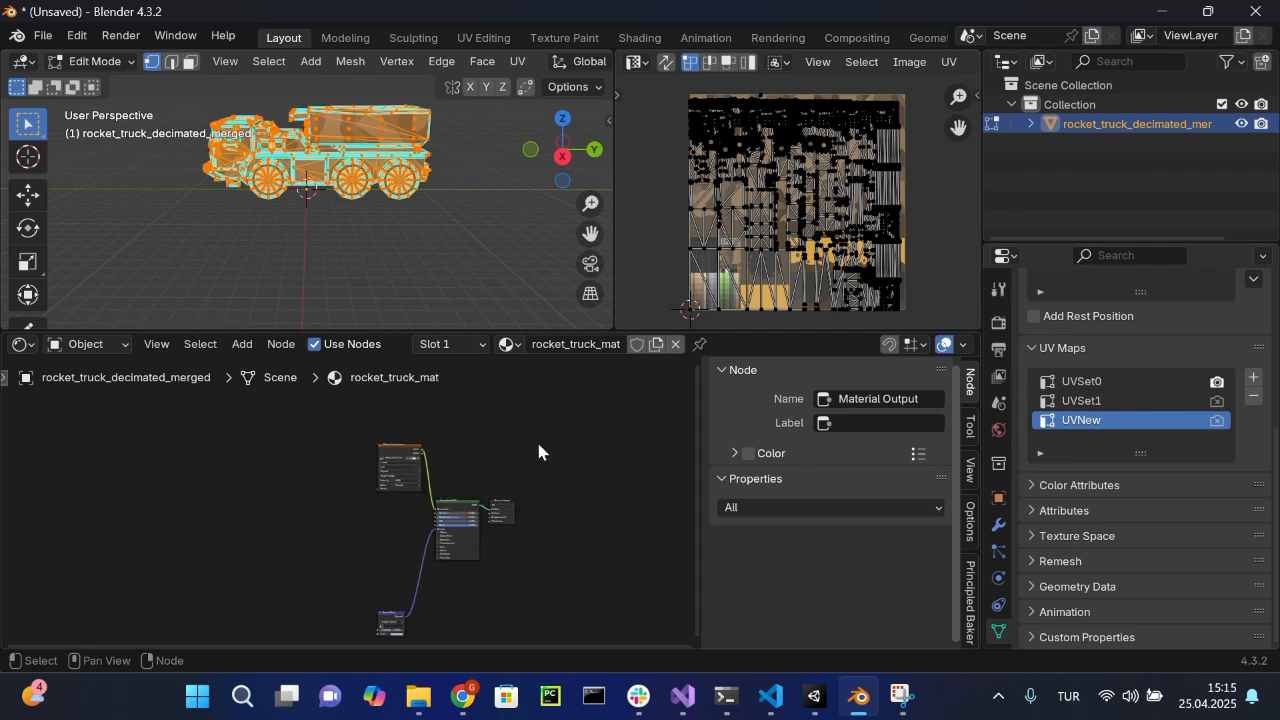
{"action": "scroll", "coordinate": [538, 452], "scroll_direction": "up", "scroll_amount": 3}
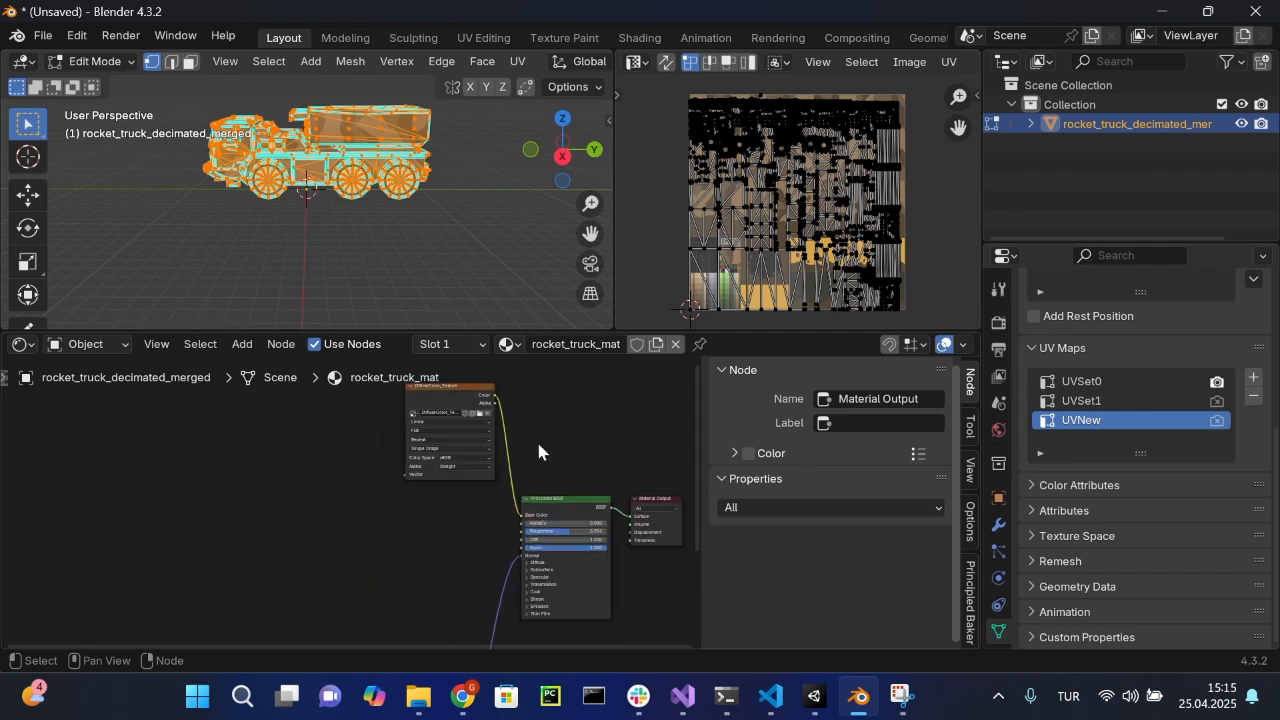
{"action": "left_click", "coordinate": [465, 393]}
{"action": "left_click_drag", "start_coordinate": [465, 393], "coordinate": [349, 440]}
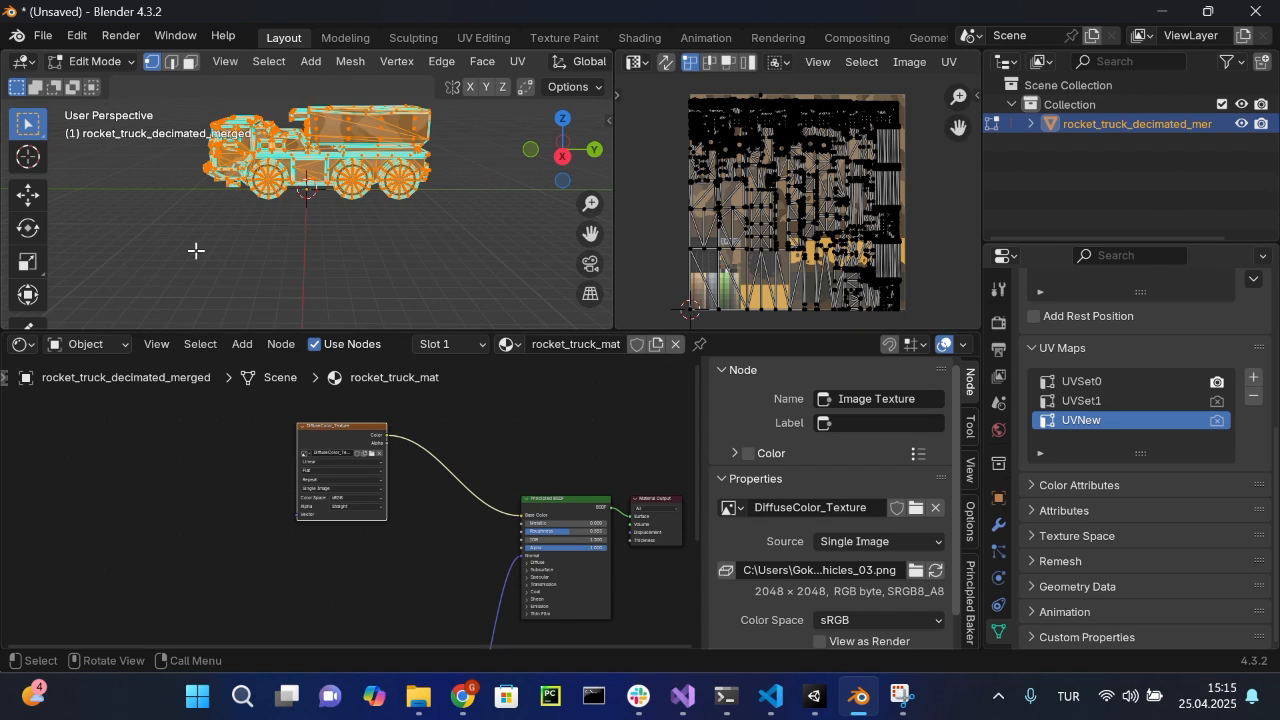
Step: Return the truck to Object Mode and add a UV Map node using UVSet0, feeding the Vector input of DiffuseColor_Texture
{"action": "key", "text": "Tab"}
{"action": "scroll", "coordinate": [273, 447], "scroll_direction": "up", "scroll_amount": 4}
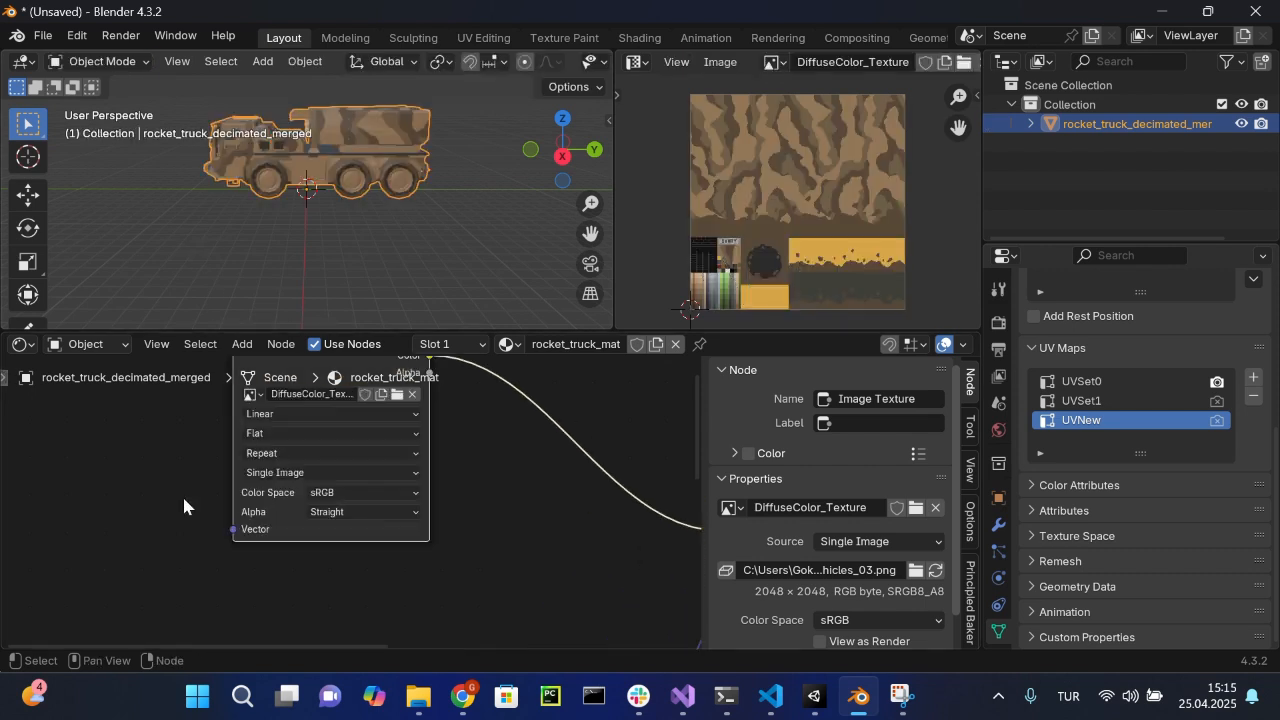
{"action": "key", "text": "shift+a"}
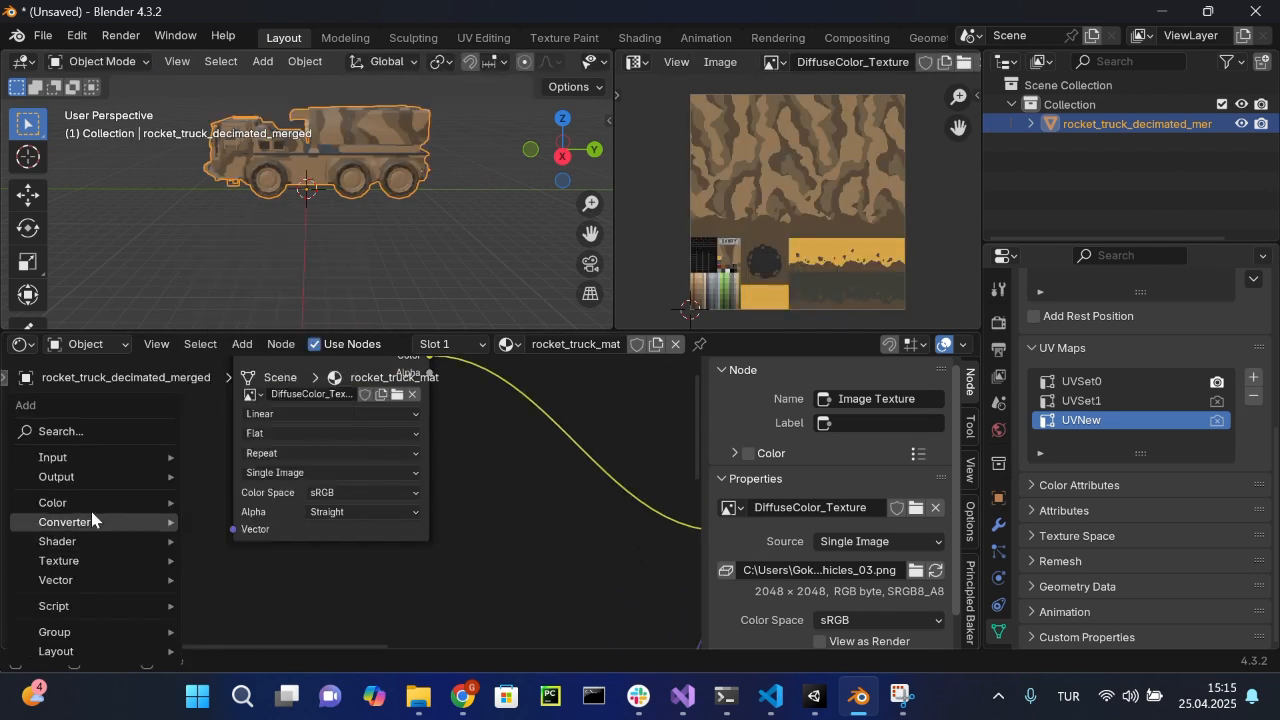
{"action": "left_click", "coordinate": [100, 430]}
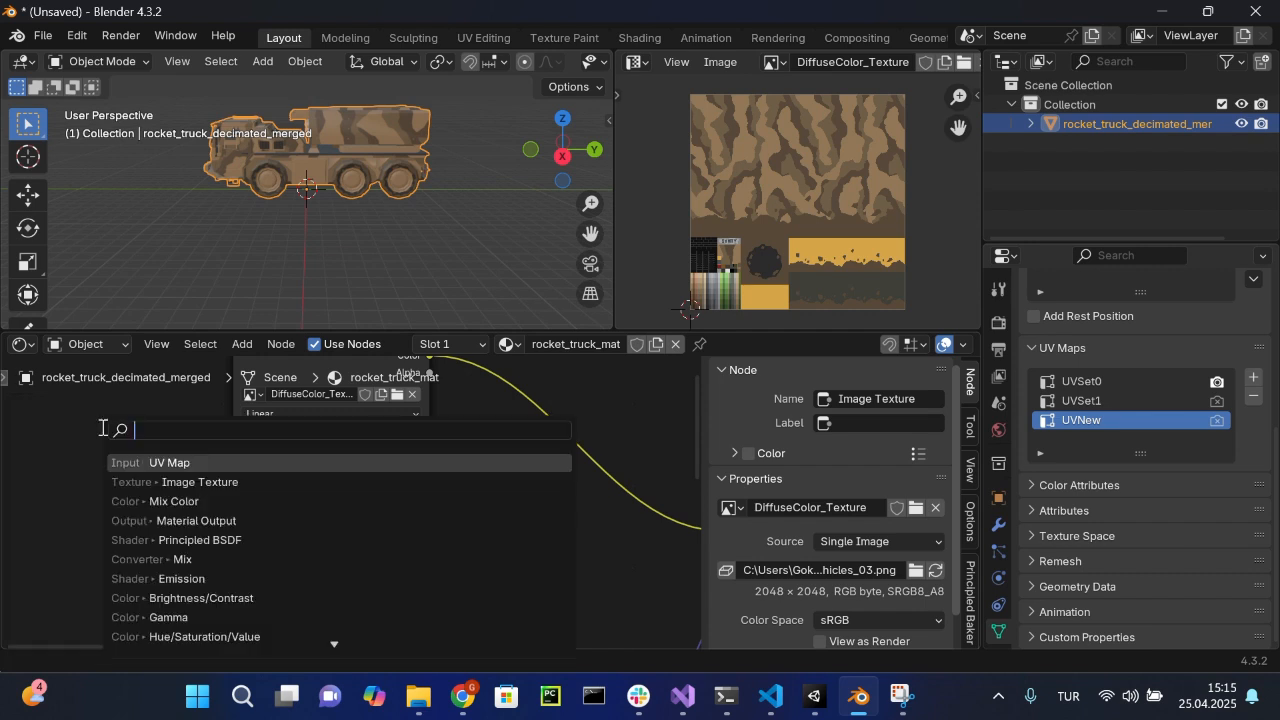
{"action": "left_click", "coordinate": [149, 462]}
{"action": "left_click", "coordinate": [52, 450]}
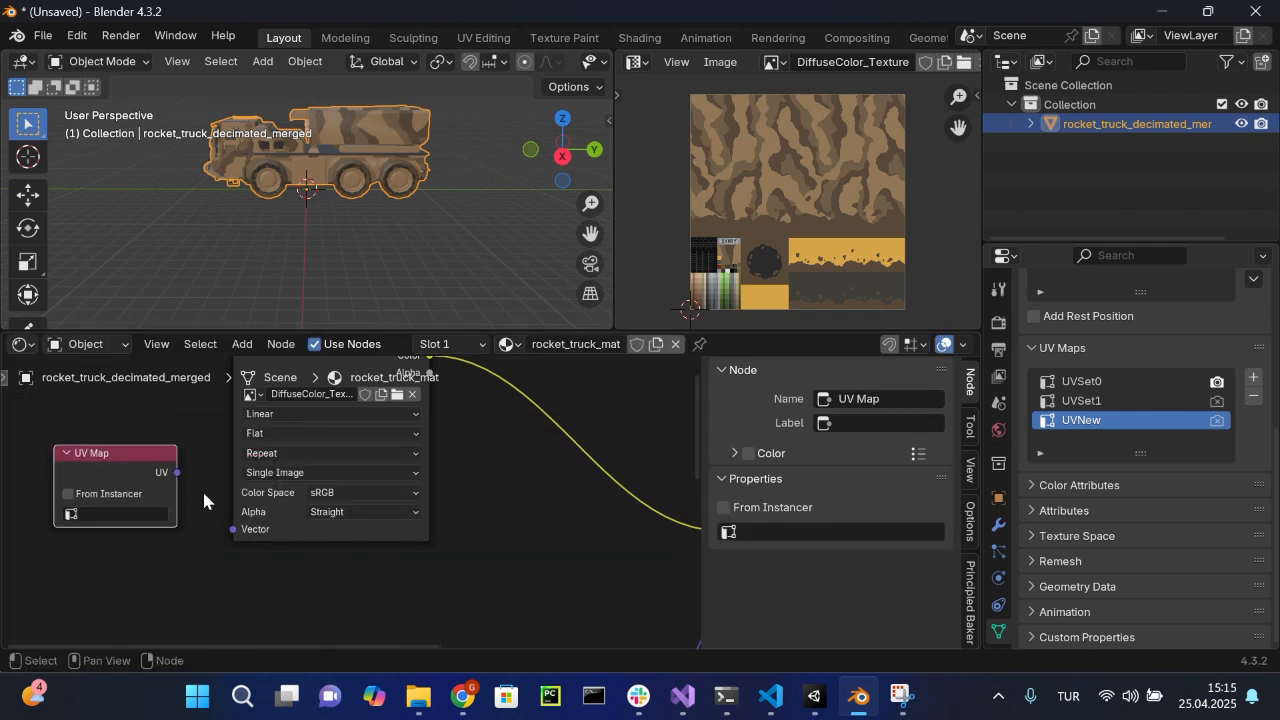
{"action": "left_click_drag", "start_coordinate": [178, 472], "coordinate": [232, 529]}
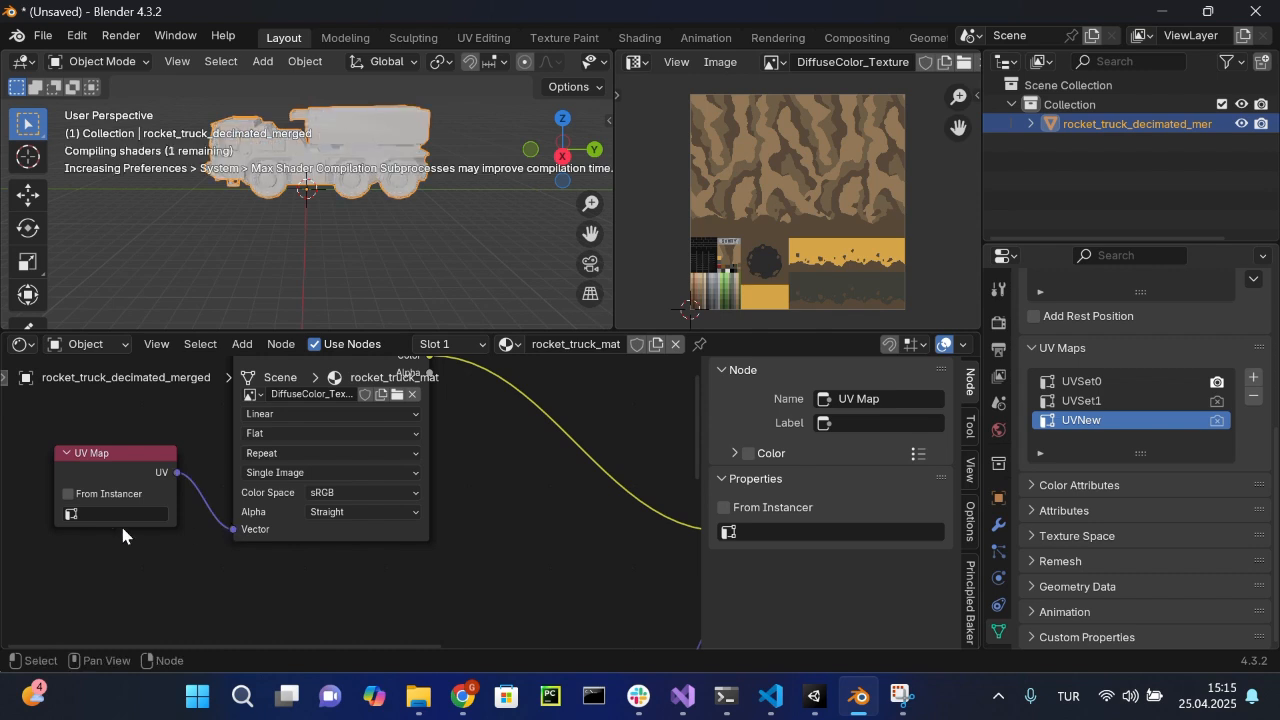
{"action": "left_click", "coordinate": [120, 514]}
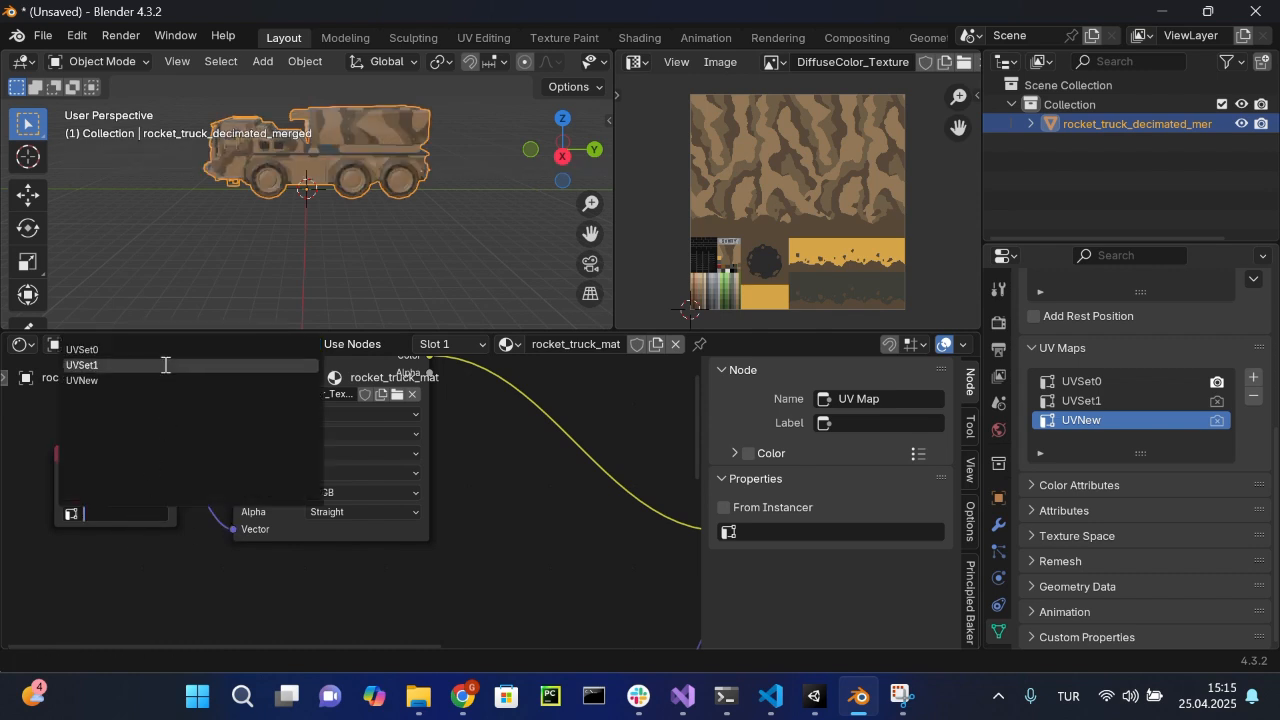
{"action": "left_click", "coordinate": [122, 511]}
{"action": "left_click", "coordinate": [95, 349]}
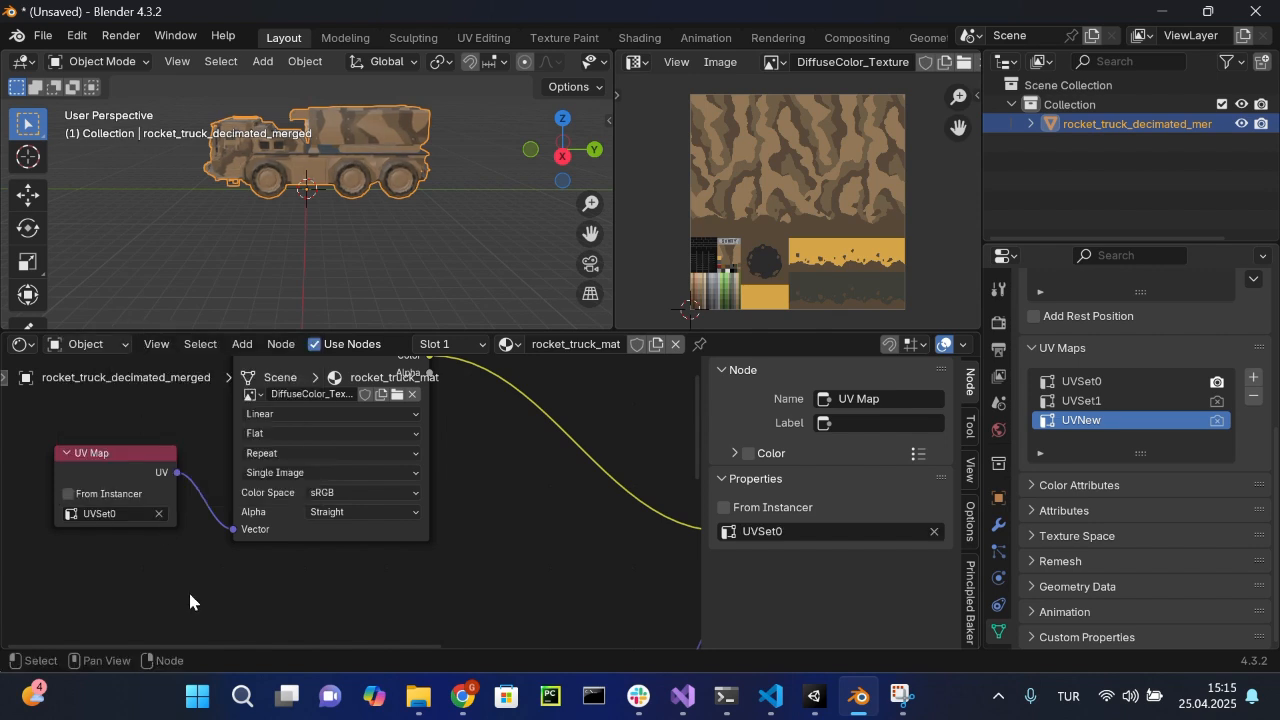
Step: Add an Image Texture node below the diffuse texture and load Lightmap-0_comp_light.exr from Desktop\fbx\rocket_truck_3 into it
{"action": "scroll", "coordinate": [190, 600], "scroll_direction": "down", "scroll_amount": 2}
{"action": "scroll", "coordinate": [329, 558], "scroll_direction": "down", "scroll_amount": 3}
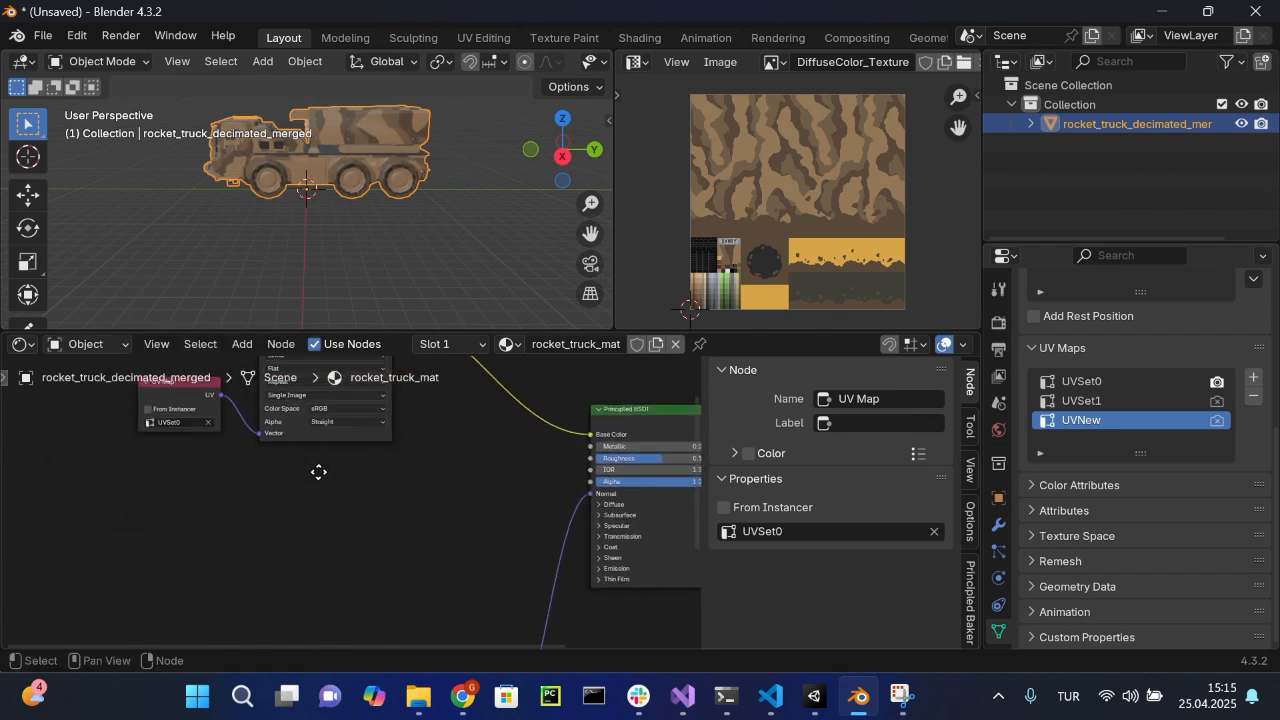
{"action": "key", "text": "shift+a"}
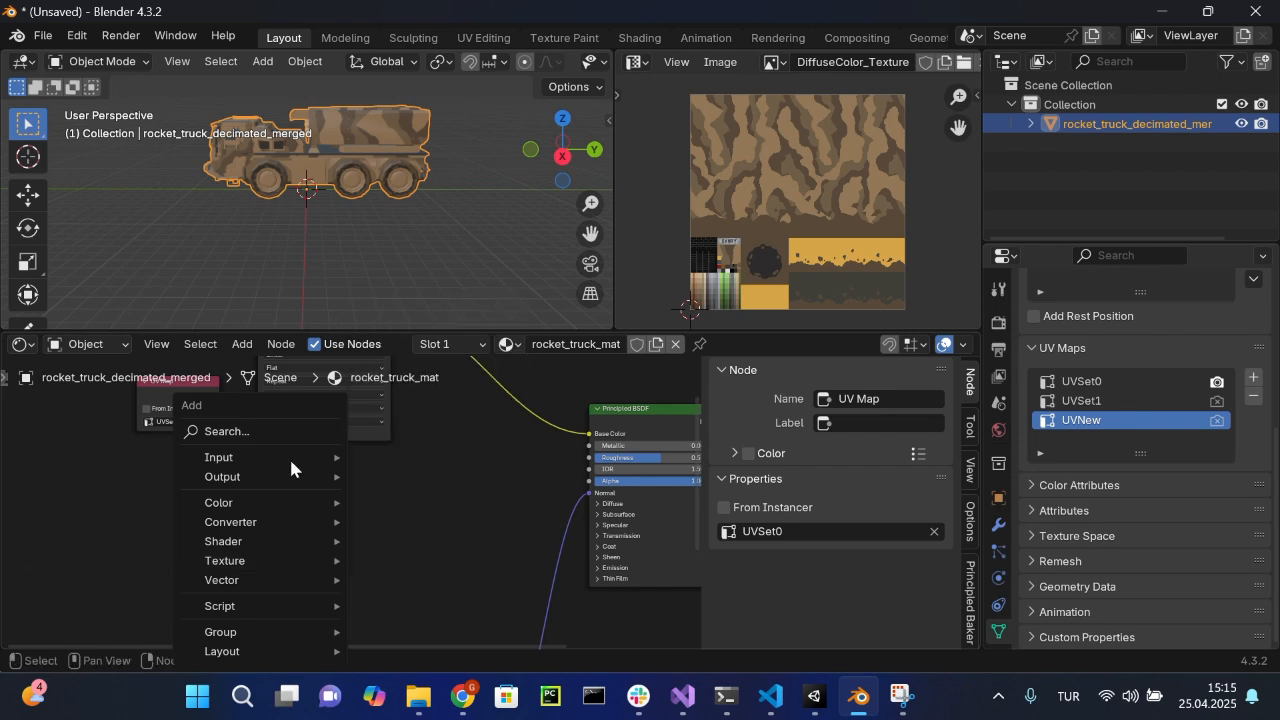
{"action": "left_click", "coordinate": [300, 430]}
{"action": "left_click", "coordinate": [320, 475]}
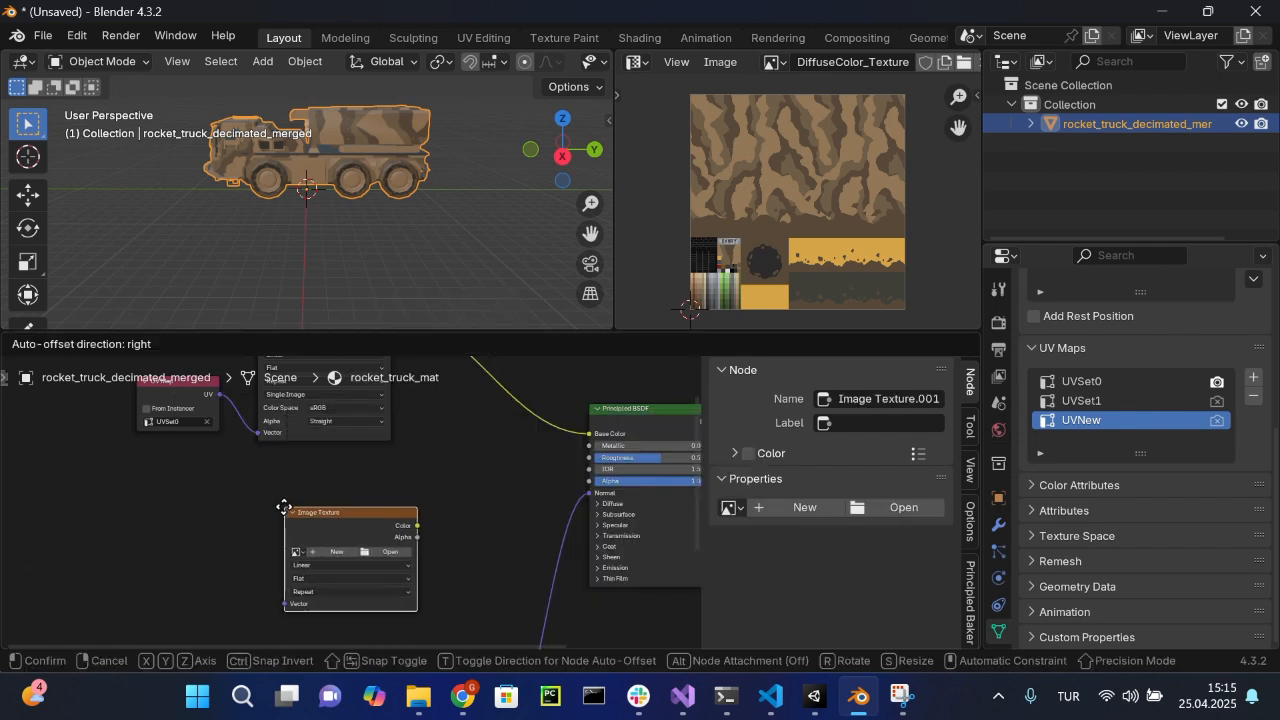
{"action": "left_click", "coordinate": [329, 560]}
{"action": "left_click", "coordinate": [329, 552]}
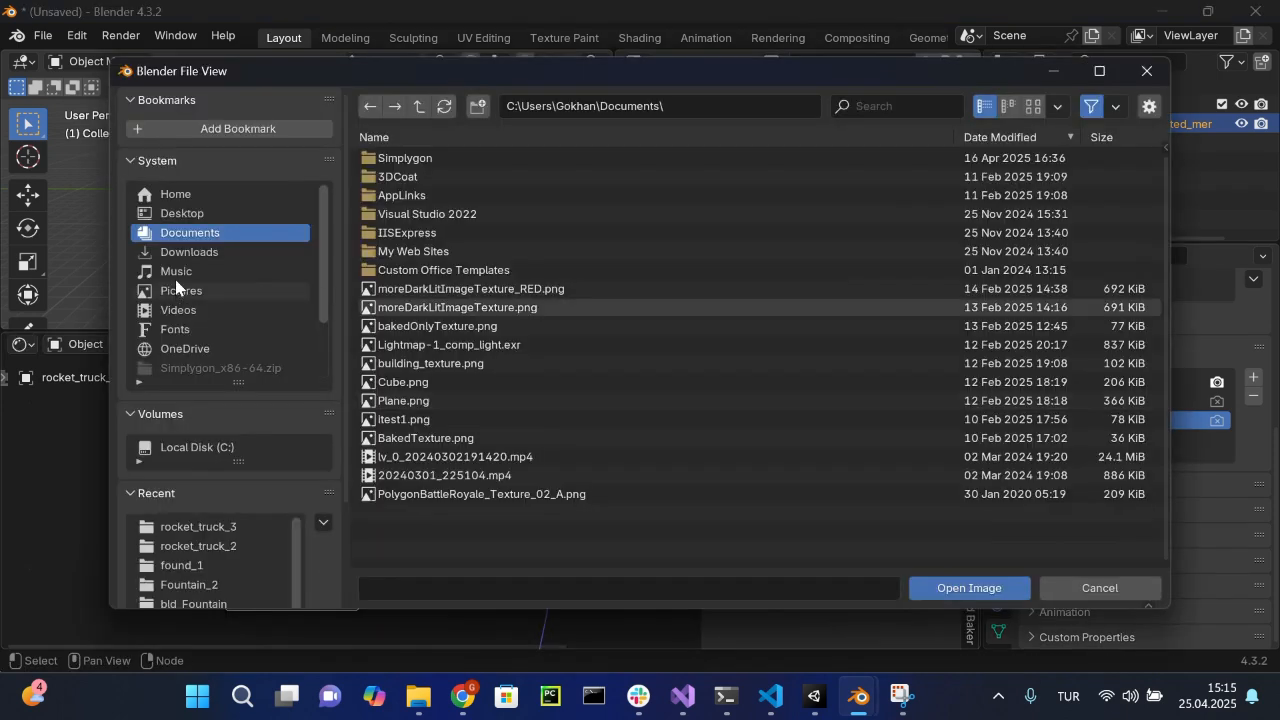
{"action": "left_click", "coordinate": [217, 215]}
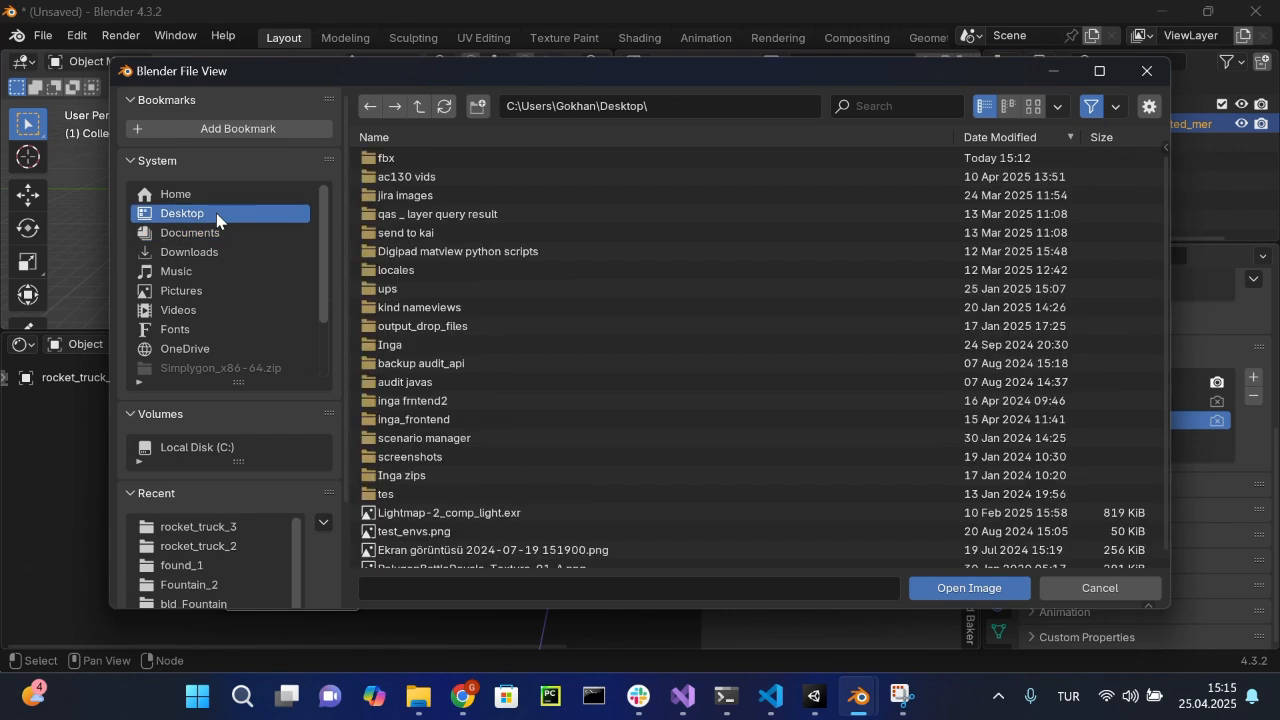
{"action": "double_click", "coordinate": [520, 160]}
{"action": "double_click", "coordinate": [520, 160]}
{"action": "double_click", "coordinate": [520, 160]}
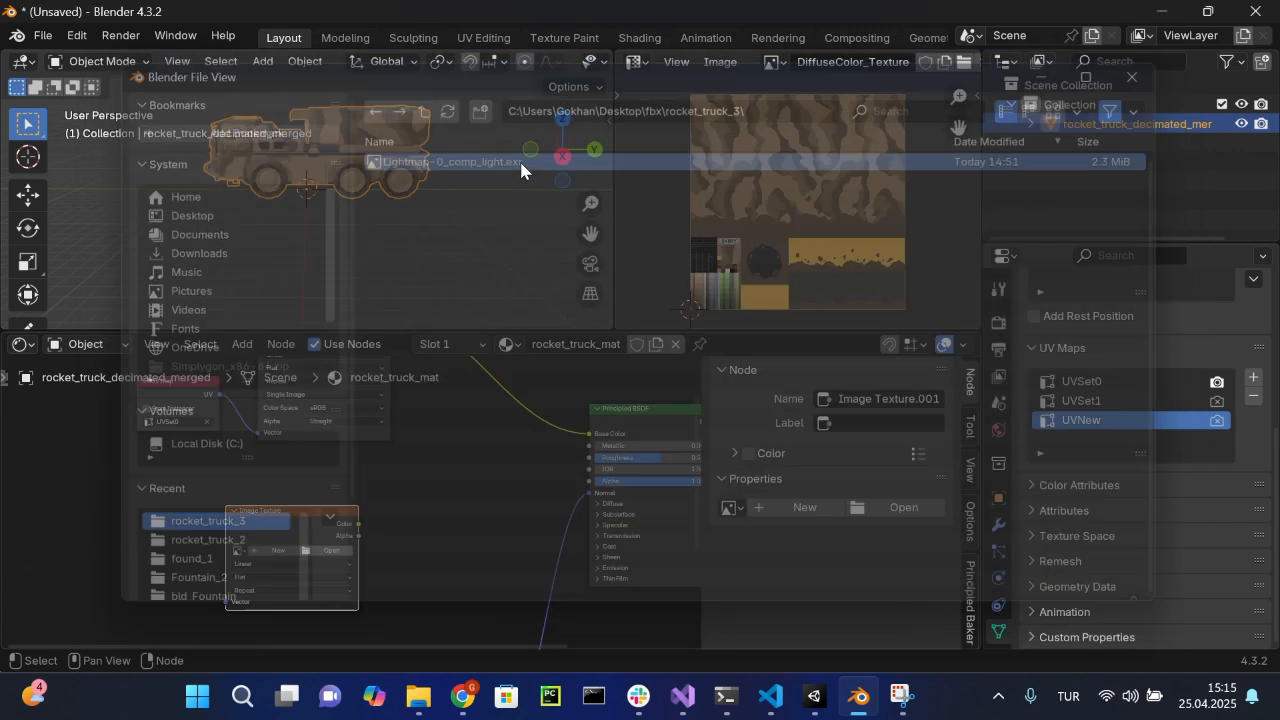
{"action": "left_click_drag", "start_coordinate": [331, 511], "coordinate": [358, 479]}
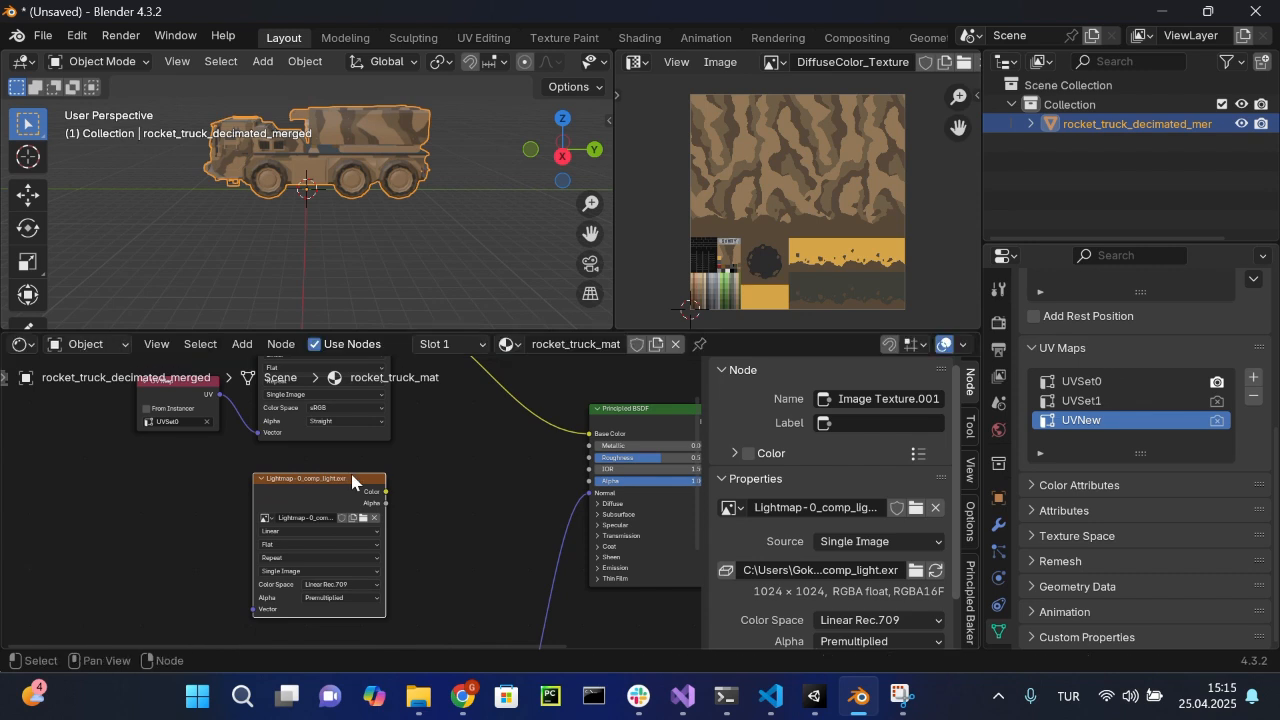
Step: Add a second UV Map node set to UVSet1 and feed it into the lightmap texture's Vector input
{"action": "key", "text": "shift+a"}
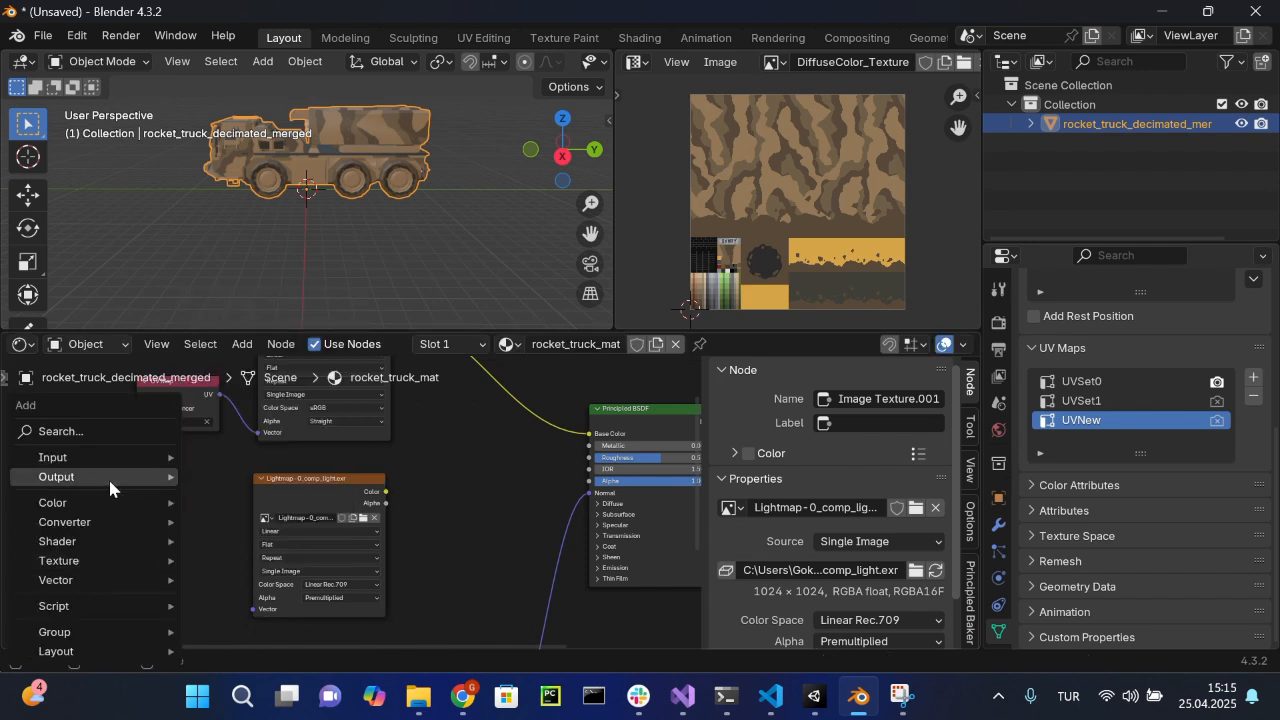
{"action": "left_click", "coordinate": [113, 429]}
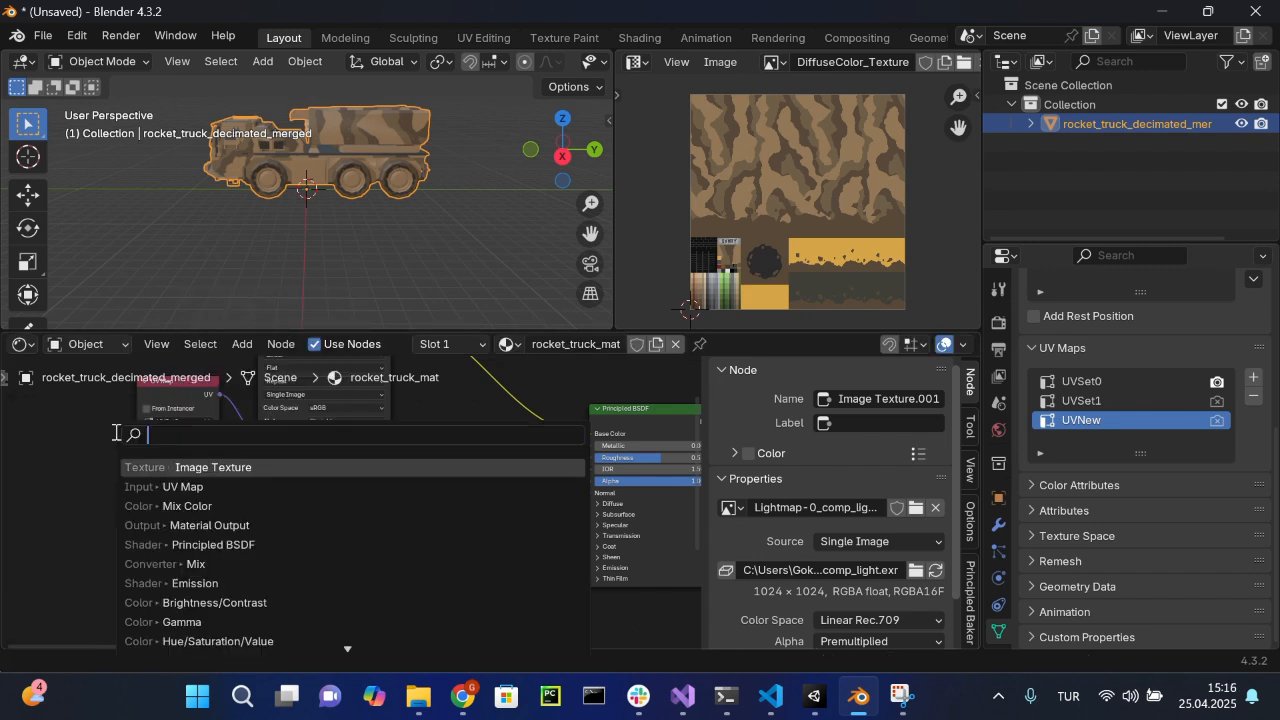
{"action": "left_click", "coordinate": [222, 487]}
{"action": "left_click", "coordinate": [94, 554]}
{"action": "left_click", "coordinate": [124, 600]}
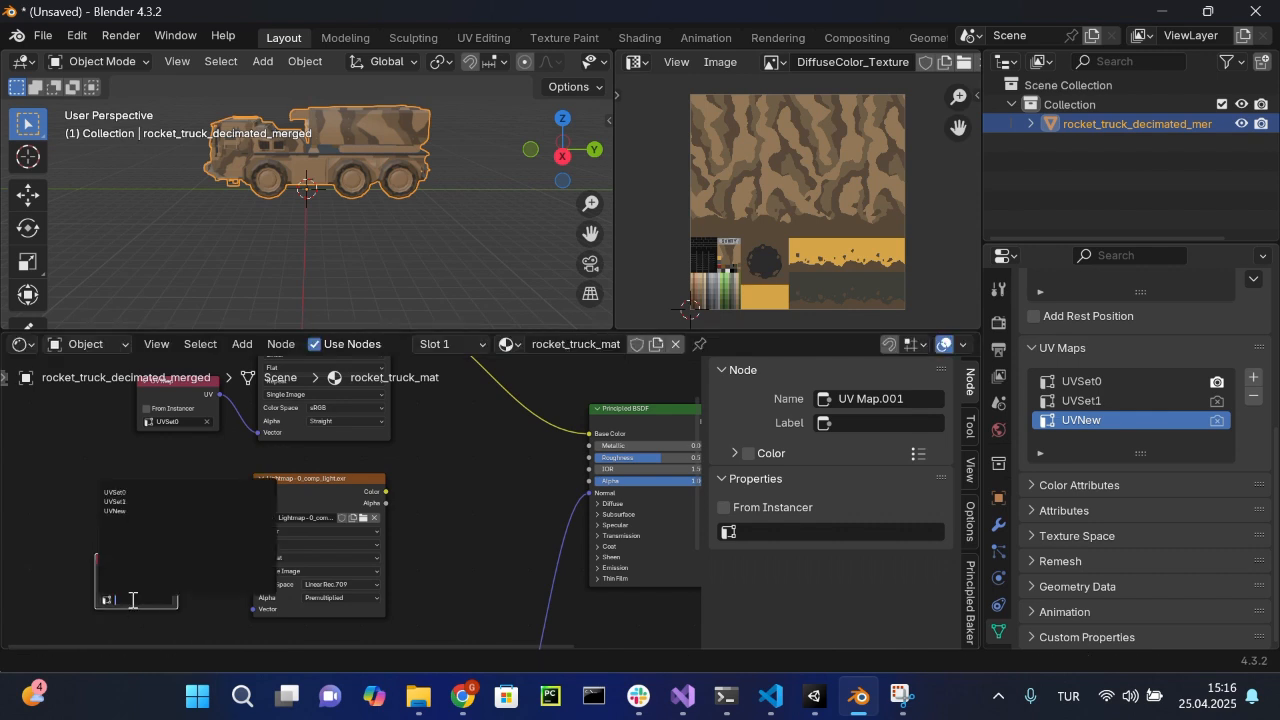
{"action": "left_click", "coordinate": [148, 501]}
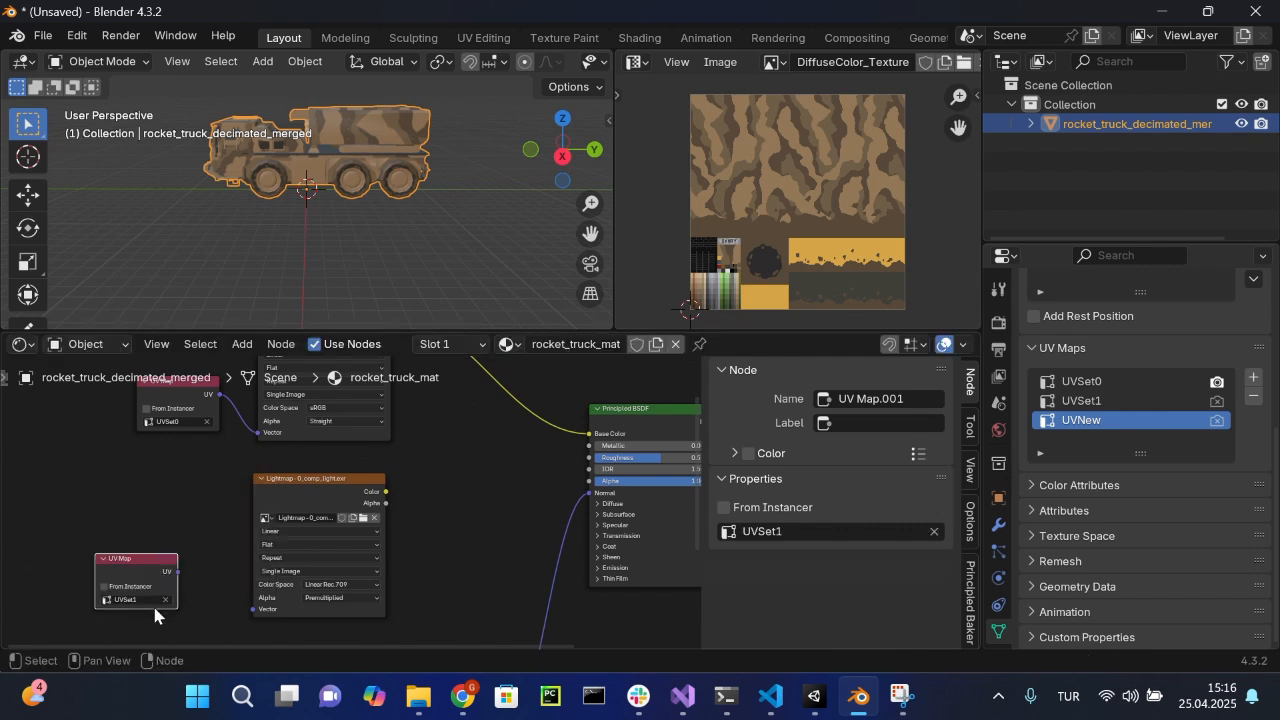
{"action": "left_click_drag", "start_coordinate": [178, 572], "coordinate": [254, 609]}
Step: Disconnect the diffuse texture from the Principled BSDF base color and place a Mix Color node between the textures and the shader
{"action": "scroll", "coordinate": [414, 494], "scroll_direction": "right", "scroll_amount": 5}
{"action": "left_click_drag", "start_coordinate": [471, 453], "coordinate": [532, 439]}
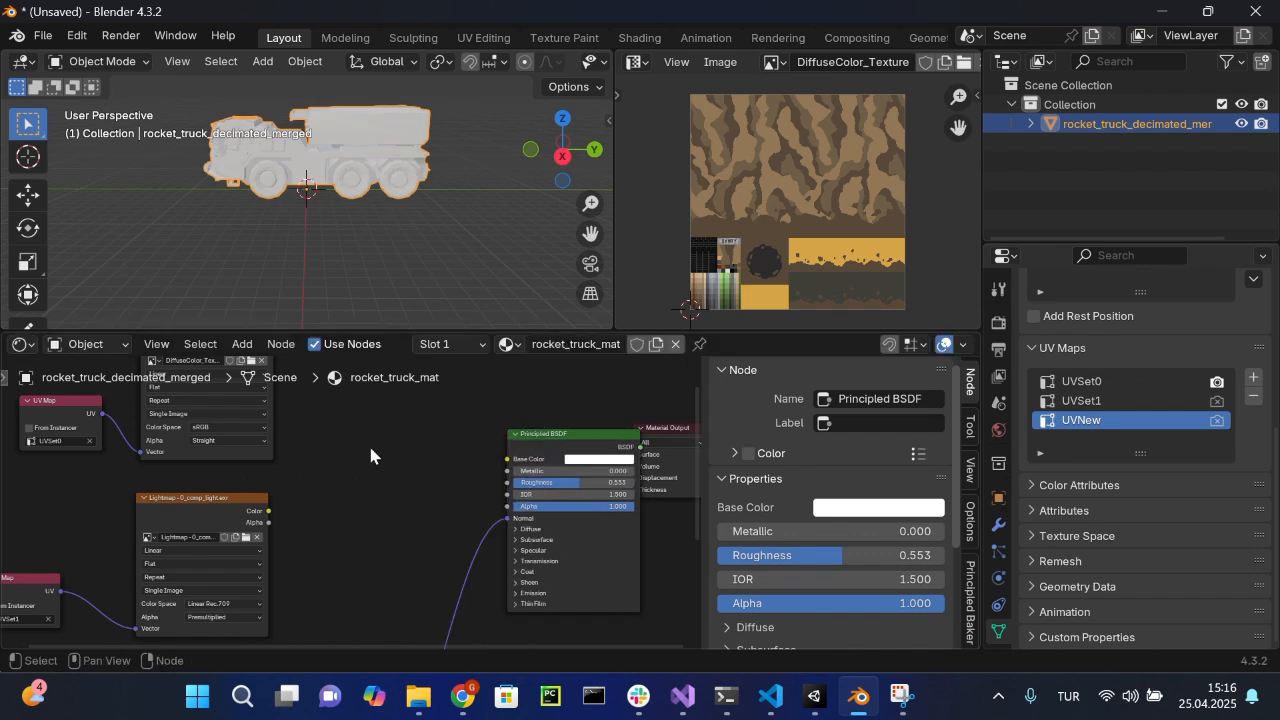
{"action": "key", "text": "shift+a"}
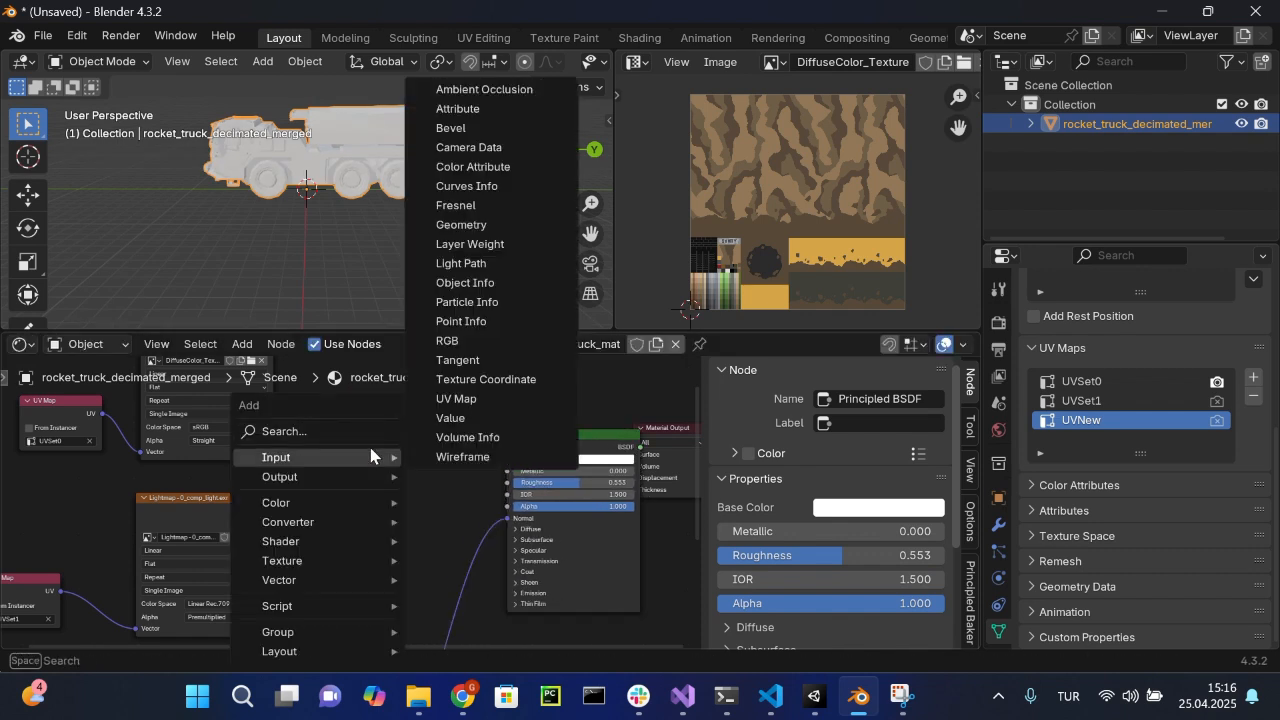
{"action": "mouse_move", "coordinate": [343, 549]}
{"action": "mouse_move", "coordinate": [348, 501]}
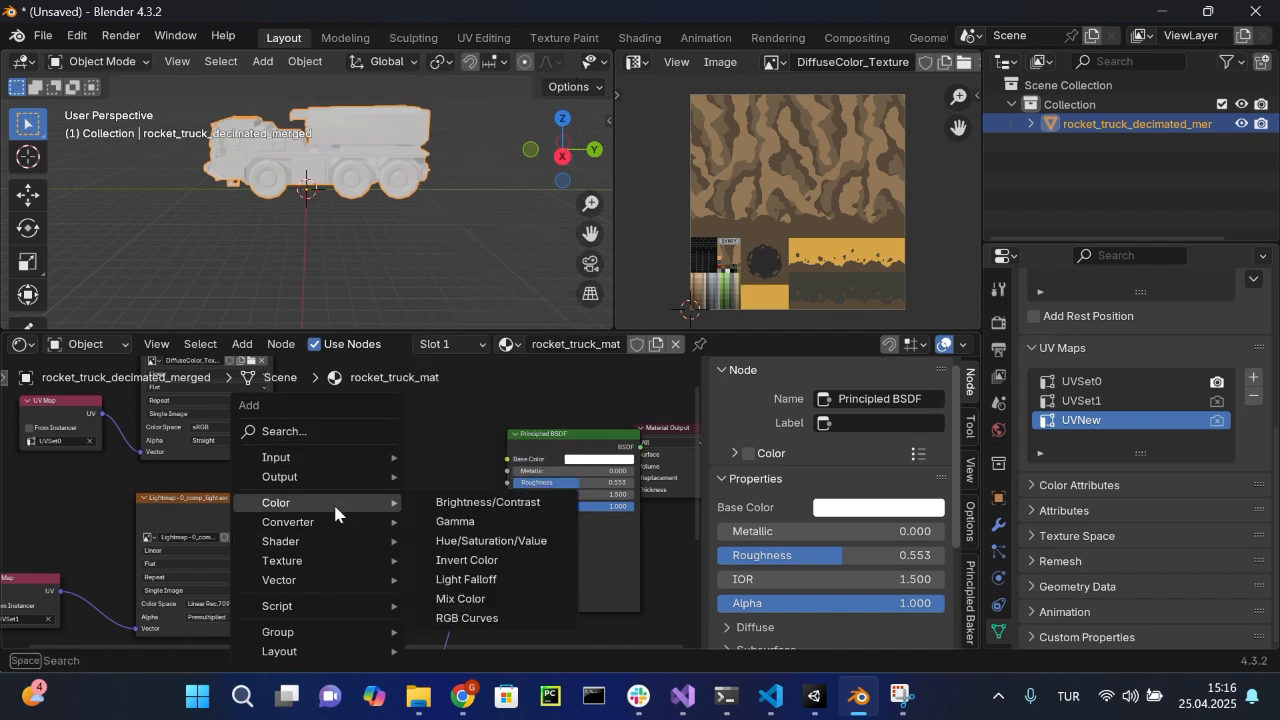
{"action": "left_click", "coordinate": [478, 597]}
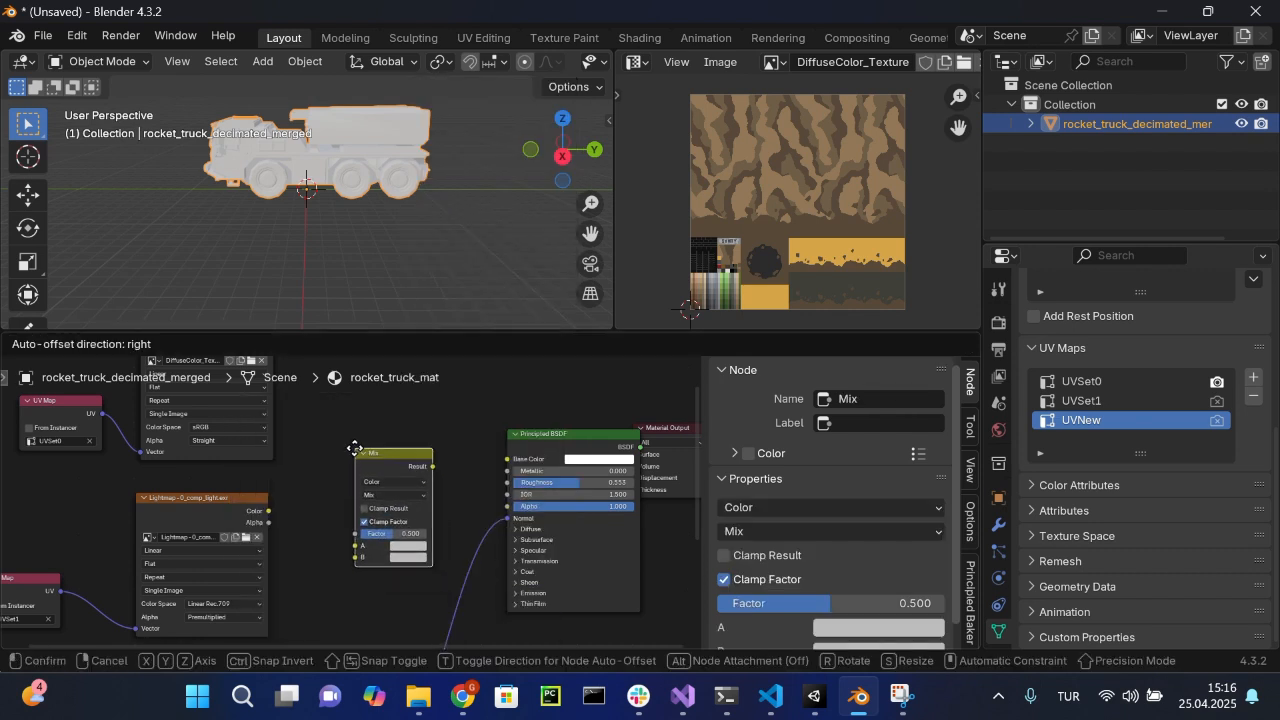
{"action": "left_click", "coordinate": [356, 450]}
Step: Set the Mix Color node's blending mode to Multiply and its factor to 0.920
{"action": "scroll", "coordinate": [378, 520], "scroll_direction": "up", "scroll_amount": 2}
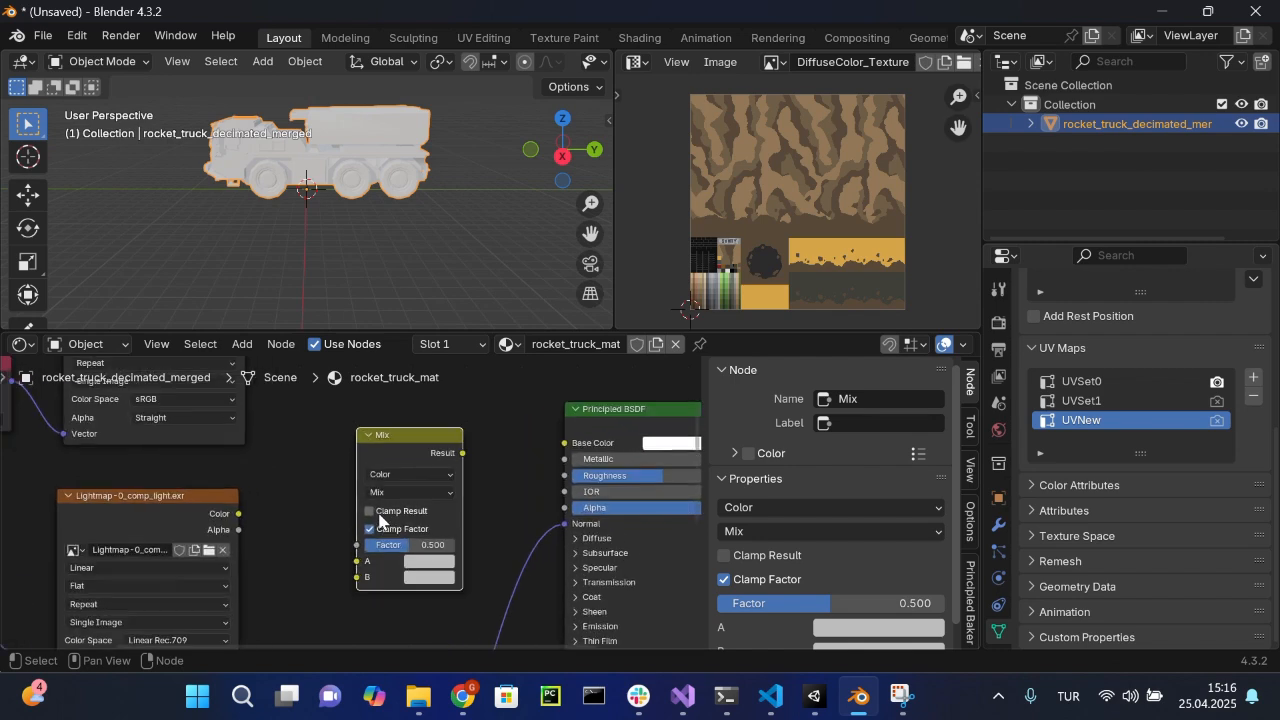
{"action": "left_click", "coordinate": [405, 494]}
{"action": "left_click", "coordinate": [410, 357]}
{"action": "scroll", "coordinate": [256, 446], "scroll_direction": "down", "scroll_amount": 2}
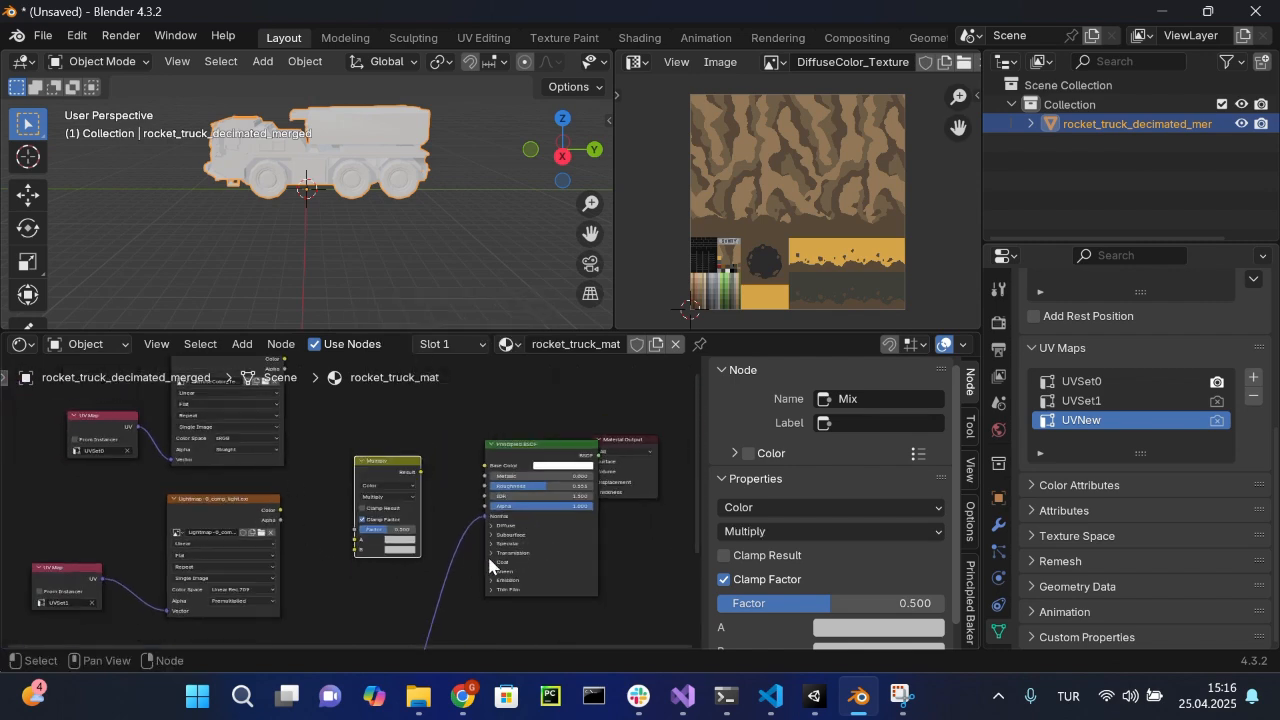
{"action": "scroll", "coordinate": [463, 567], "scroll_direction": "up", "scroll_amount": 2}
{"action": "left_click_drag", "start_coordinate": [406, 548], "coordinate": [449, 548]}
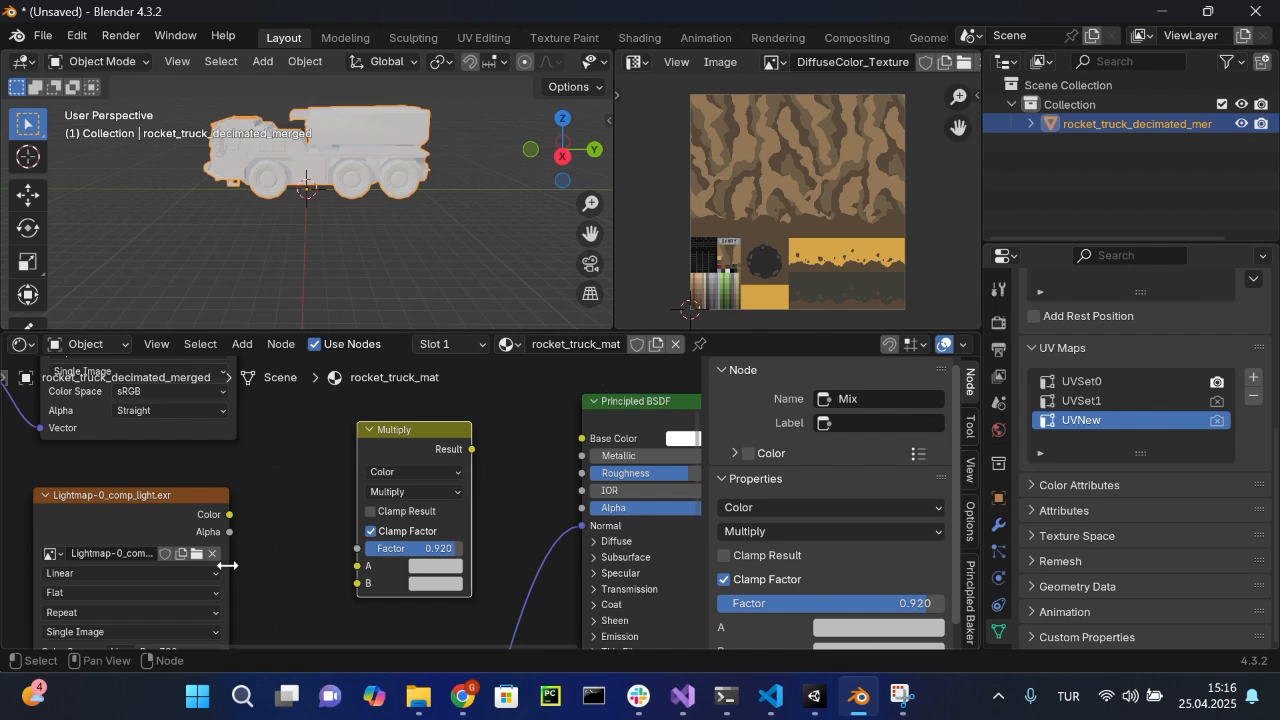
Step: Connect the diffuse texture's Color to input A of the Multiply node and the lightmap's Color to input B
{"action": "scroll", "coordinate": [228, 566], "scroll_direction": "down", "scroll_amount": 2}
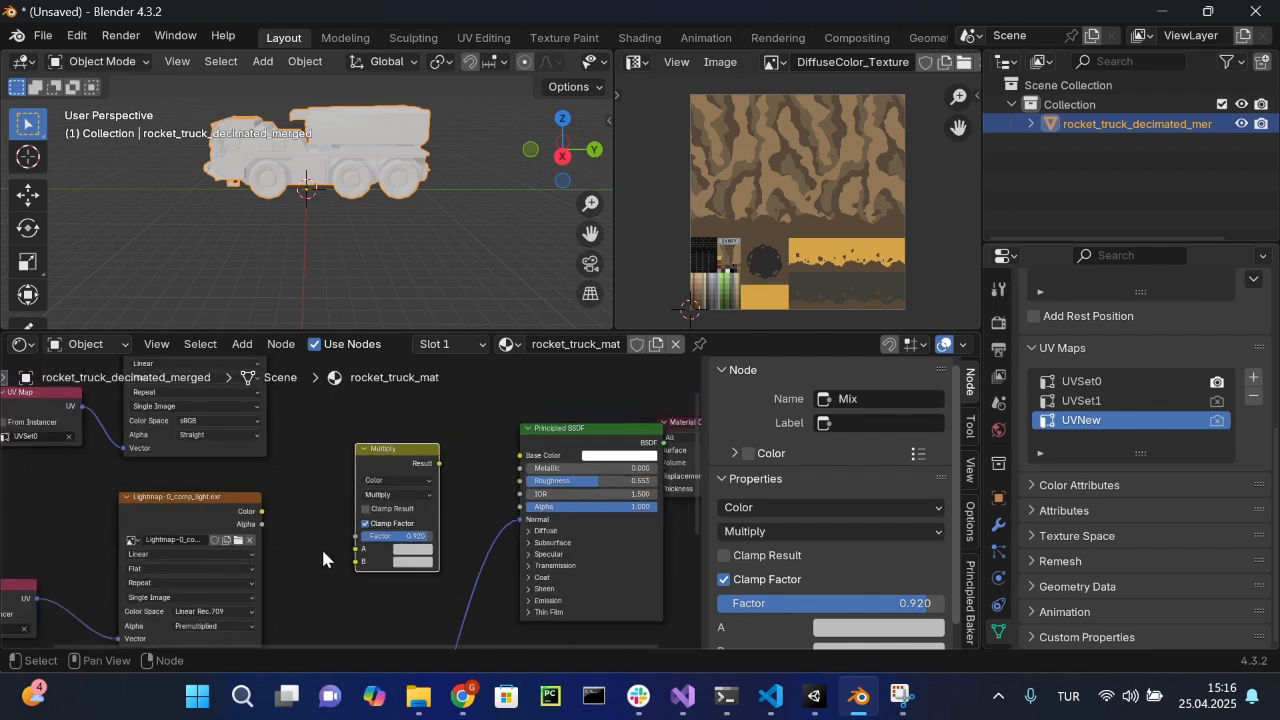
{"action": "scroll", "coordinate": [321, 557], "scroll_direction": "down", "scroll_amount": 1}
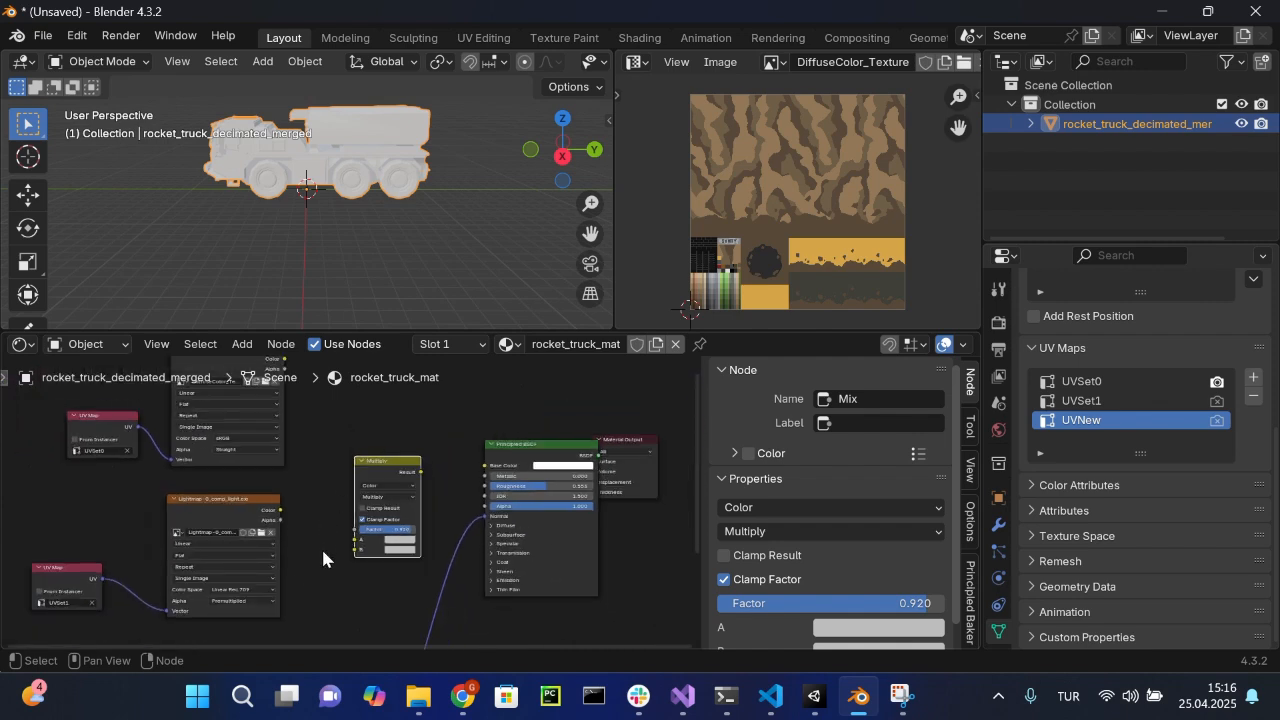
{"action": "scroll", "coordinate": [322, 558], "scroll_direction": "down", "scroll_amount": 1}
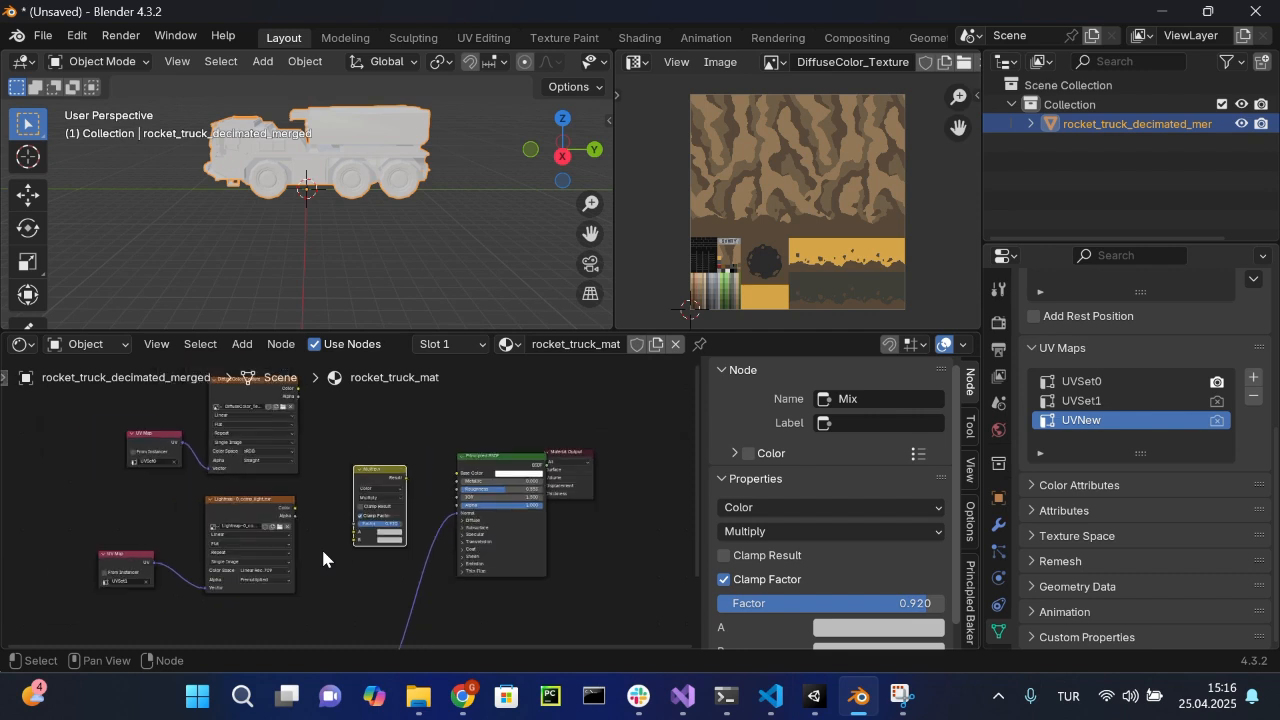
{"action": "scroll", "coordinate": [297, 458], "scroll_direction": "up", "scroll_amount": 2}
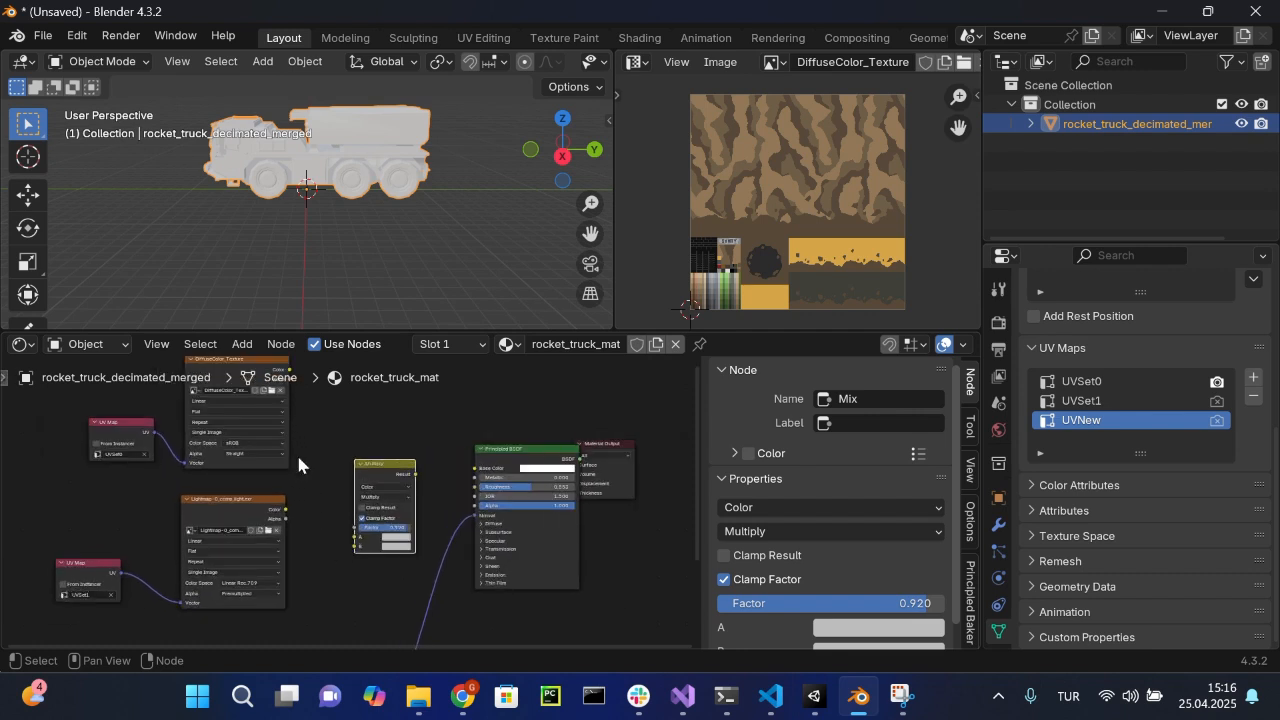
{"action": "middle_click_drag", "start_coordinate": [297, 456], "coordinate": [252, 479]}
{"action": "scroll", "coordinate": [251, 480], "scroll_direction": "up", "scroll_amount": 4}
{"action": "scroll", "coordinate": [251, 478], "scroll_direction": "down", "scroll_amount": 3}
{"action": "scroll", "coordinate": [232, 477], "scroll_direction": "down", "scroll_amount": 3}
{"action": "left_click", "coordinate": [258, 403]}
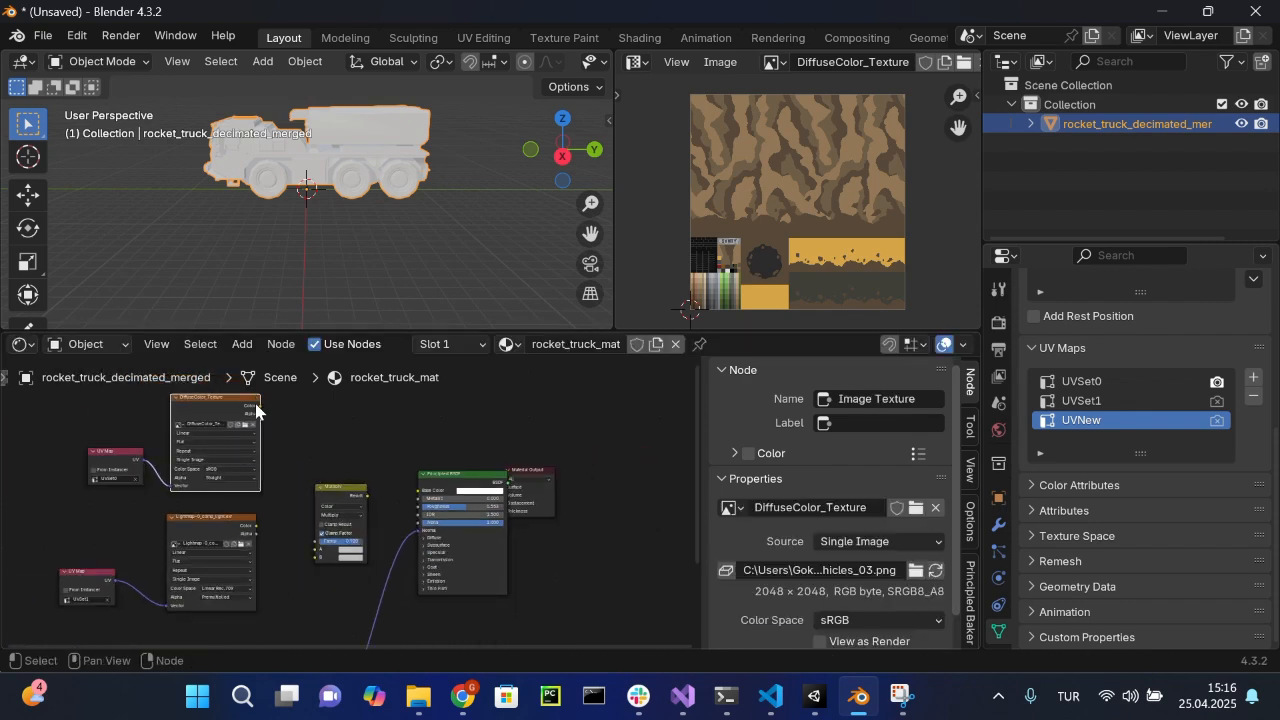
{"action": "left_click_drag", "start_coordinate": [260, 405], "coordinate": [312, 558]}
{"action": "middle_click_drag", "start_coordinate": [391, 460], "coordinate": [360, 449]}
{"action": "scroll", "coordinate": [330, 509], "scroll_direction": "up", "scroll_amount": 1}
{"action": "scroll", "coordinate": [330, 509], "scroll_direction": "up", "scroll_amount": 3}
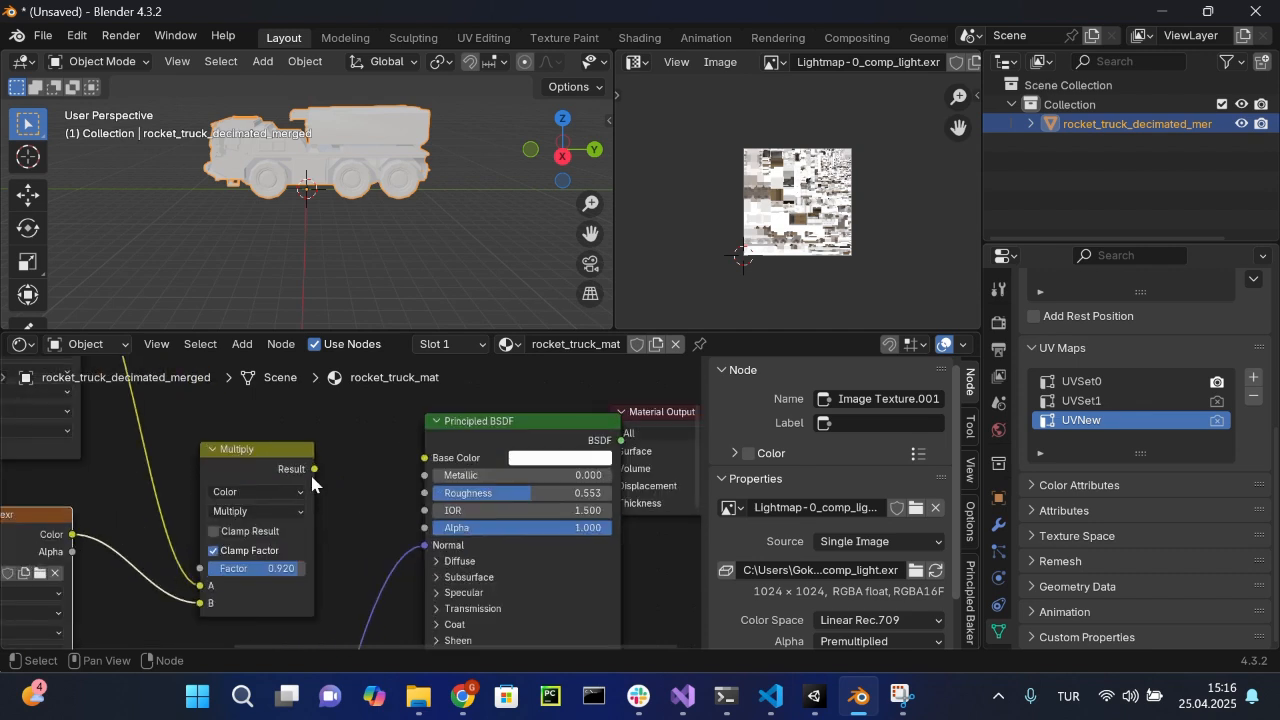
Step: Connect the Multiply node's Result to the Principled BSDF Base Color and check the truck's surface up close
{"action": "left_click_drag", "start_coordinate": [313, 469], "coordinate": [420, 458]}
{"action": "scroll", "coordinate": [441, 262], "scroll_direction": "up", "scroll_amount": 5}
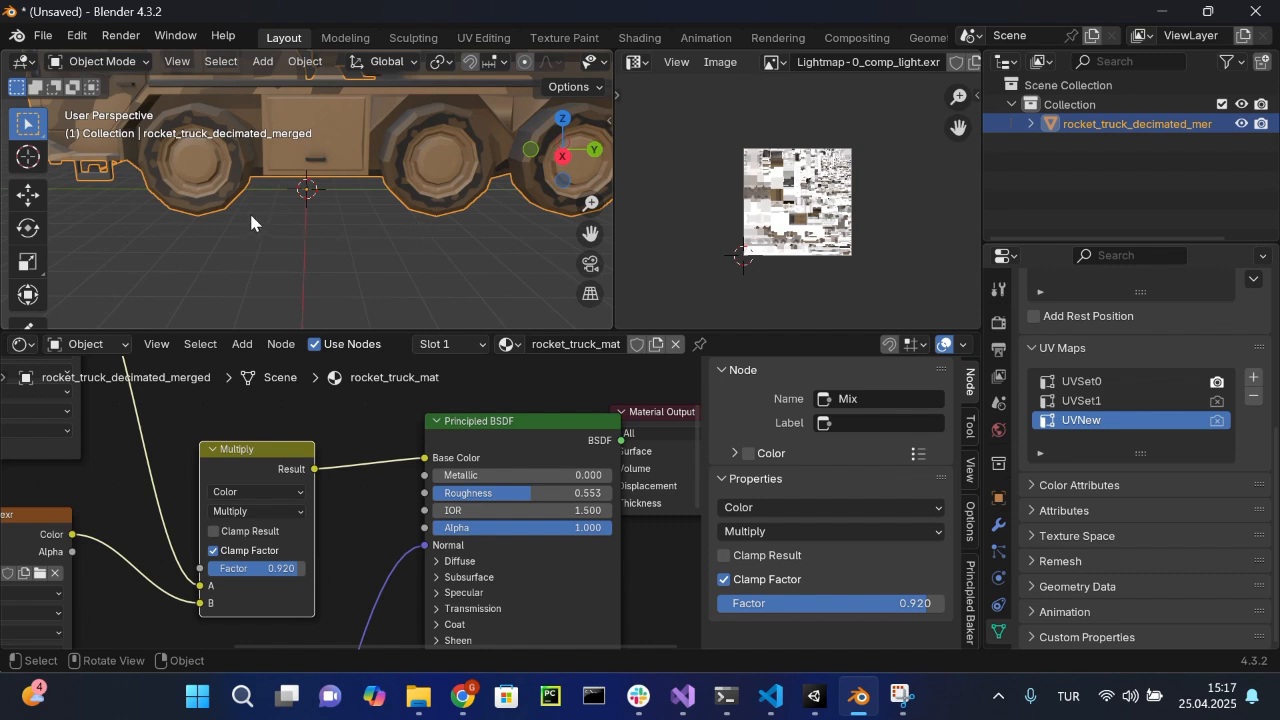
{"action": "scroll", "coordinate": [392, 186], "scroll_direction": "down", "scroll_amount": 5}
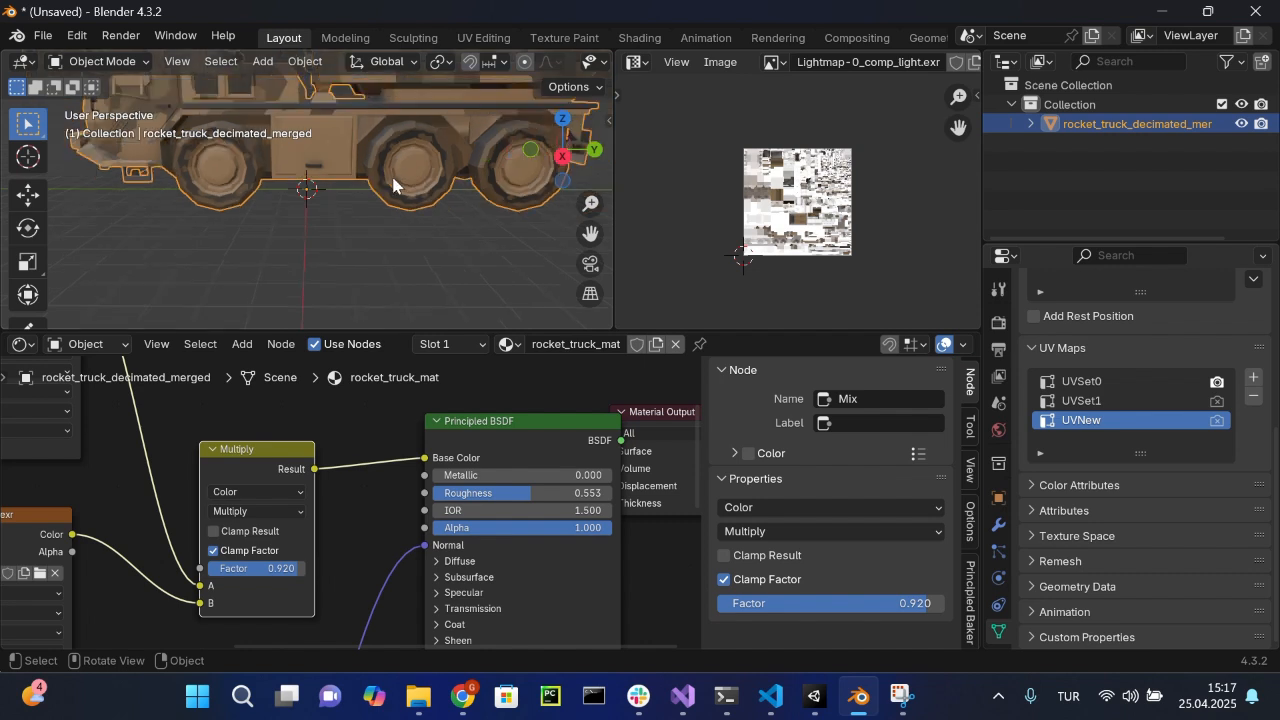
{"action": "scroll", "coordinate": [411, 263], "scroll_direction": "down", "scroll_amount": 3}
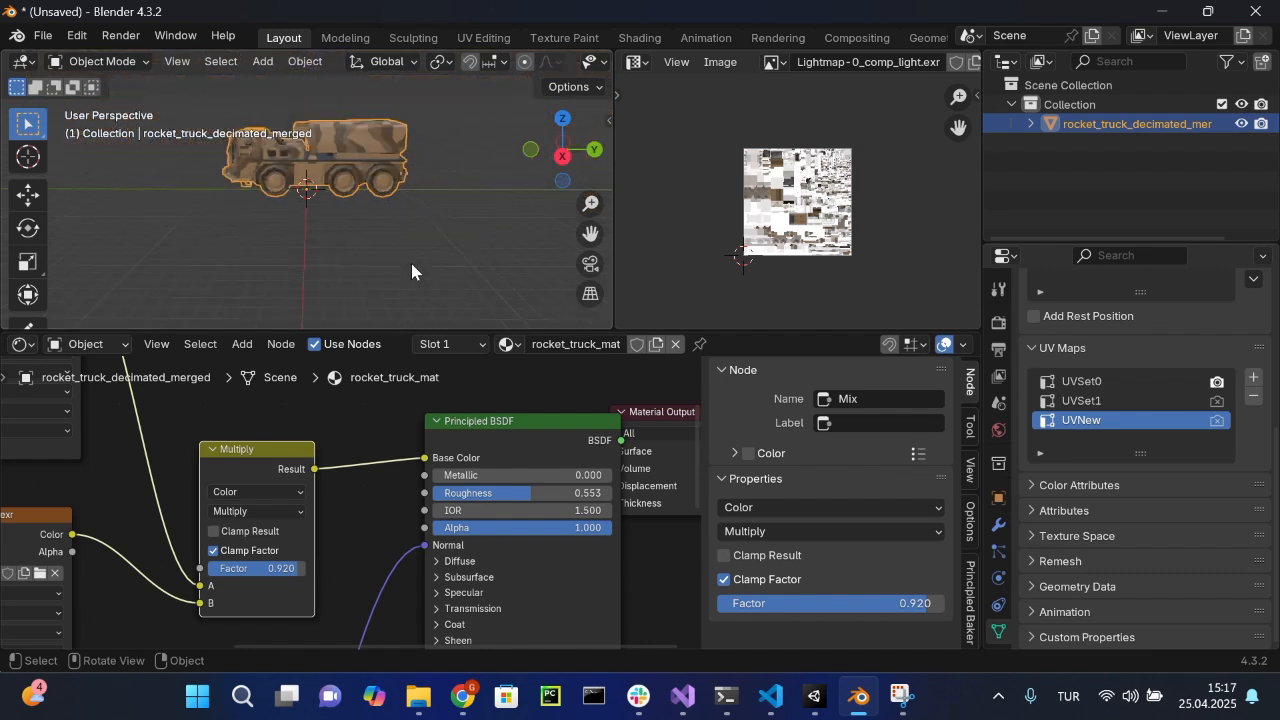
{"action": "scroll", "coordinate": [413, 435], "scroll_direction": "down", "scroll_amount": 2}
{"action": "scroll", "coordinate": [413, 437], "scroll_direction": "down", "scroll_amount": 3}
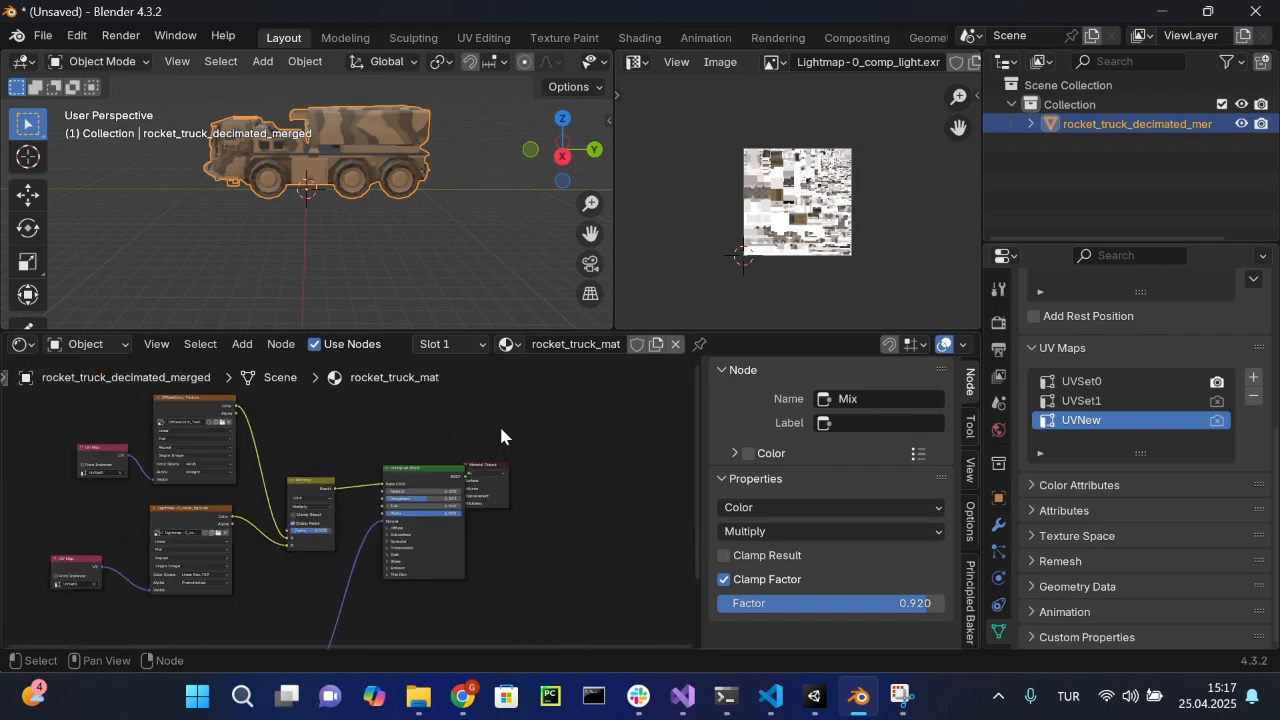
Step: Add an empty Image Texture node in the free space beyond the Material Output node
{"action": "key", "text": "shift+a"}
{"action": "left_click", "coordinate": [514, 364]}
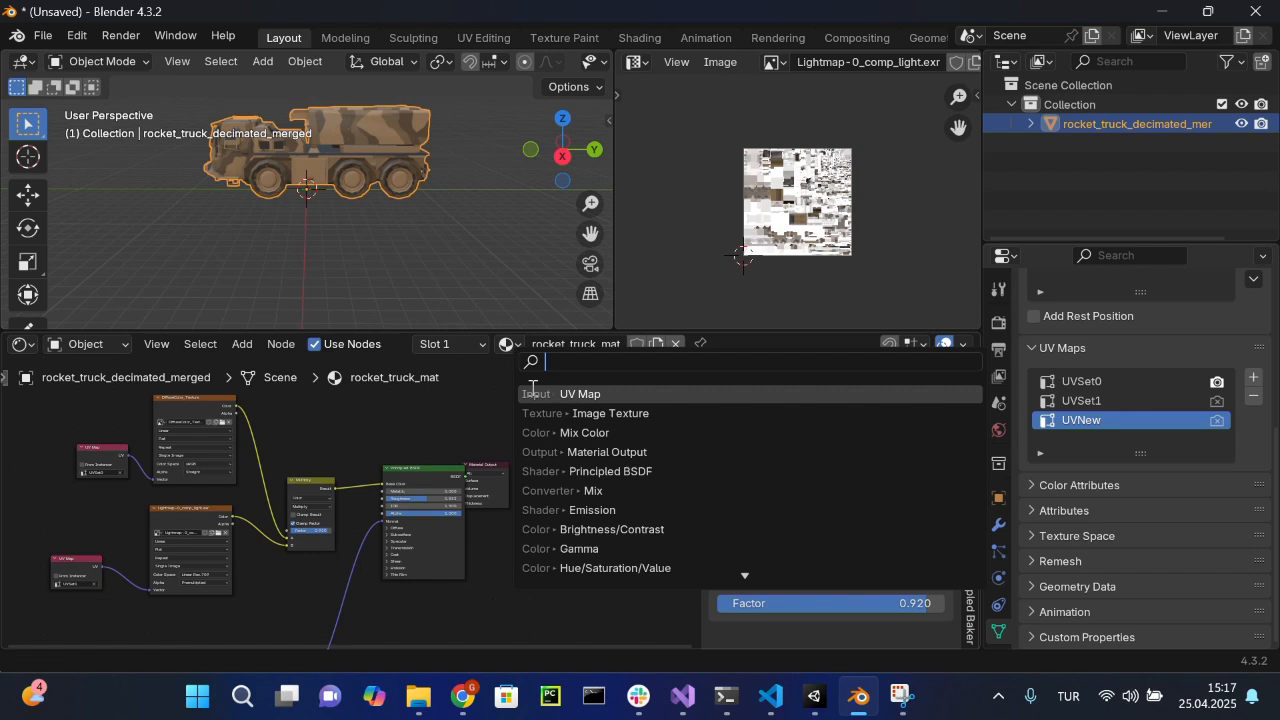
{"action": "left_click", "coordinate": [605, 413]}
{"action": "left_click", "coordinate": [540, 403]}
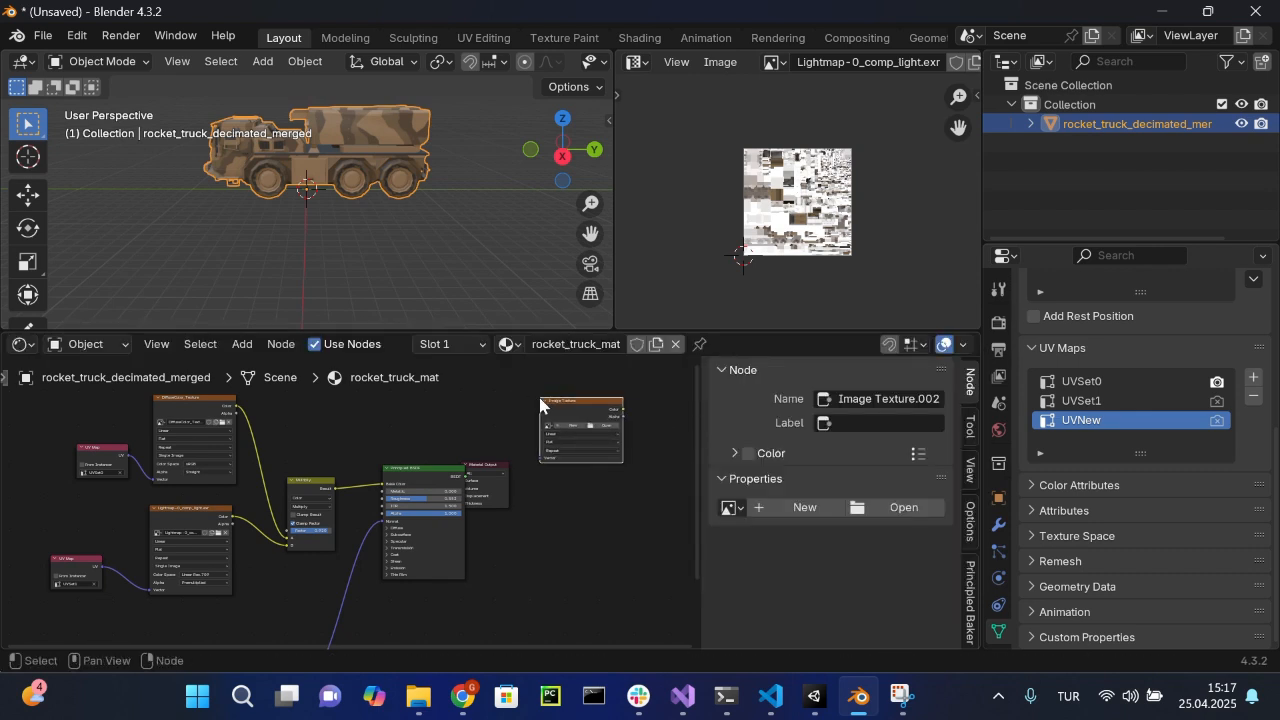
{"action": "left_click_drag", "start_coordinate": [589, 408], "coordinate": [605, 409]}
Step: Add a third UV Map node between the Material Output and the new Image Texture node
{"action": "key", "text": "shift+a"}
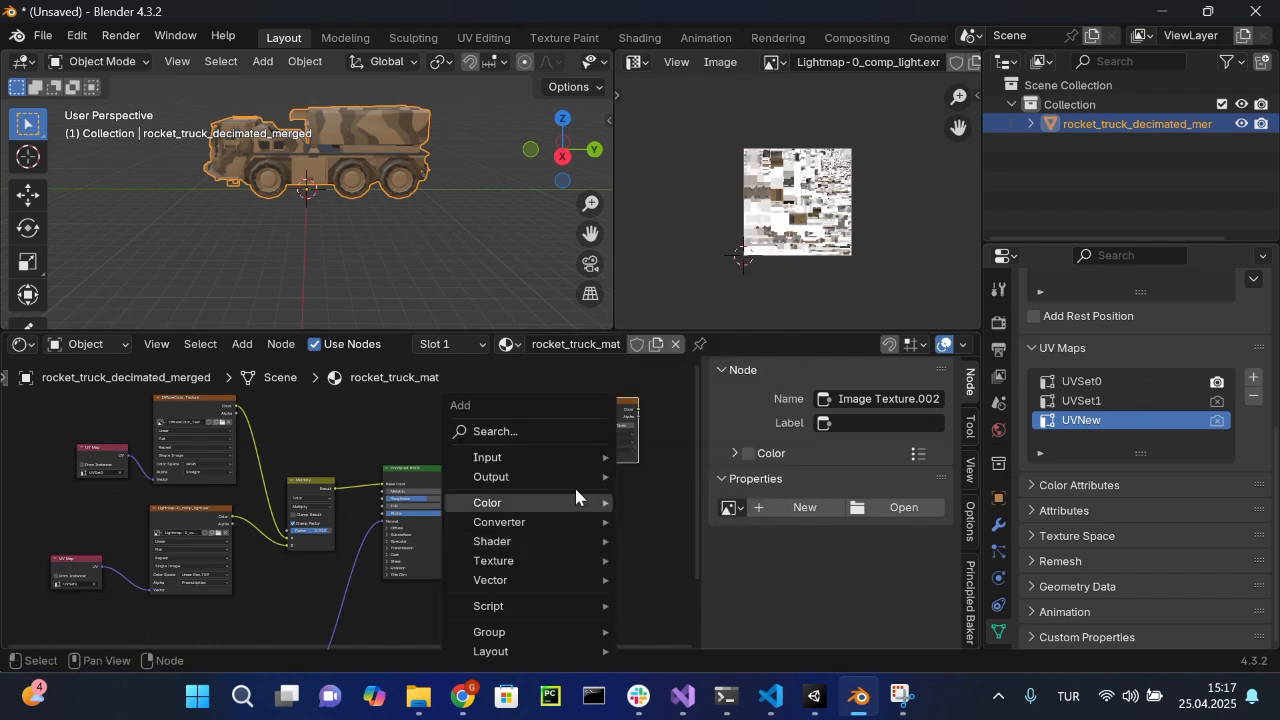
{"action": "left_click", "coordinate": [580, 433]}
{"action": "left_click", "coordinate": [605, 489]}
{"action": "left_click", "coordinate": [533, 507]}
{"action": "left_click_drag", "start_coordinate": [560, 512], "coordinate": [483, 412]}
{"action": "left_click", "coordinate": [483, 412]}
Step: Set the new UV Map node to UVNew and connect its UV output to the empty Image Texture's Vector input
{"action": "scroll", "coordinate": [484, 428], "scroll_direction": "up", "scroll_amount": 3}
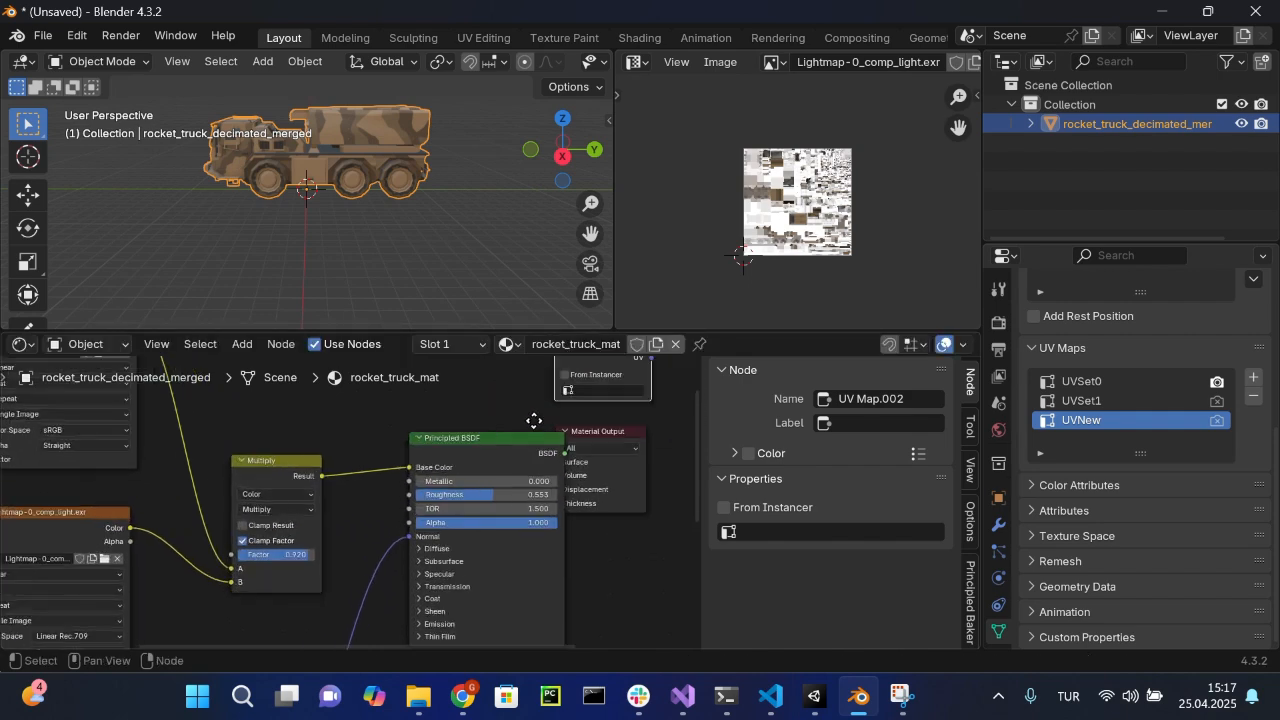
{"action": "middle_click_drag", "start_coordinate": [531, 423], "coordinate": [371, 465]}
{"action": "left_click", "coordinate": [439, 436]}
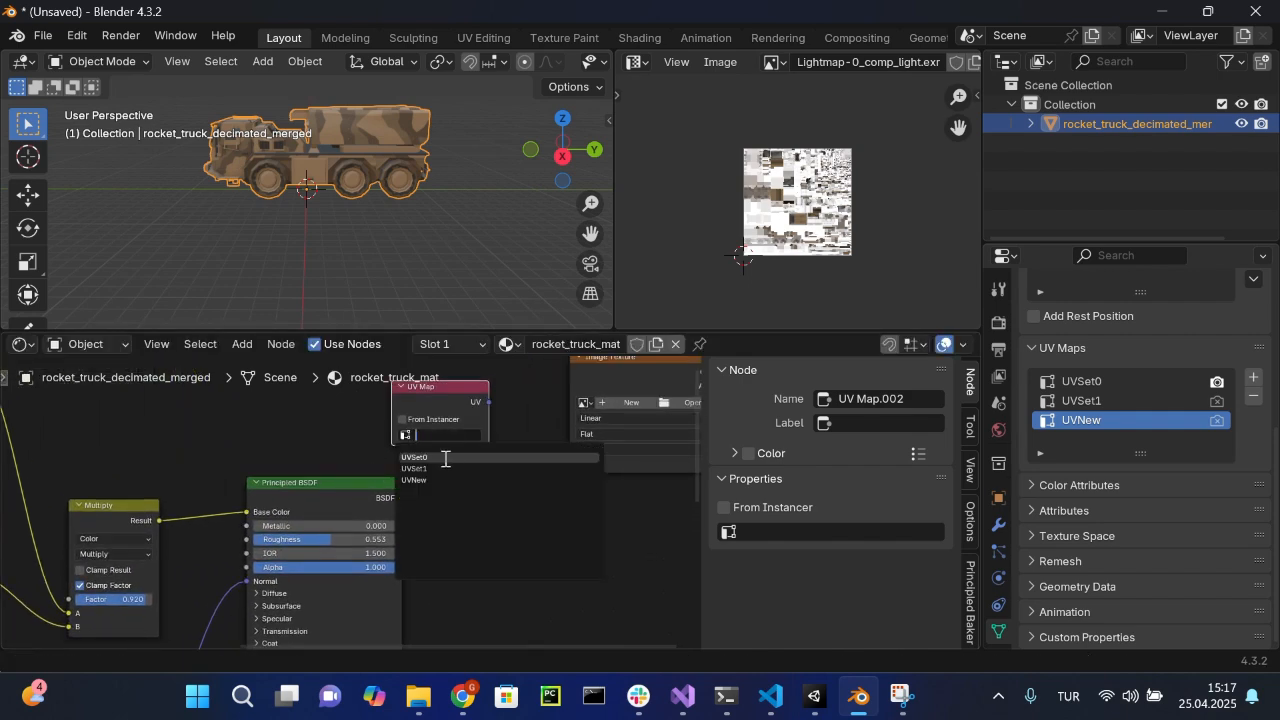
{"action": "left_click", "coordinate": [445, 481]}
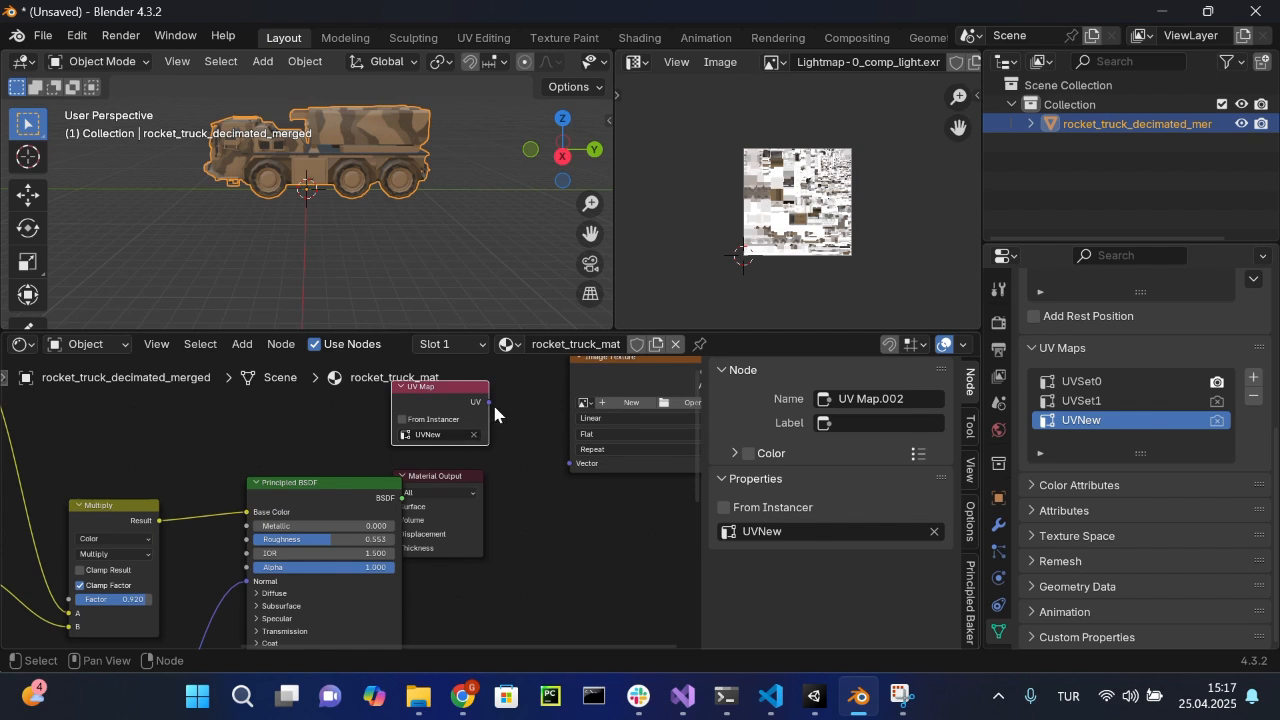
{"action": "left_click_drag", "start_coordinate": [487, 402], "coordinate": [566, 465]}
{"action": "middle_click_drag", "start_coordinate": [569, 537], "coordinate": [460, 560]}
Step: Change the scene's render engine to Cycles
{"action": "left_click", "coordinate": [1000, 323]}
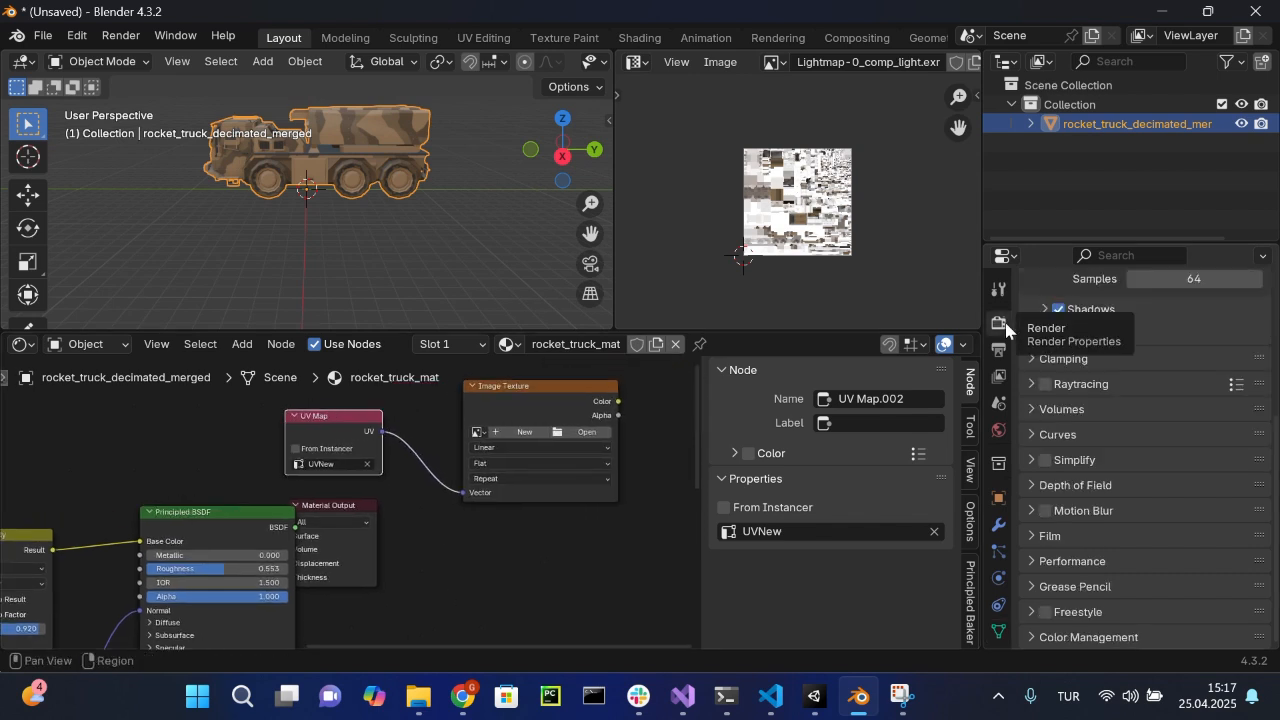
{"action": "scroll", "coordinate": [1135, 350], "scroll_direction": "up", "scroll_amount": 3}
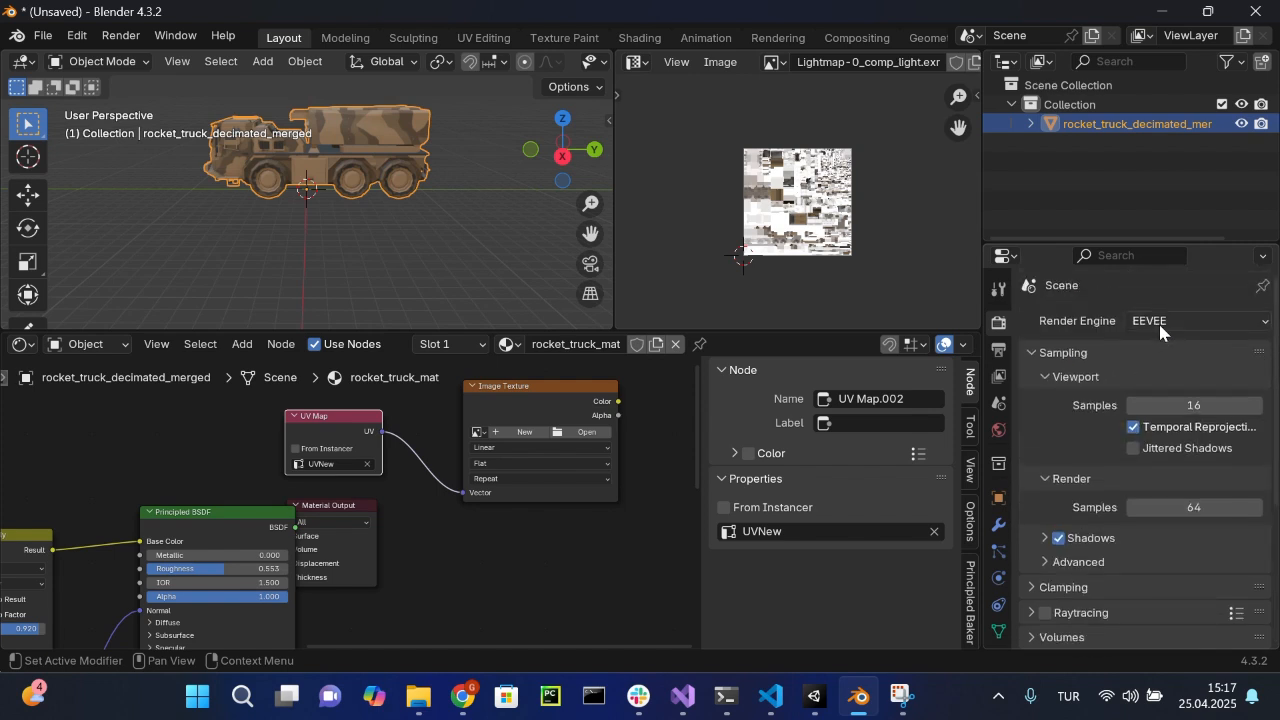
{"action": "left_click", "coordinate": [1162, 321]}
{"action": "left_click", "coordinate": [1170, 386]}
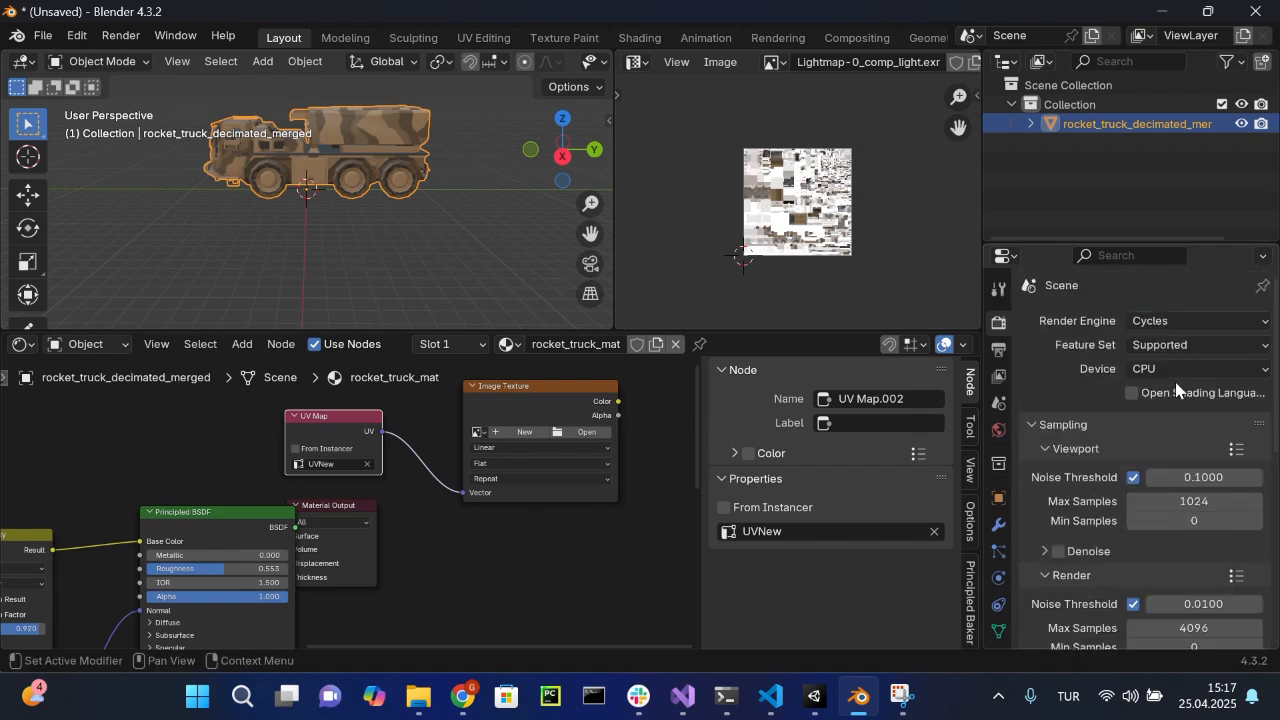
Step: Set the bake type to Diffuse and turn off the Direct and Indirect contributions, leaving only Color
{"action": "scroll", "coordinate": [1082, 447], "scroll_direction": "down", "scroll_amount": 5}
{"action": "scroll", "coordinate": [1080, 447], "scroll_direction": "down", "scroll_amount": 2}
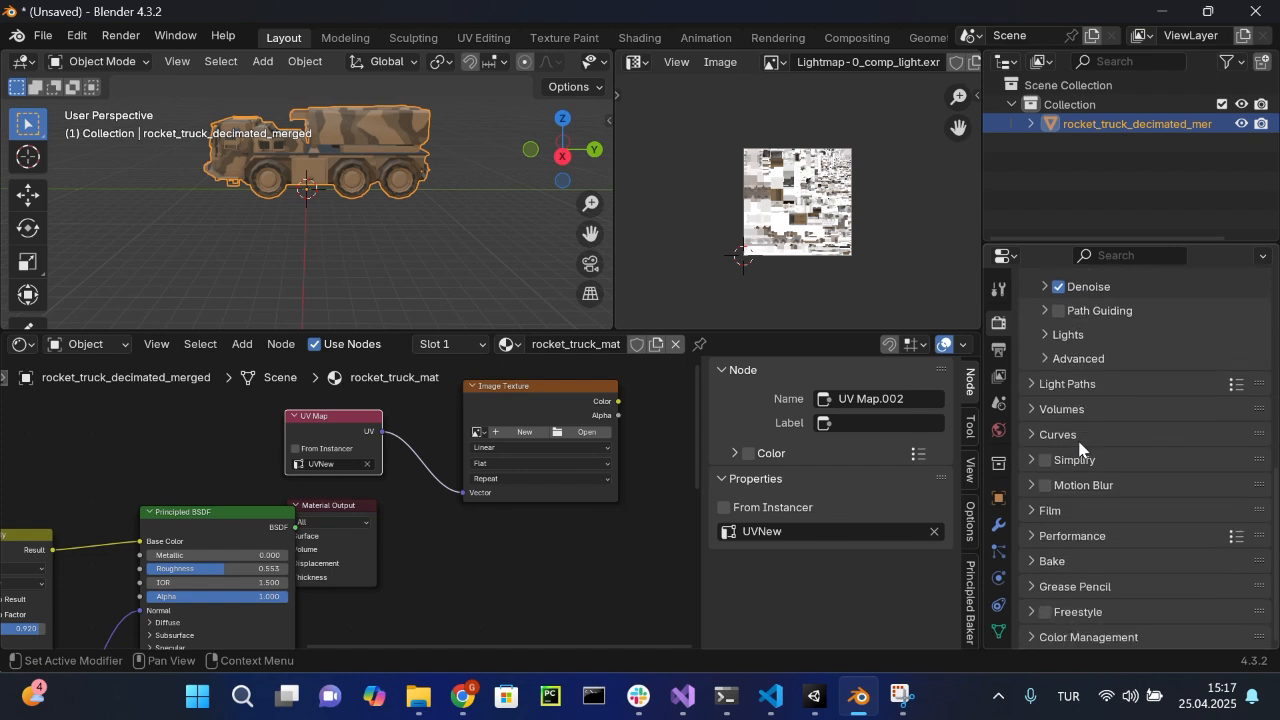
{"action": "left_click", "coordinate": [1075, 564]}
{"action": "scroll", "coordinate": [1092, 501], "scroll_direction": "down", "scroll_amount": 4}
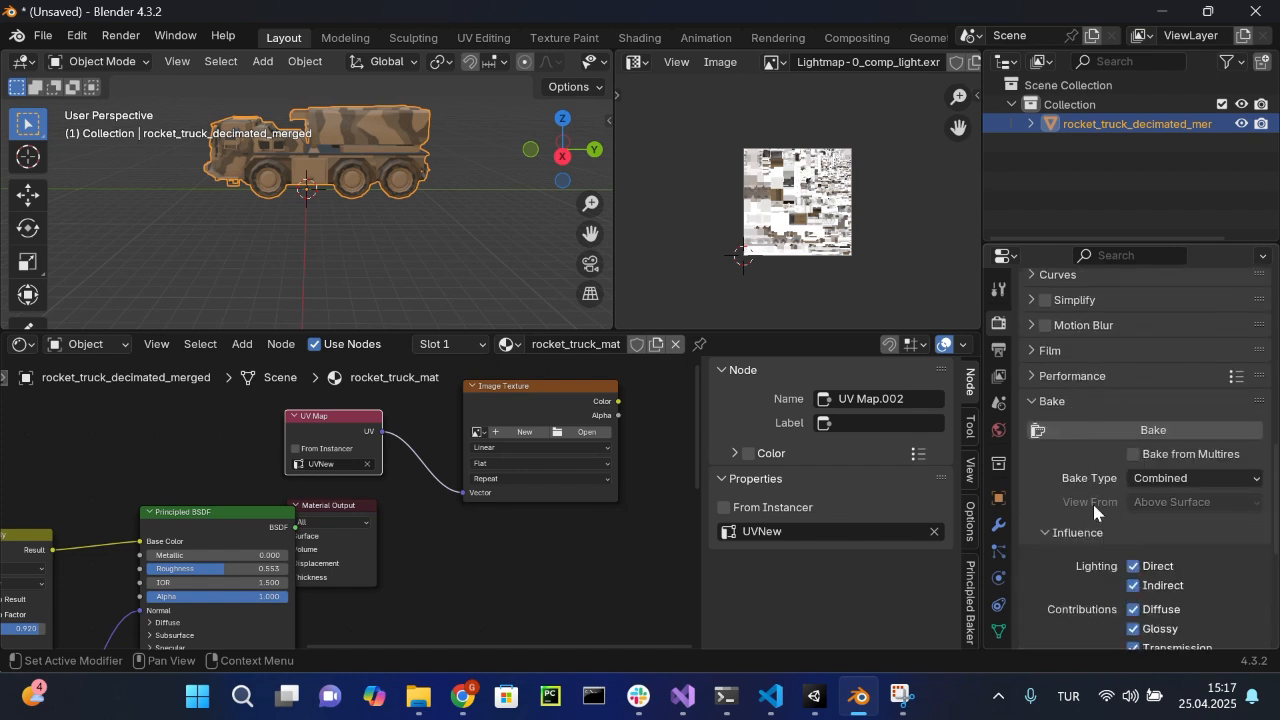
{"action": "left_click", "coordinate": [1218, 478]}
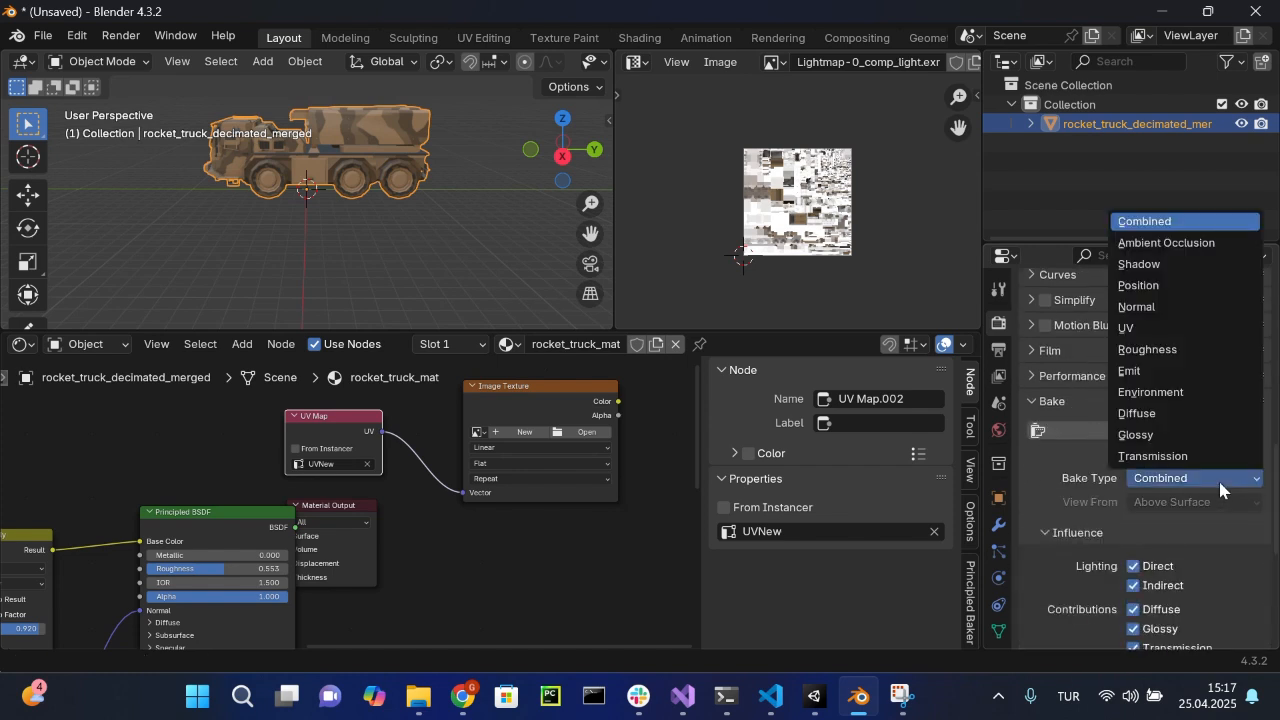
{"action": "left_click", "coordinate": [1204, 405]}
{"action": "scroll", "coordinate": [1204, 405], "scroll_direction": "down", "scroll_amount": 3}
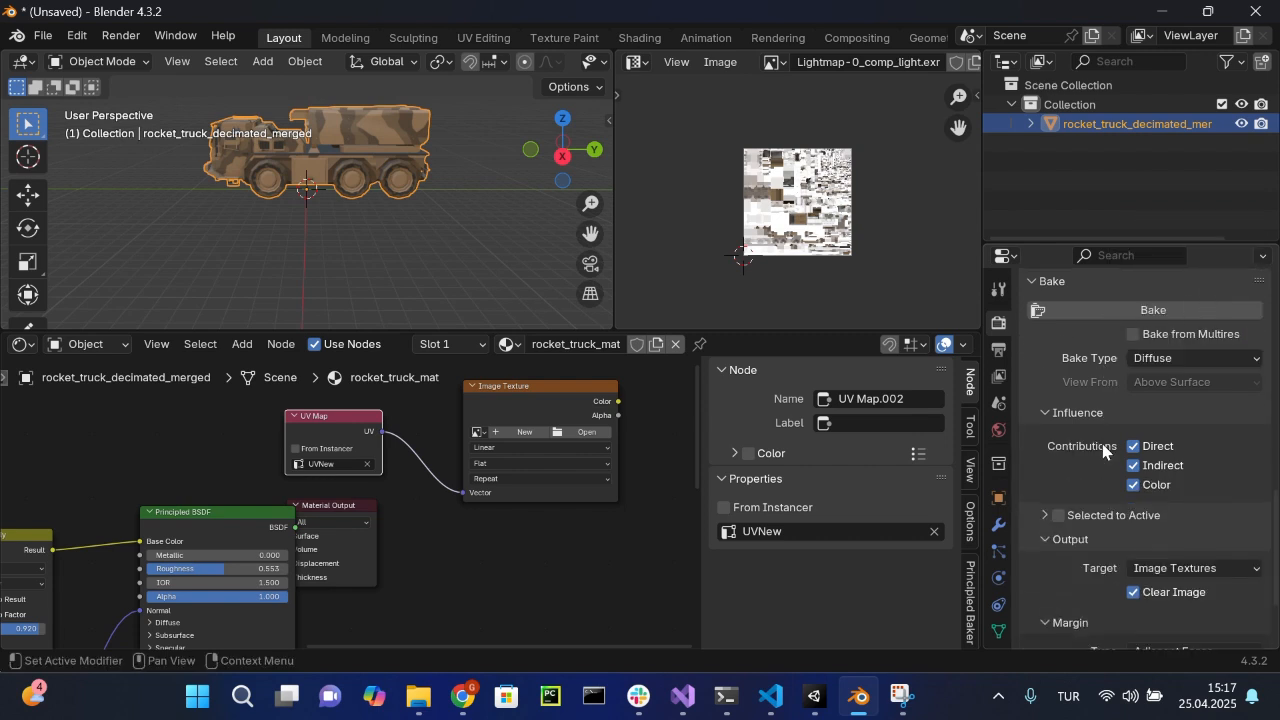
{"action": "left_click", "coordinate": [1133, 446]}
{"action": "left_click", "coordinate": [1148, 466]}
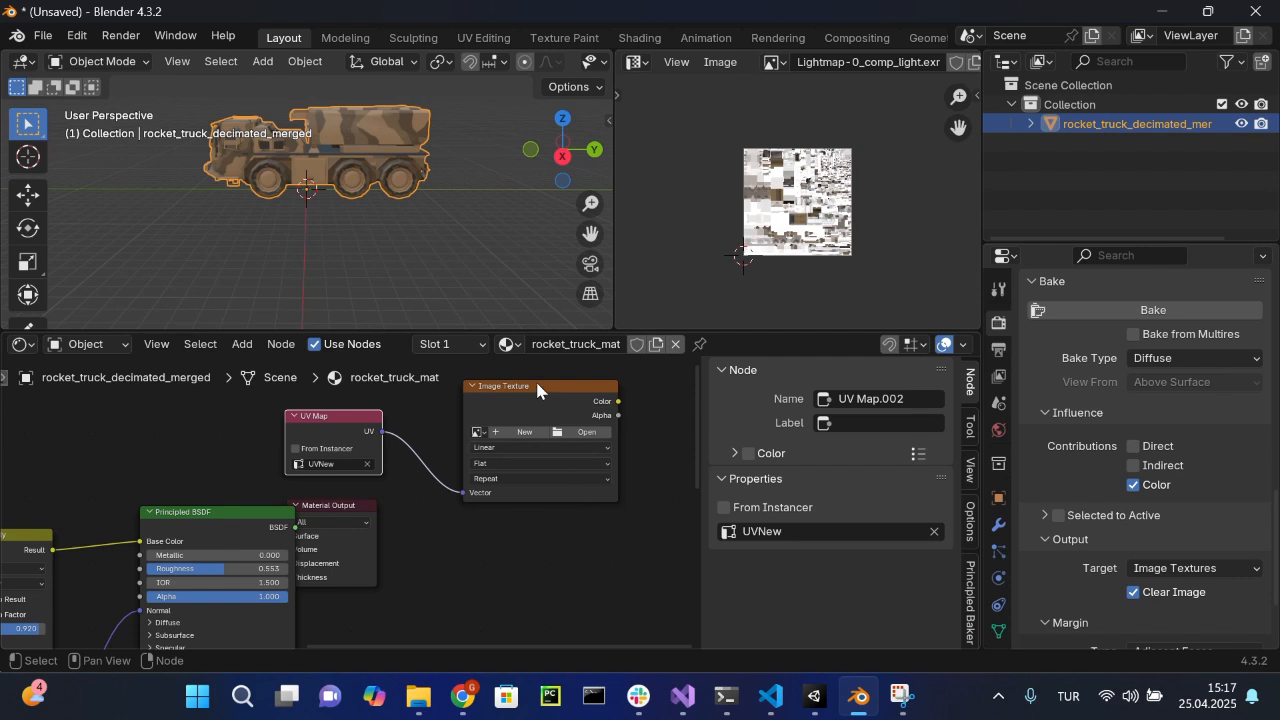
Step: Create a new 1024 × 1024 px image without alpha, named baked_lightdata, in the empty Image Texture node
{"action": "left_click", "coordinate": [521, 433]}
{"action": "type", "text": "baked_lightda"}
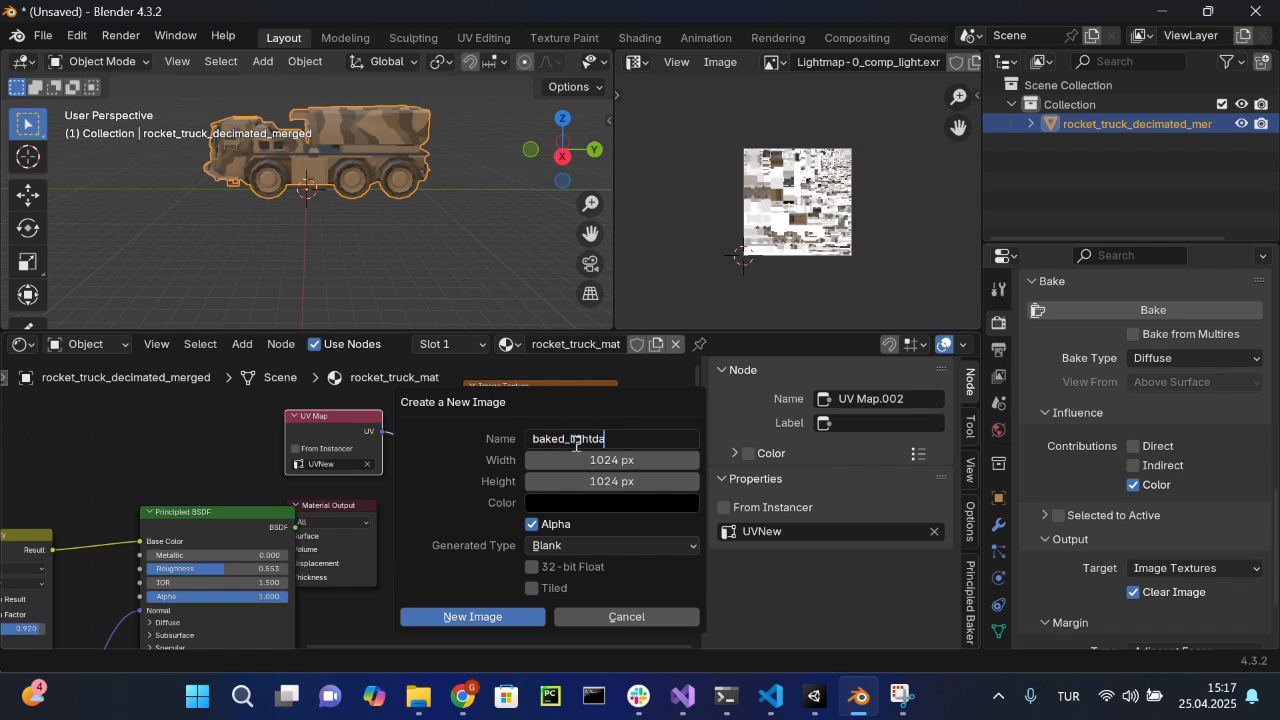
{"action": "type", "text": "ta"}
{"action": "key", "text": "Return"}
{"action": "left_click", "coordinate": [545, 527]}
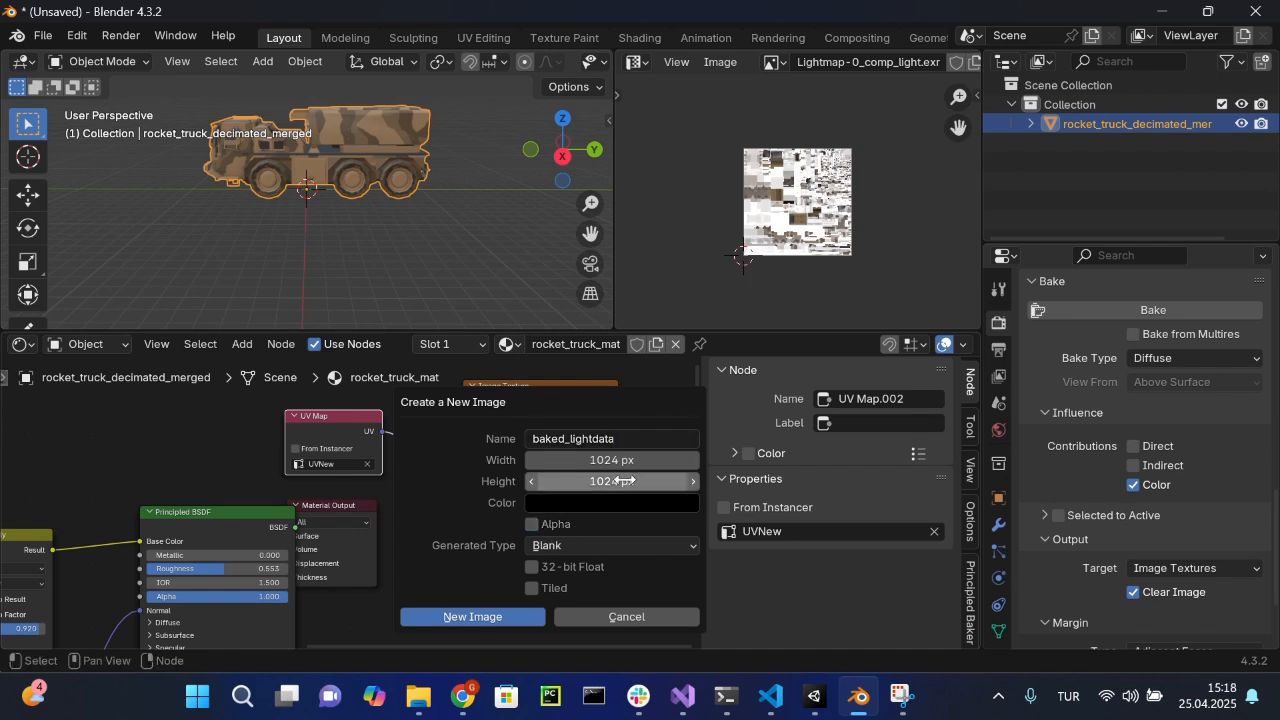
{"action": "left_click", "coordinate": [513, 619]}
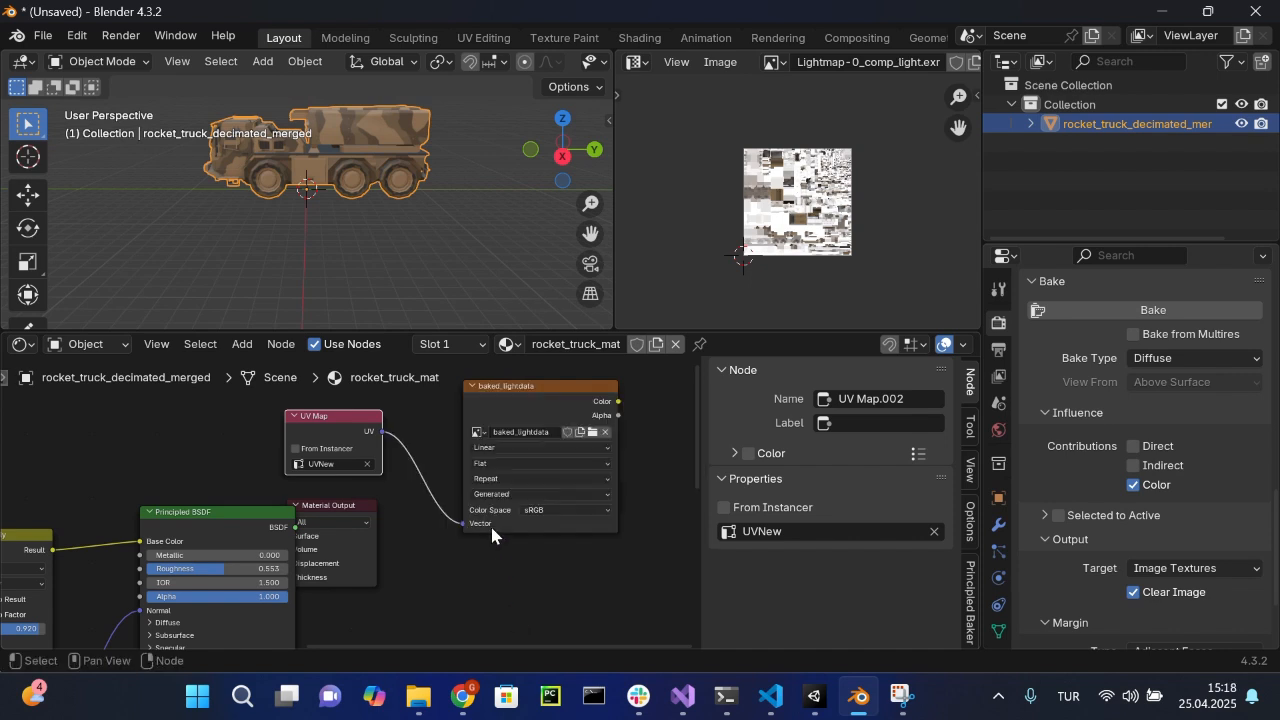
Step: Bake the truck's diffuse color with the baked_lightdata image node as the active target
{"action": "left_click", "coordinate": [502, 395]}
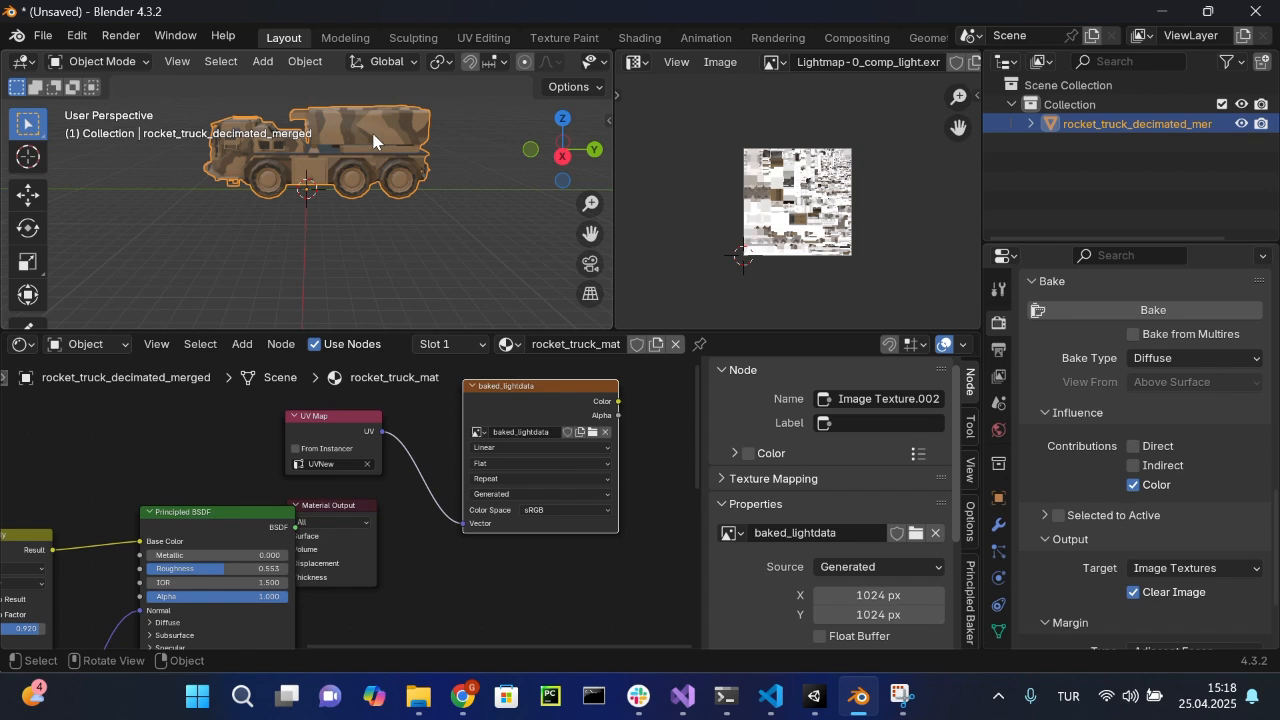
{"action": "left_click", "coordinate": [1131, 317]}
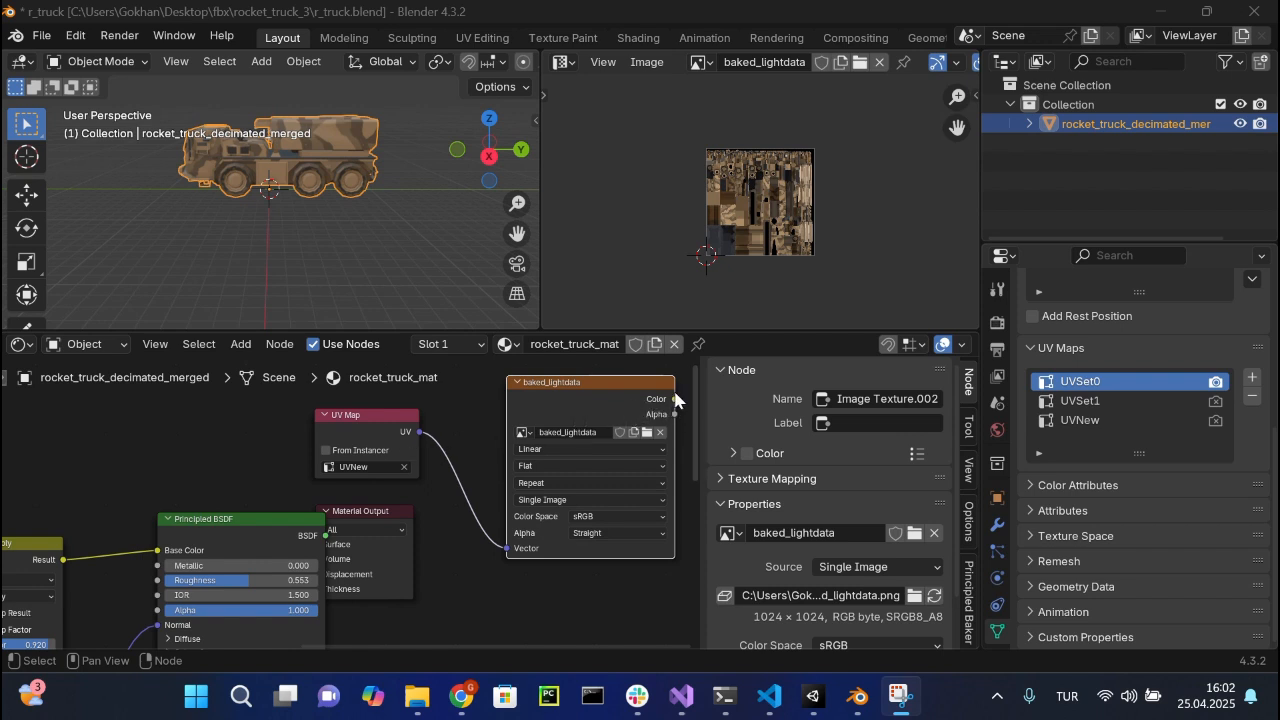
Step: Connect the baked_lightdata texture's Color to the Principled BSDF Base Color and inspect the truck from several sides
{"action": "left_click_drag", "start_coordinate": [675, 400], "coordinate": [157, 551]}
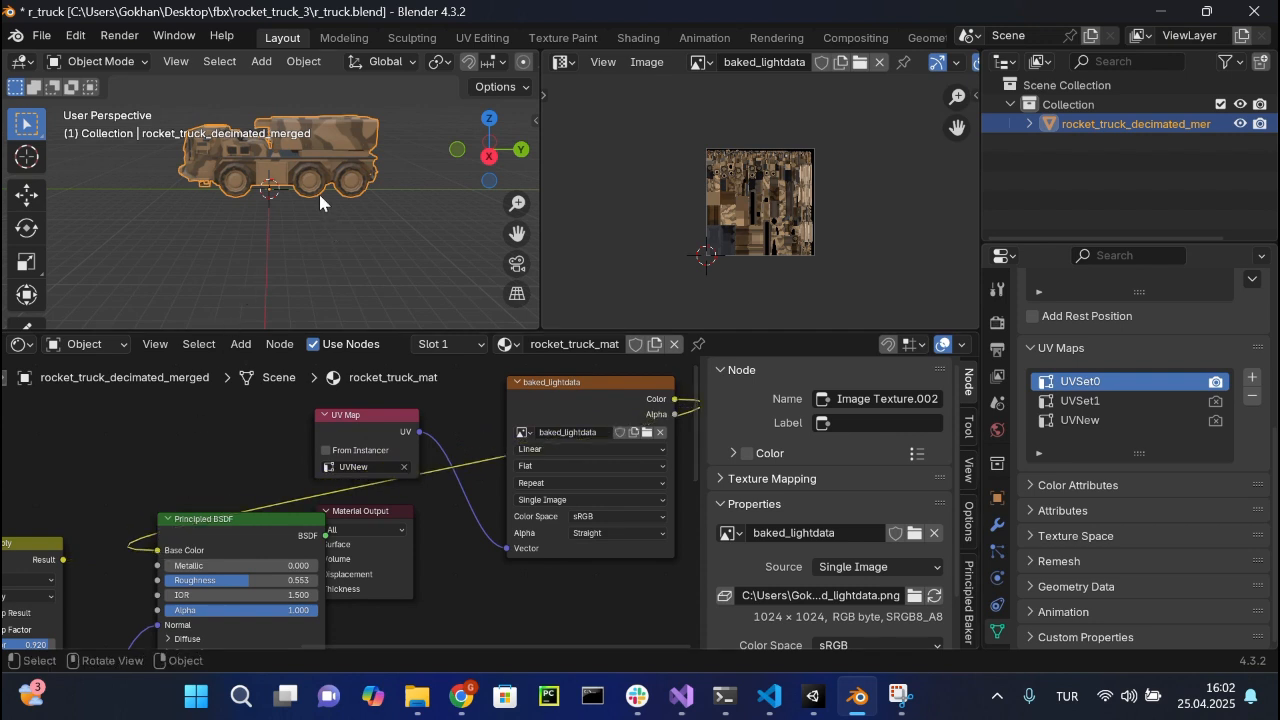
{"action": "scroll", "coordinate": [320, 199], "scroll_direction": "up", "scroll_amount": 3}
{"action": "scroll", "coordinate": [320, 201], "scroll_direction": "down", "scroll_amount": 2}
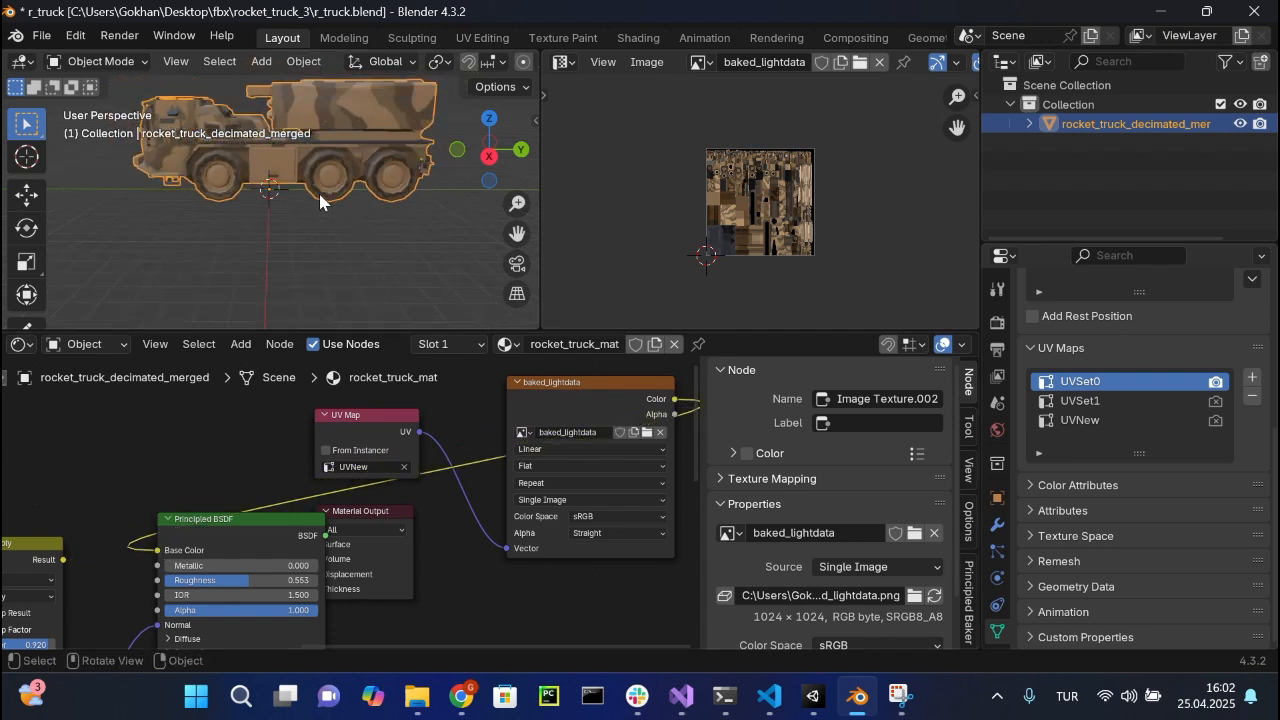
{"action": "mouse_move", "coordinate": [322, 230]}
{"action": "middle_mouse_down"}
{"action": "mouse_move", "coordinate": [332, 296]}
{"action": "mouse_move", "coordinate": [346, 258]}
{"action": "mouse_move", "coordinate": [383, 258]}
{"action": "mouse_move", "coordinate": [335, 243]}
{"action": "middle_mouse_up"}
{"action": "middle_click_drag", "start_coordinate": [207, 248], "coordinate": [412, 226]}
{"action": "middle_click_drag", "start_coordinate": [220, 219], "coordinate": [438, 218]}
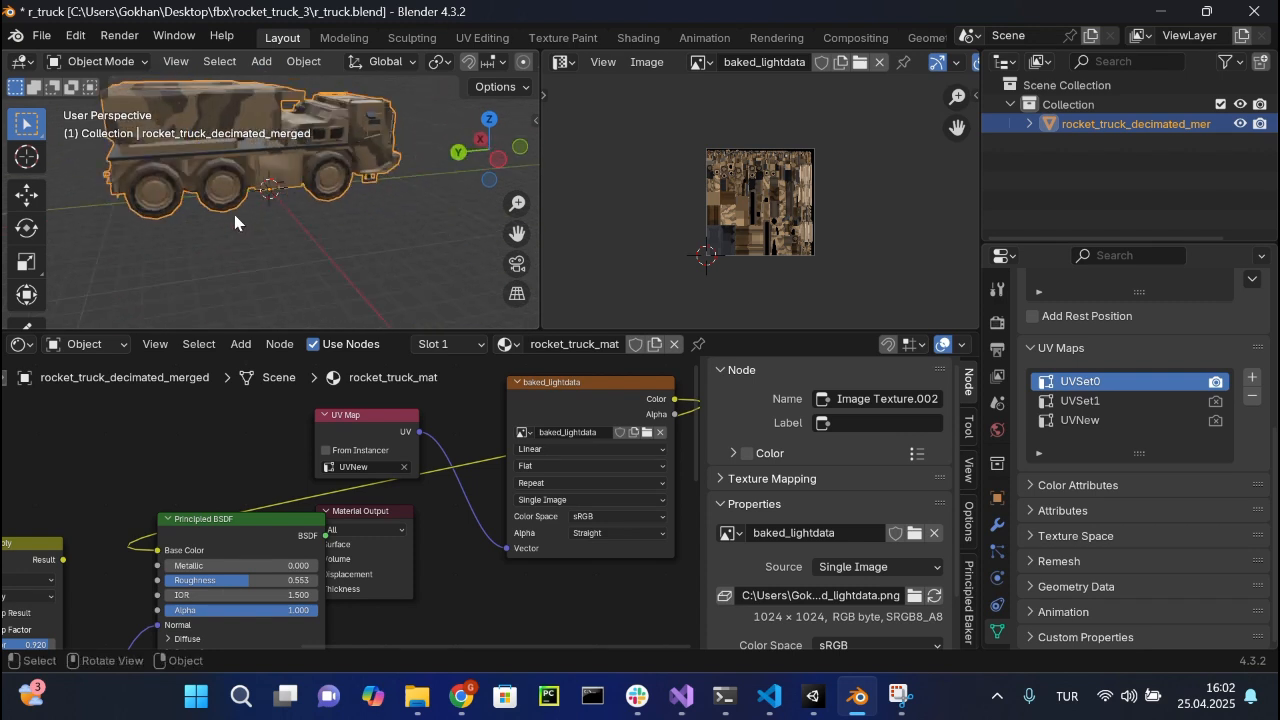
{"action": "middle_click_drag", "start_coordinate": [185, 226], "coordinate": [220, 244]}
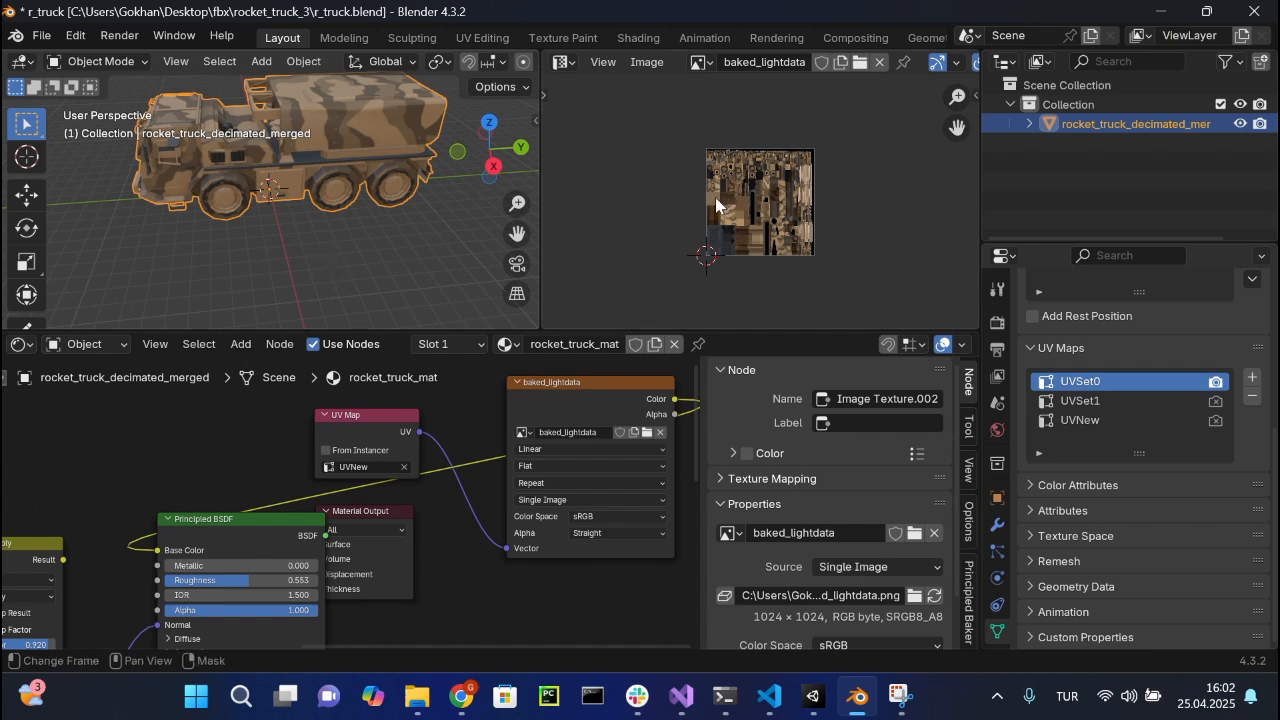
Step: Switch to Unity and select the r_truck model in the scene to examine its material settings
{"action": "left_click", "coordinate": [813, 700]}
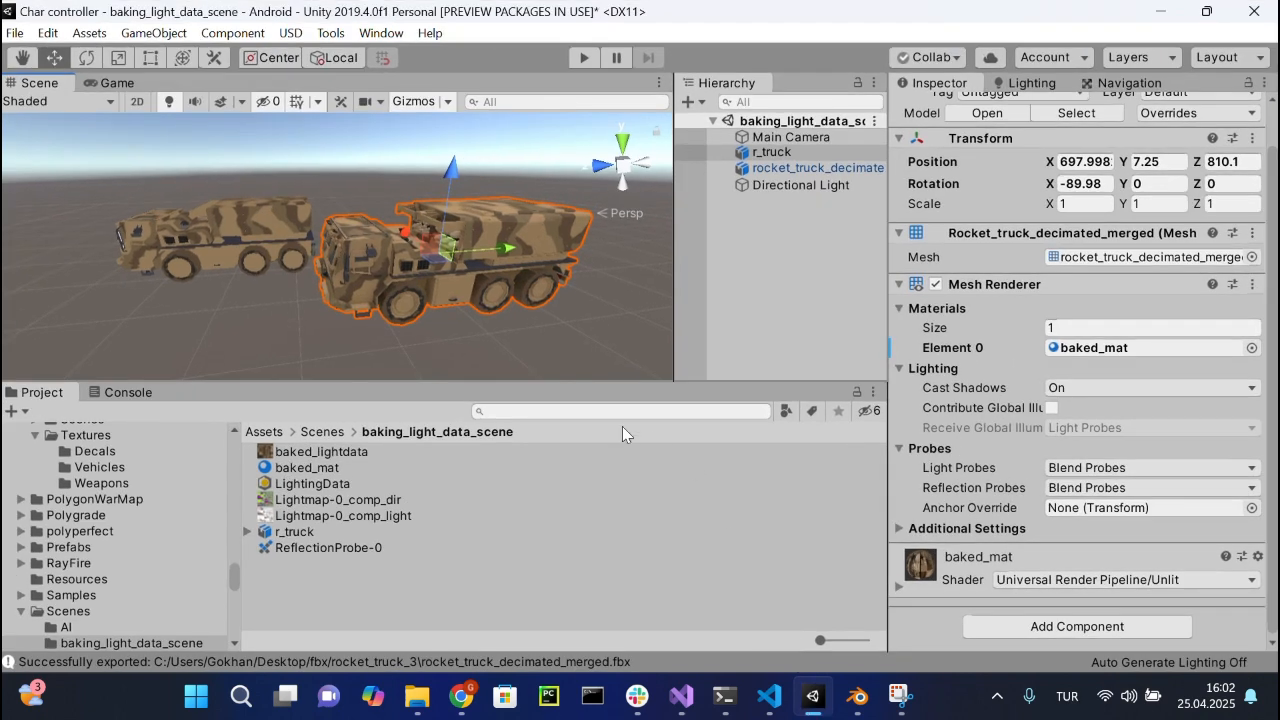
{"action": "left_click", "coordinate": [418, 600]}
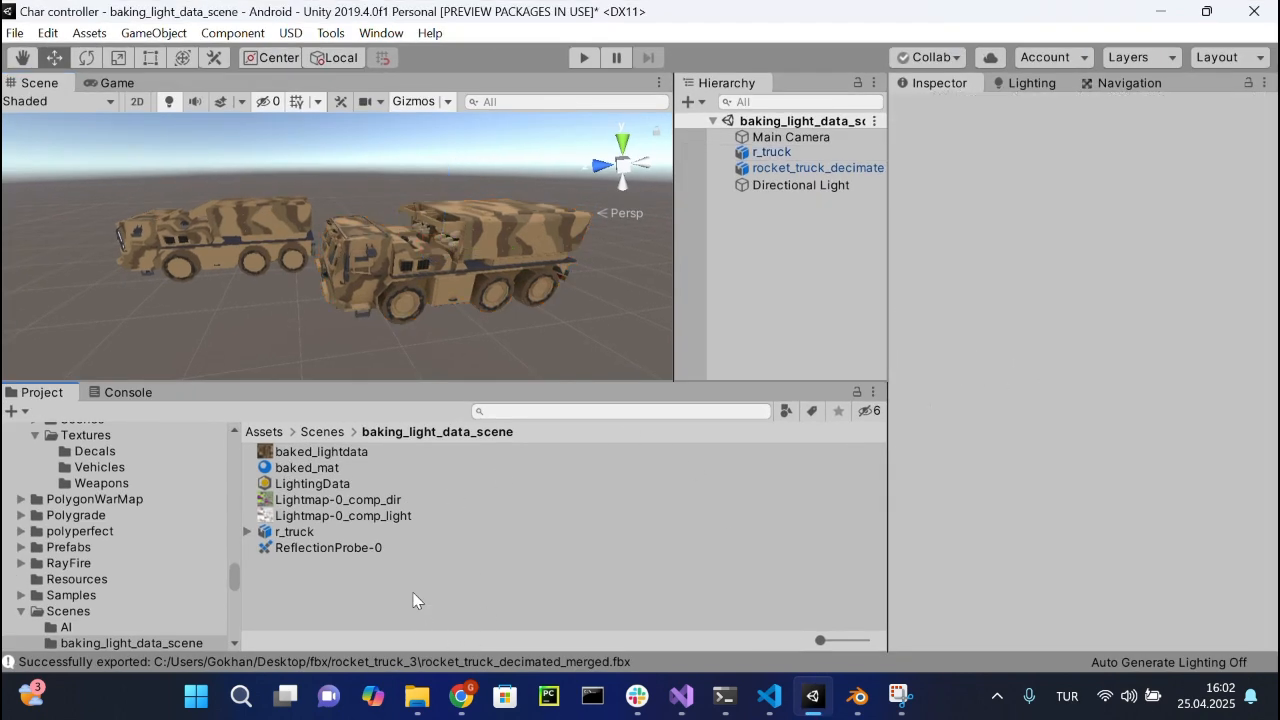
{"action": "left_click", "coordinate": [454, 287]}
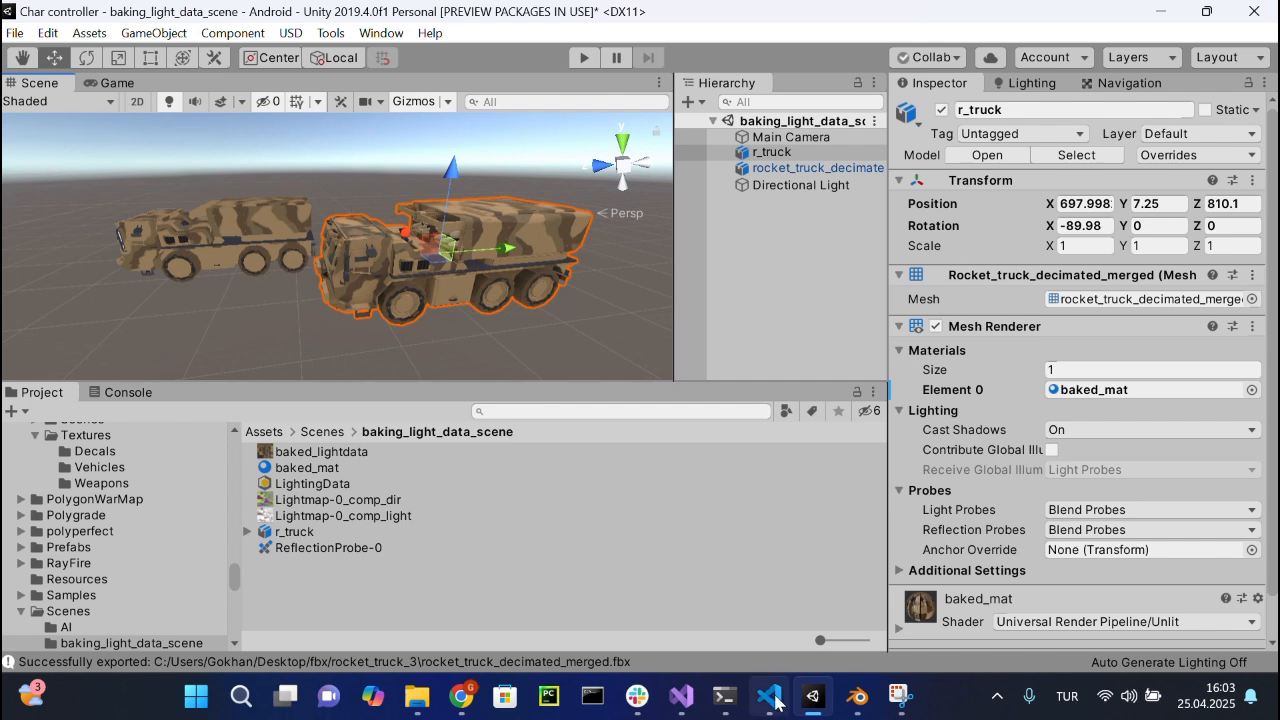
{"action": "mouse_move", "coordinate": [859, 712]}
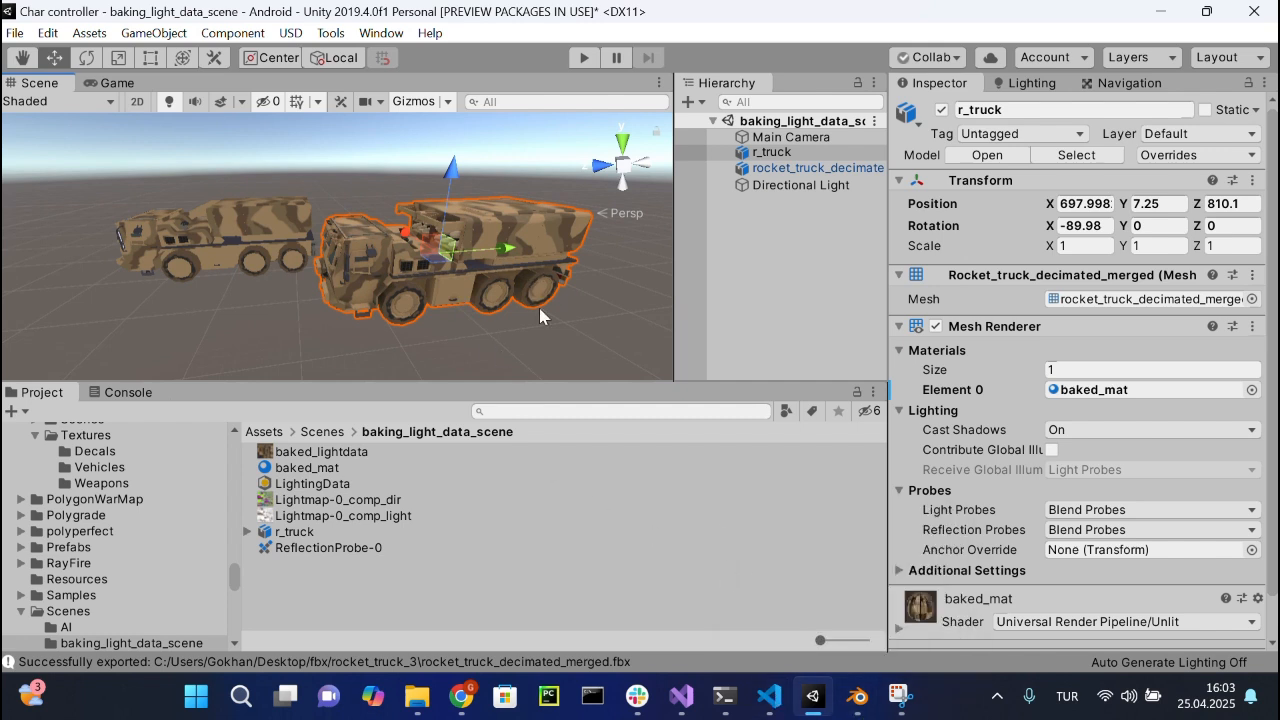
Step: Switch to Blender and export the selected truck mesh as r_truck.fbx in rocket_truck_3, with Apply Scalings set to FBX Units Scale
{"action": "left_click", "coordinate": [857, 697]}
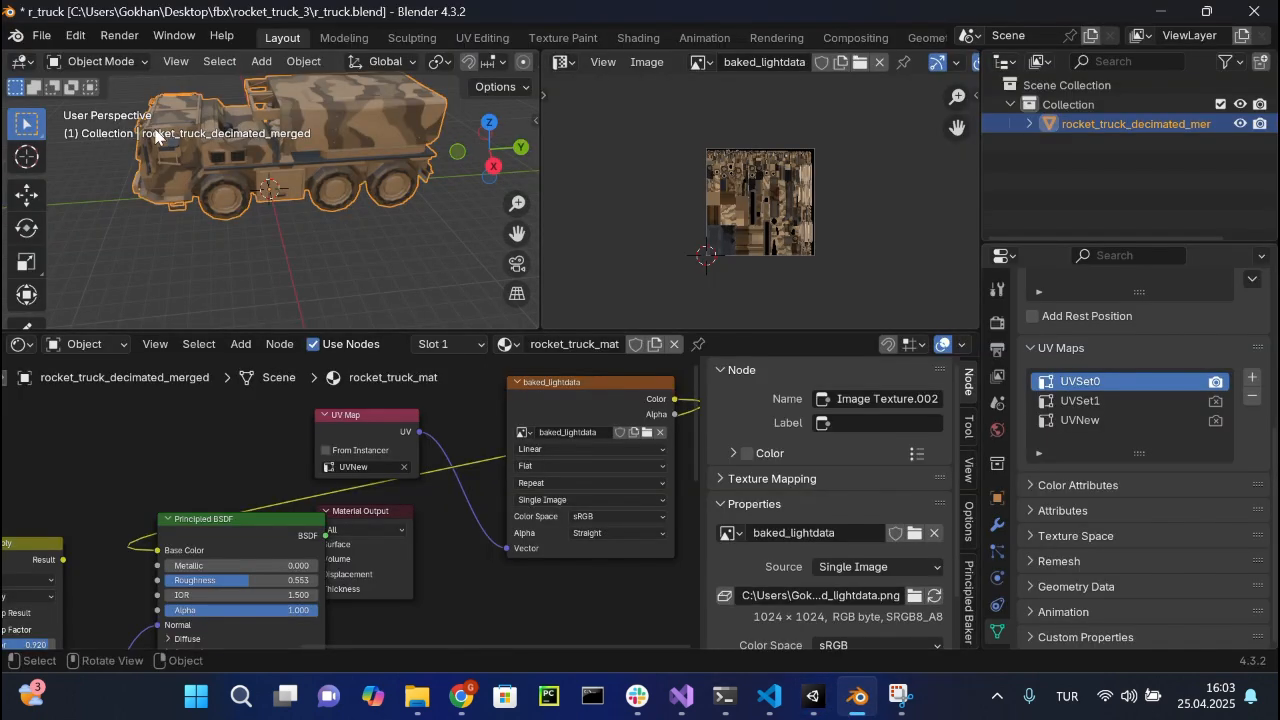
{"action": "left_click", "coordinate": [41, 35]}
{"action": "left_click", "coordinate": [41, 35]}
{"action": "mouse_move", "coordinate": [100, 329]}
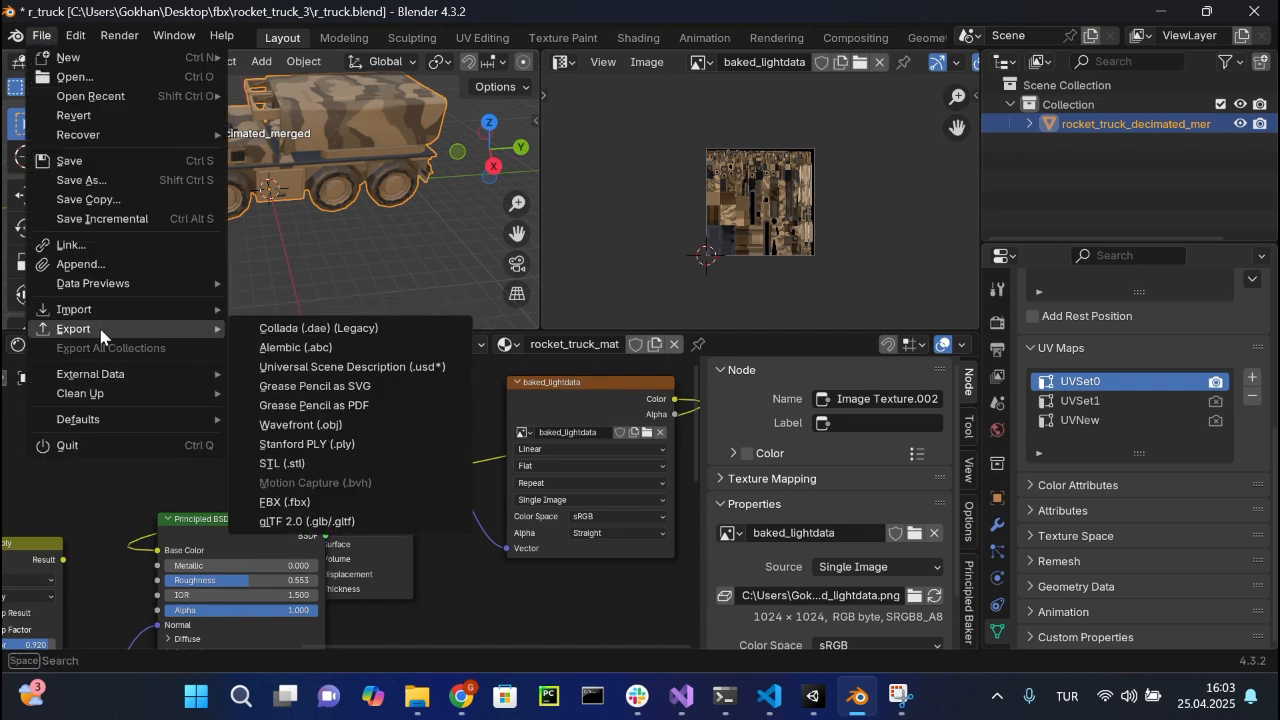
{"action": "left_click", "coordinate": [300, 502]}
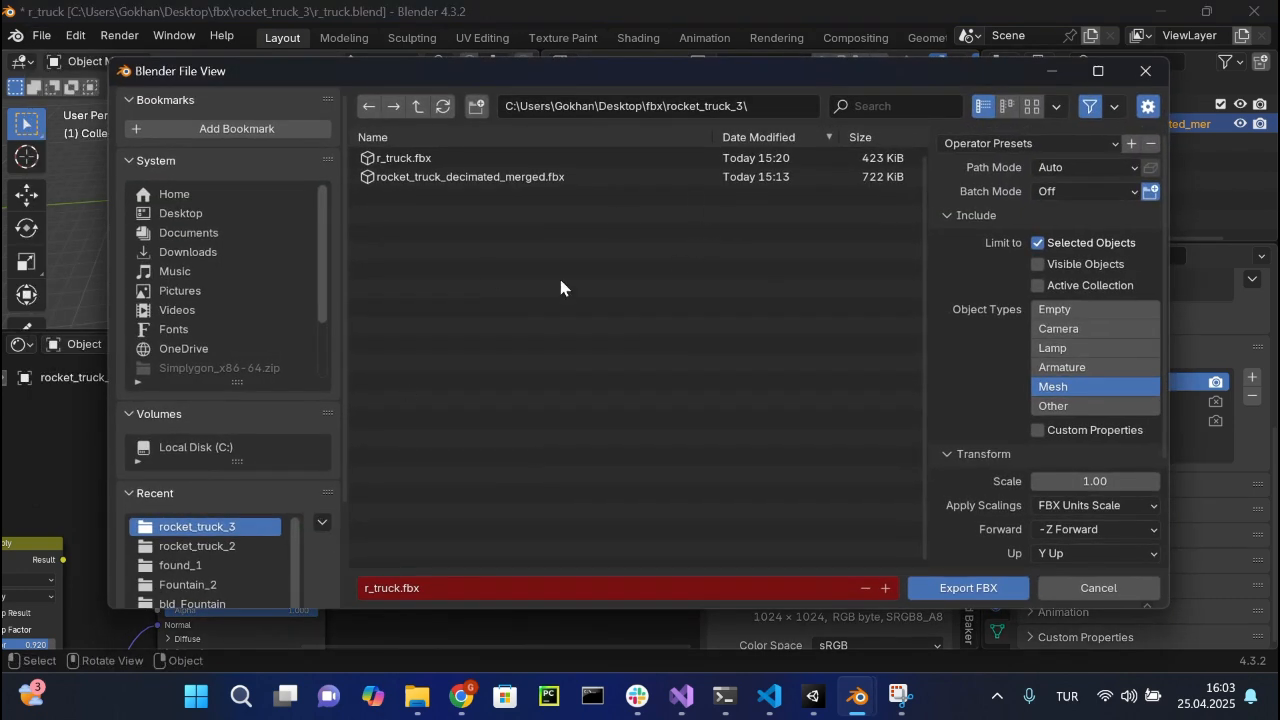
{"action": "left_click", "coordinate": [414, 161]}
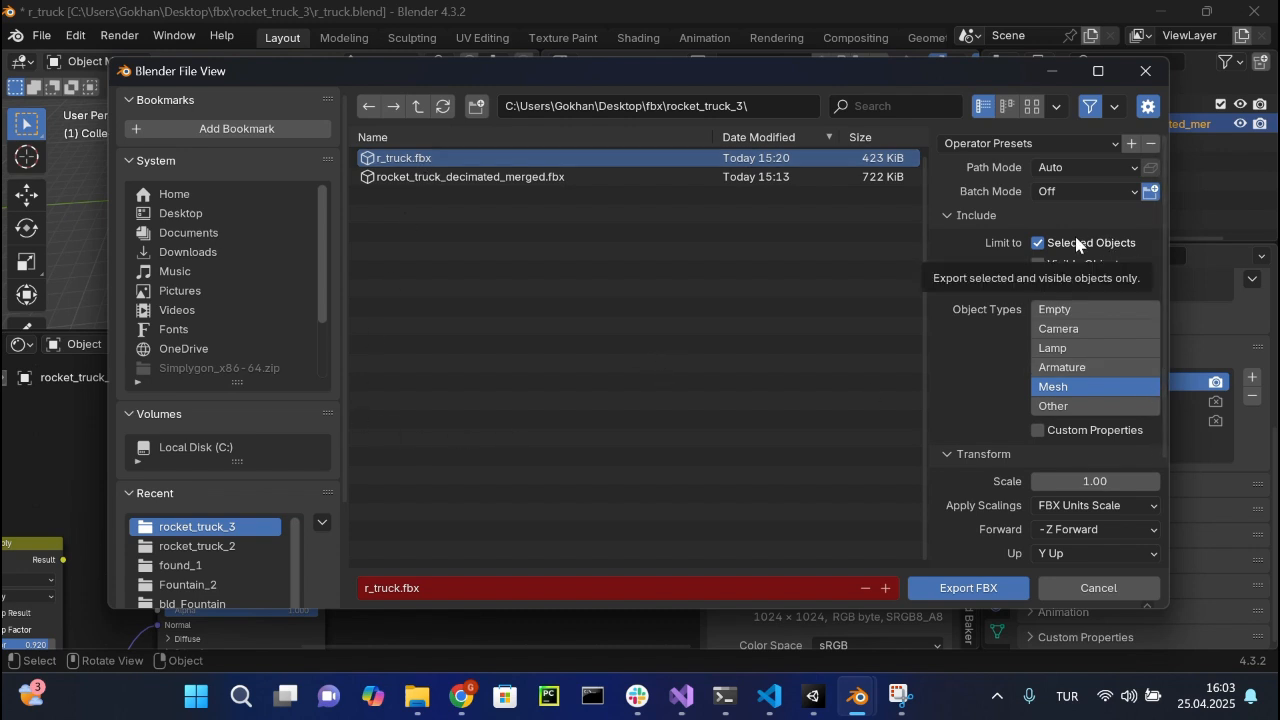
{"action": "left_click", "coordinate": [1082, 507]}
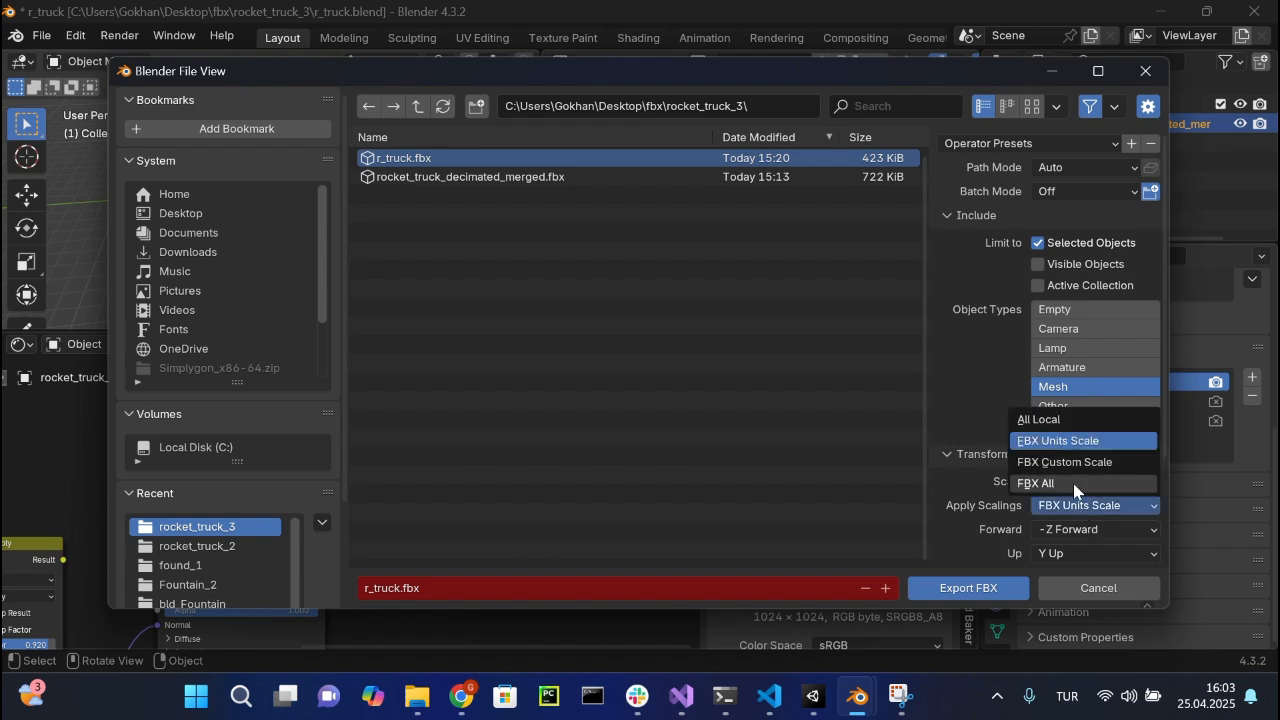
{"action": "left_click", "coordinate": [1085, 443]}
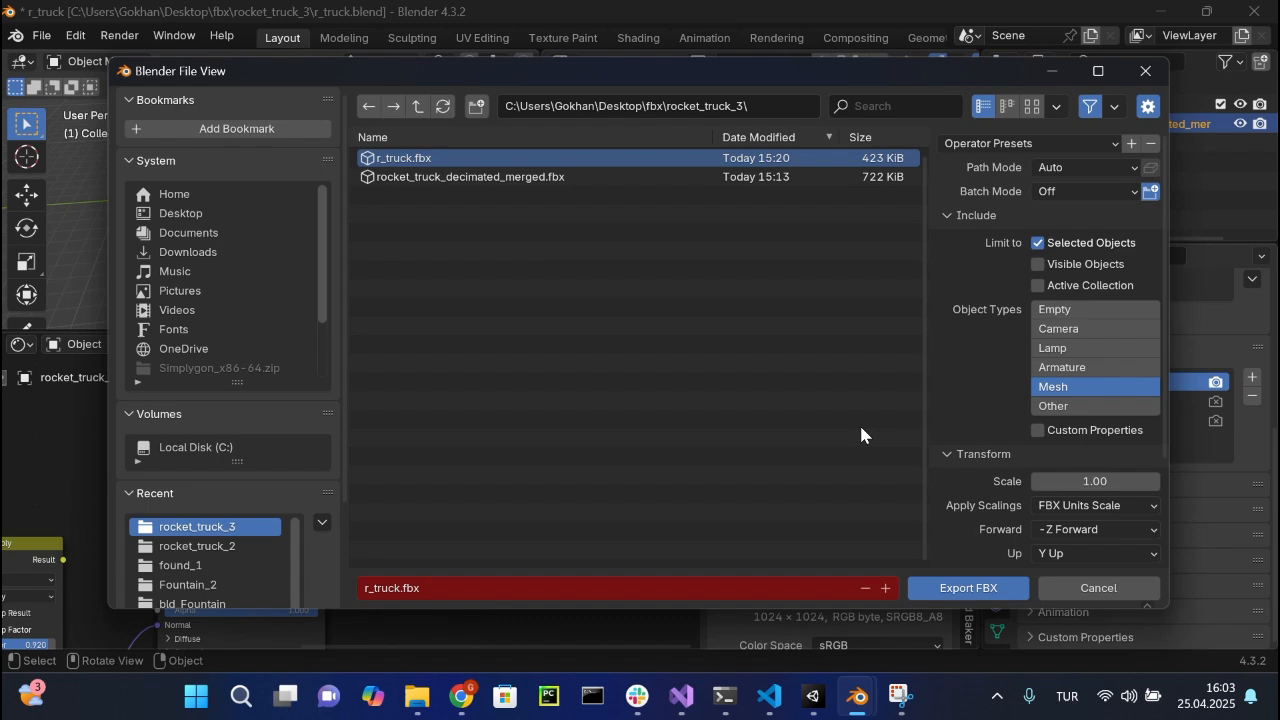
{"action": "left_click", "coordinate": [955, 597]}
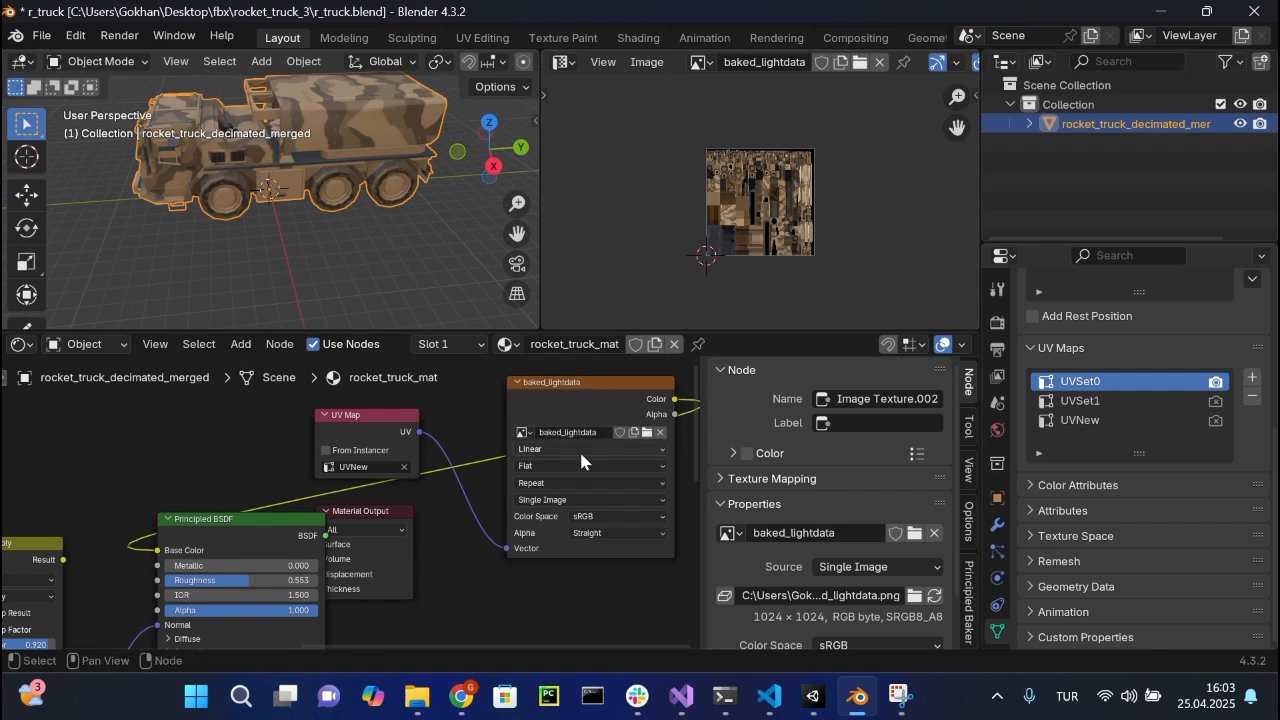
Step: Switch back to Unity to view r_truck in the scene
{"action": "left_click", "coordinate": [812, 697]}
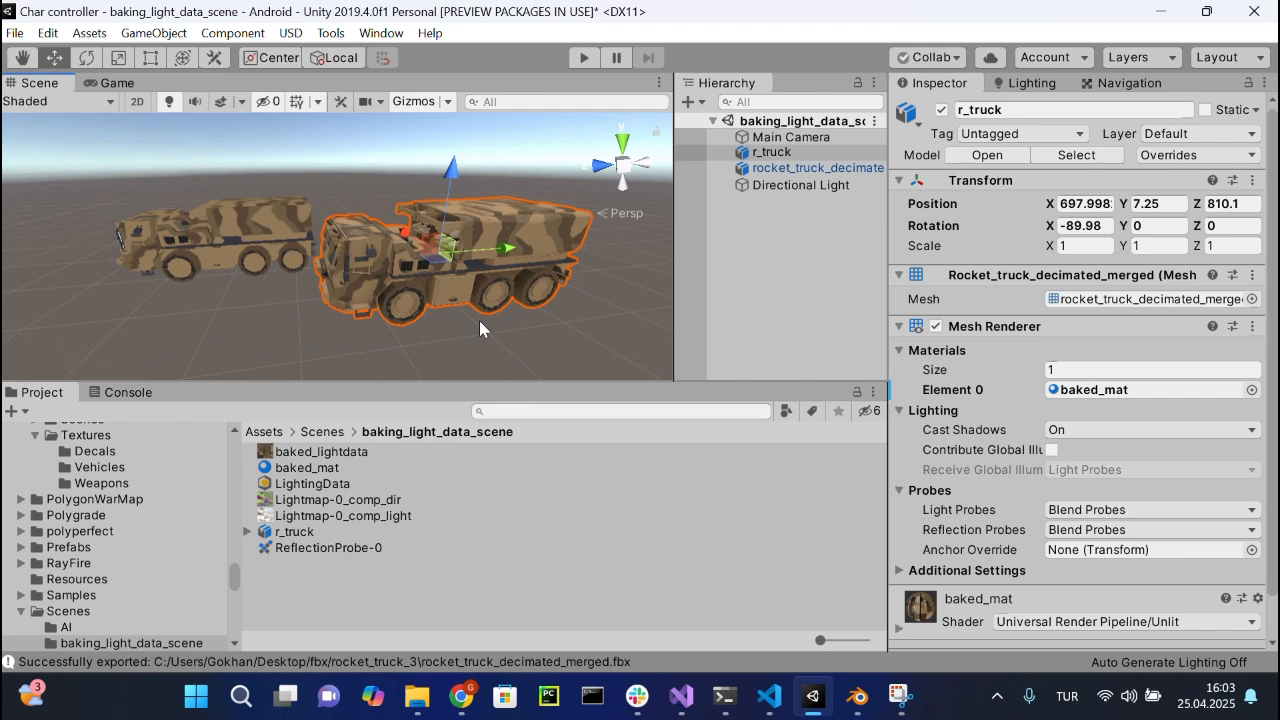
Step: Delete r_truck from the scene and place the r_truck model from baking_light_data_scene beside the original truck again
{"action": "left_click", "coordinate": [300, 533]}
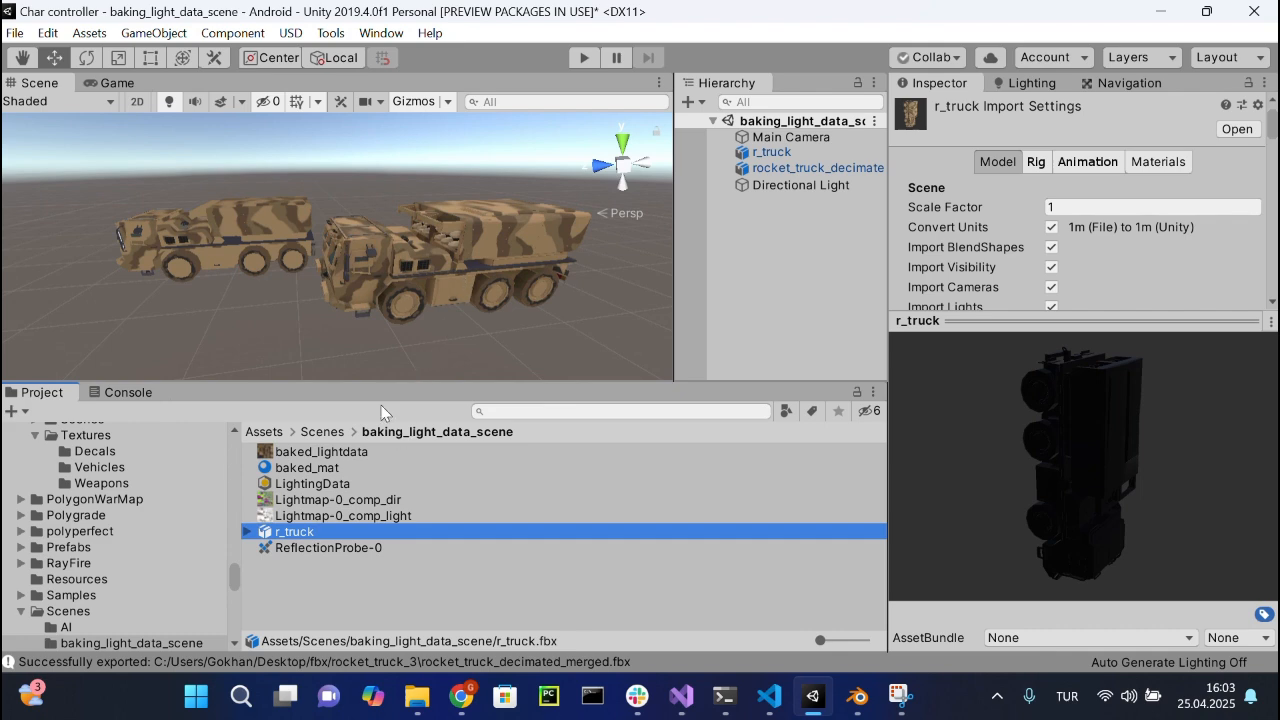
{"action": "left_click", "coordinate": [462, 245]}
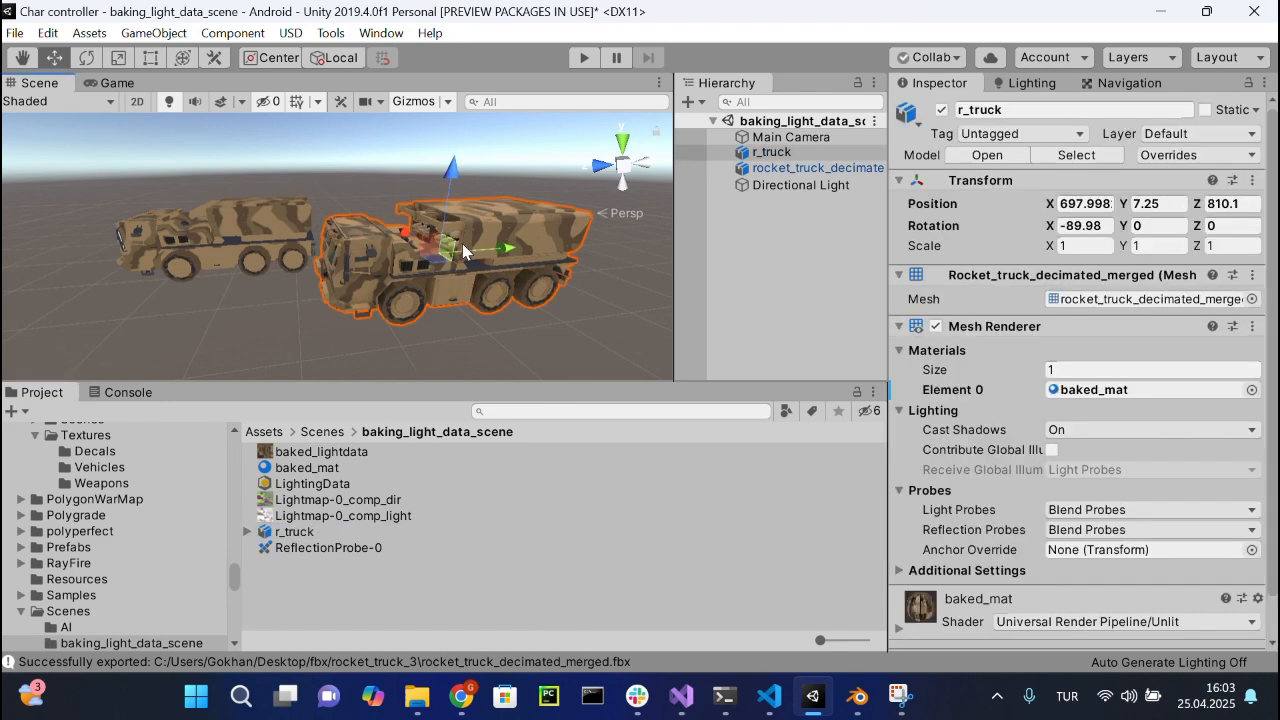
{"action": "key", "text": "Delete"}
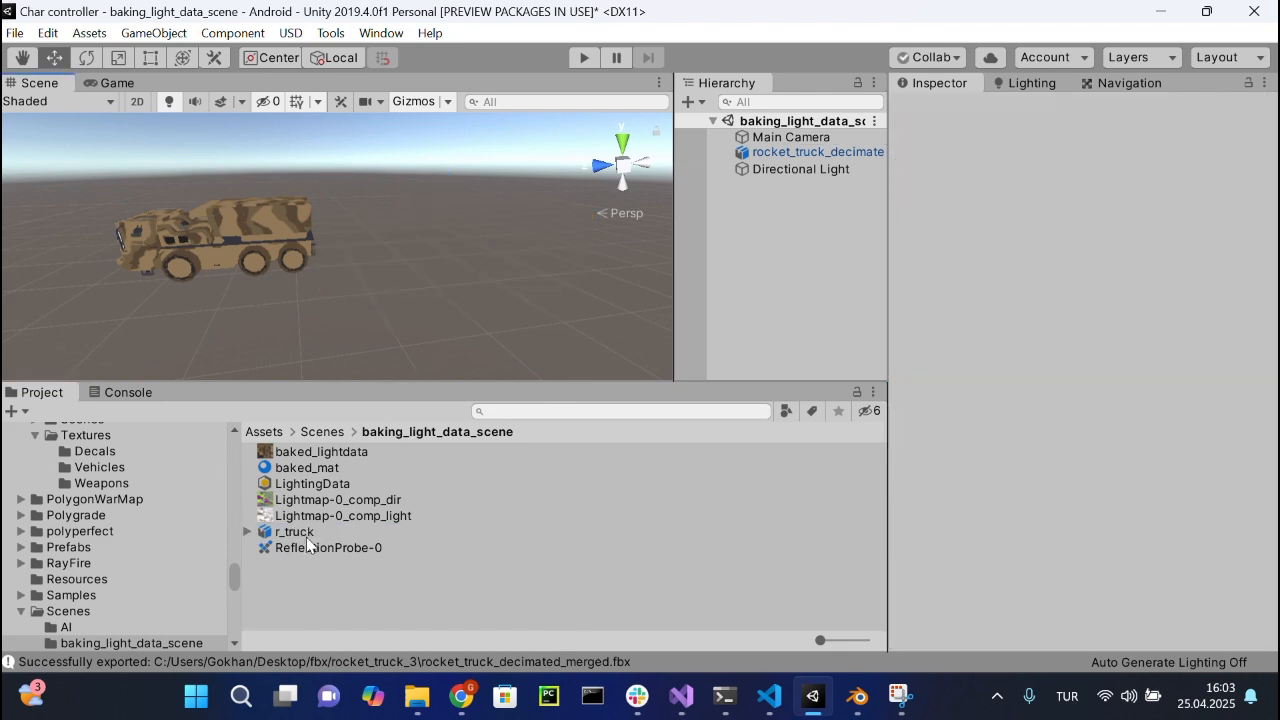
{"action": "left_click_drag", "start_coordinate": [305, 535], "coordinate": [436, 305]}
{"action": "scroll", "coordinate": [436, 305], "scroll_direction": "down", "scroll_amount": 5}
{"action": "left_click_drag", "start_coordinate": [527, 237], "coordinate": [541, 238]}
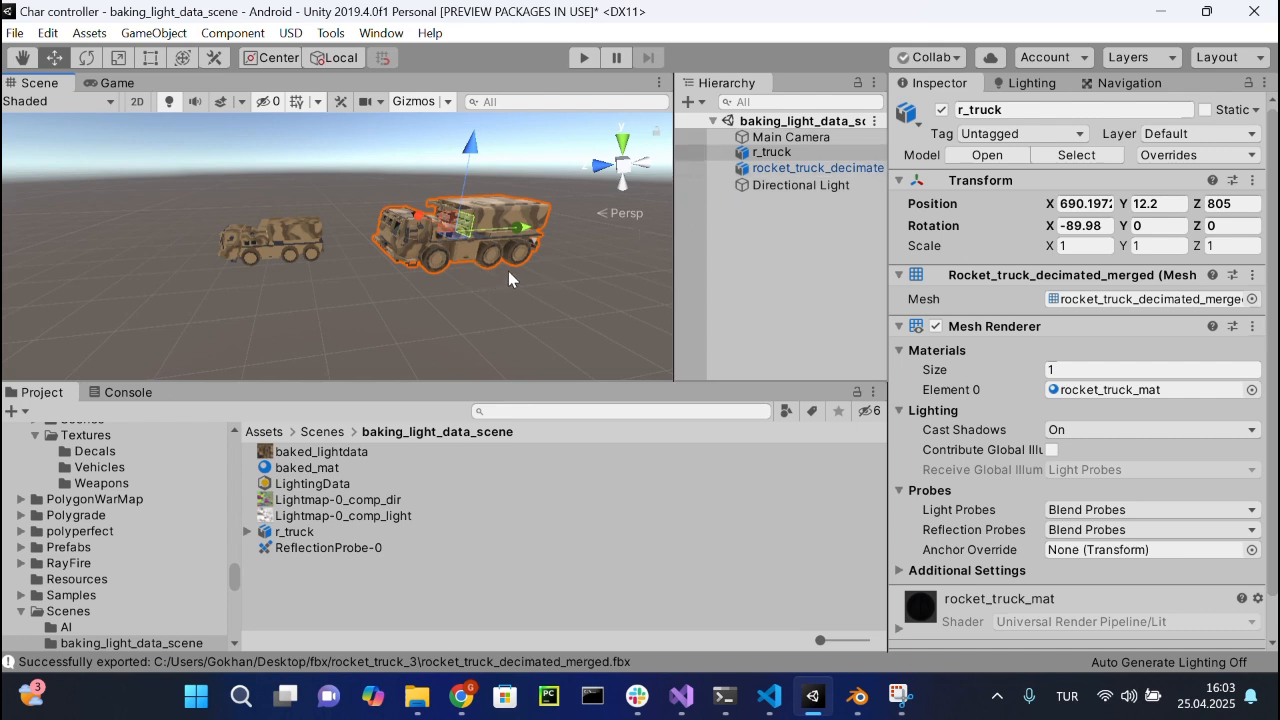
Step: Set the r_truck model's Material Creation Mode to None in its import settings and apply the change
{"action": "left_click", "coordinate": [1168, 298]}
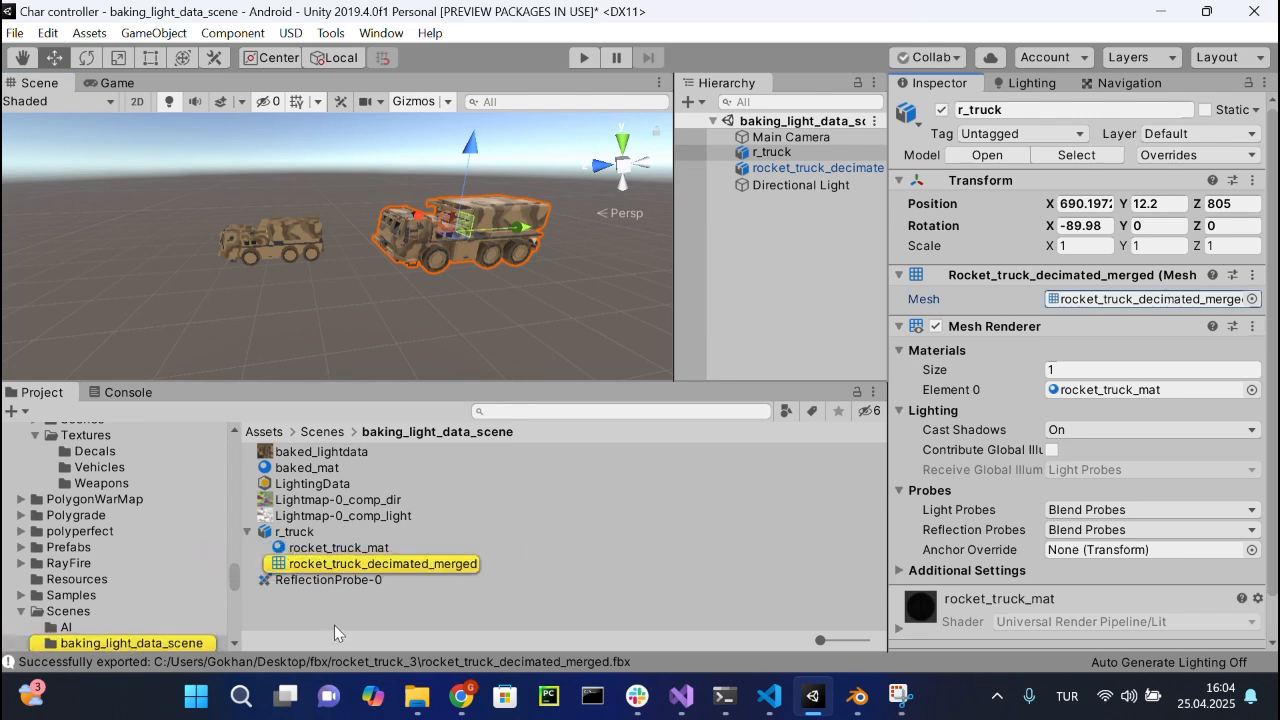
{"action": "left_click", "coordinate": [350, 530]}
{"action": "left_click", "coordinate": [1165, 162]}
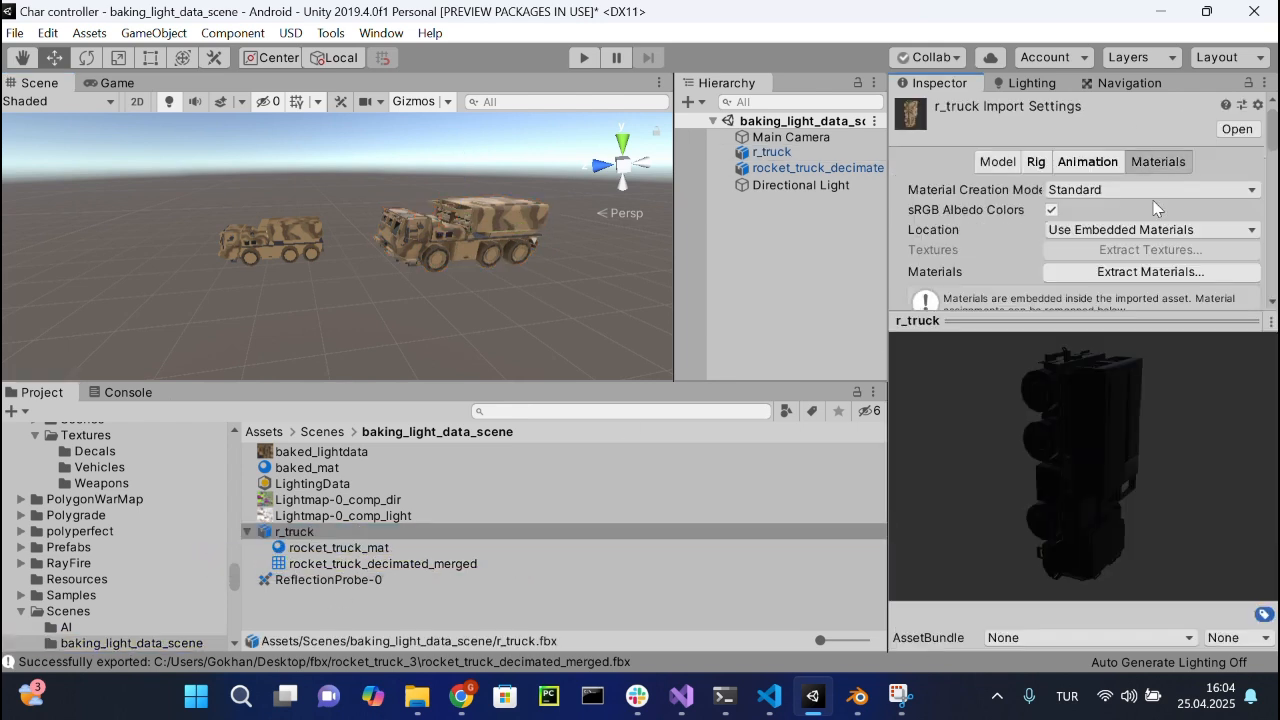
{"action": "left_click", "coordinate": [1160, 190]}
{"action": "left_click", "coordinate": [1152, 212]}
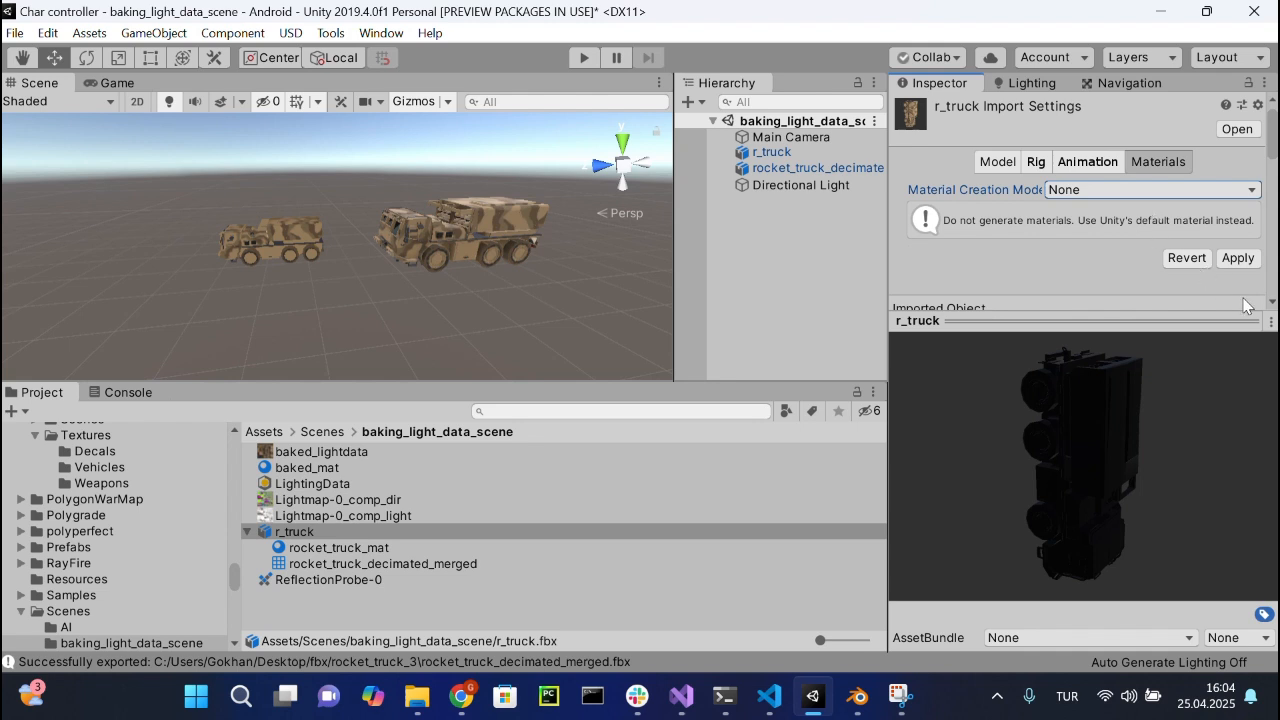
{"action": "left_click", "coordinate": [1237, 258]}
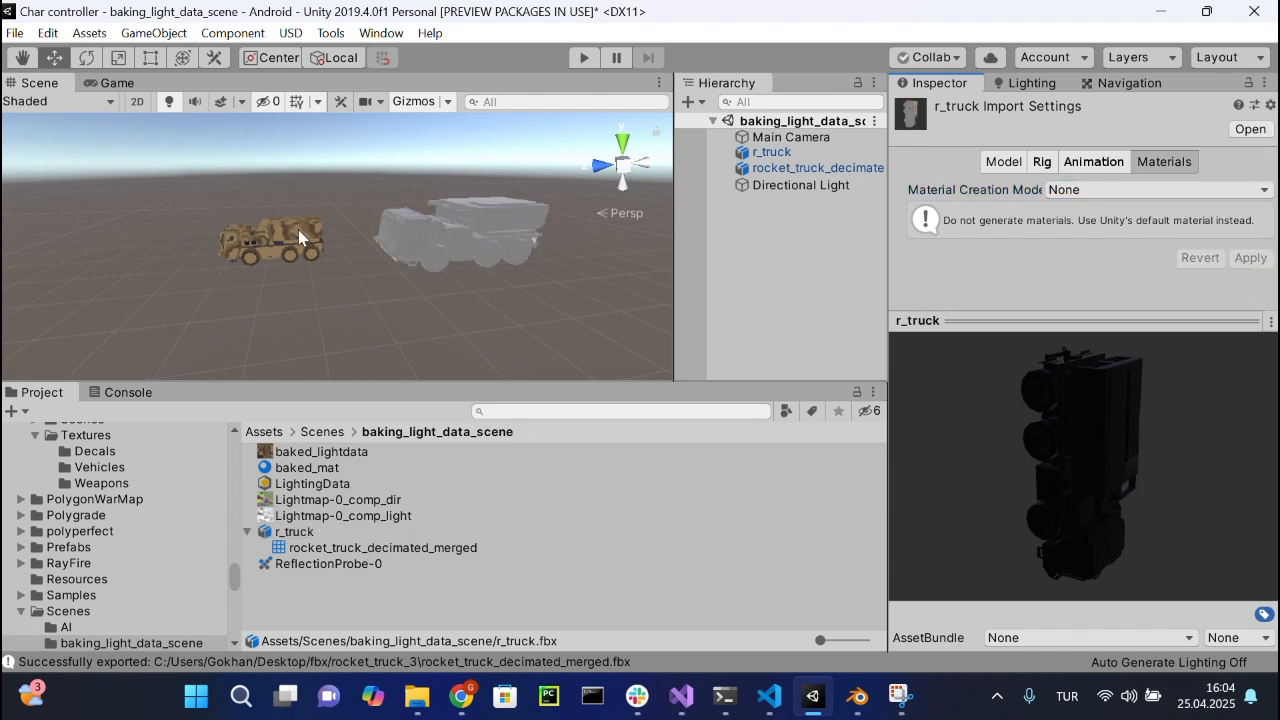
Step: Create a new material named mat_unlit_shader in the baking_light_data_scene folder
{"action": "left_click", "coordinate": [338, 472]}
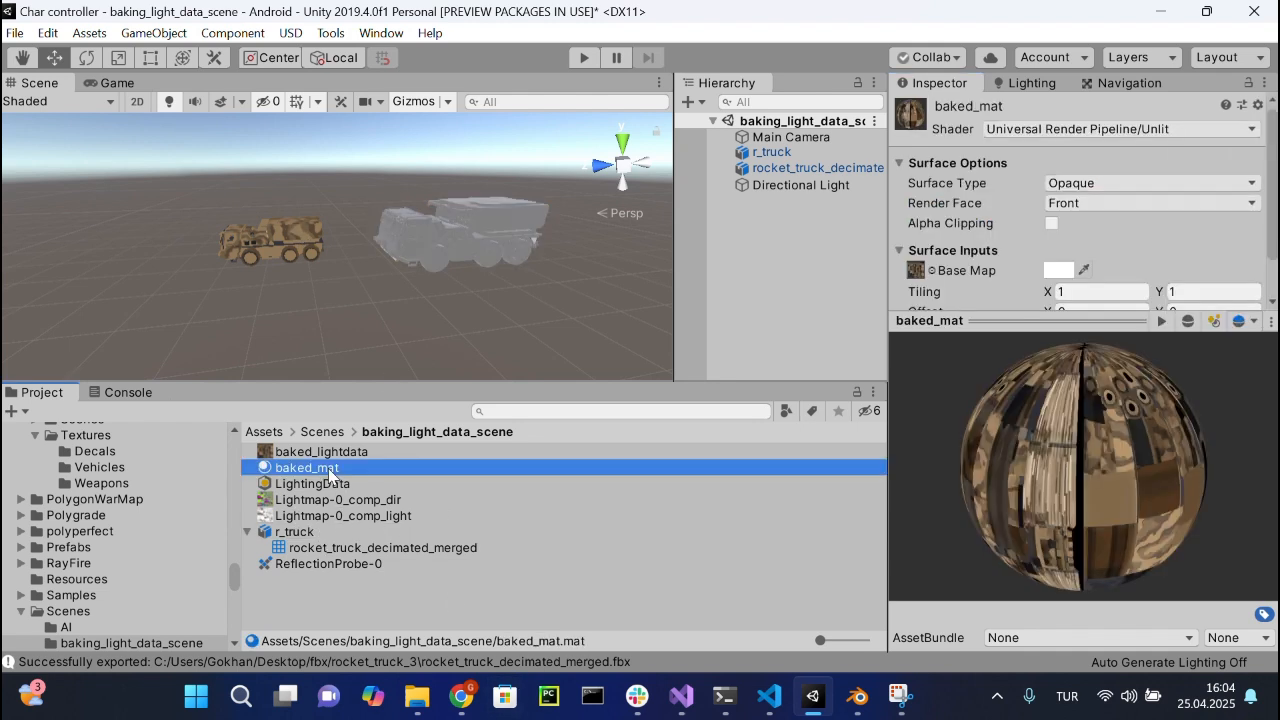
{"action": "left_click", "coordinate": [431, 597]}
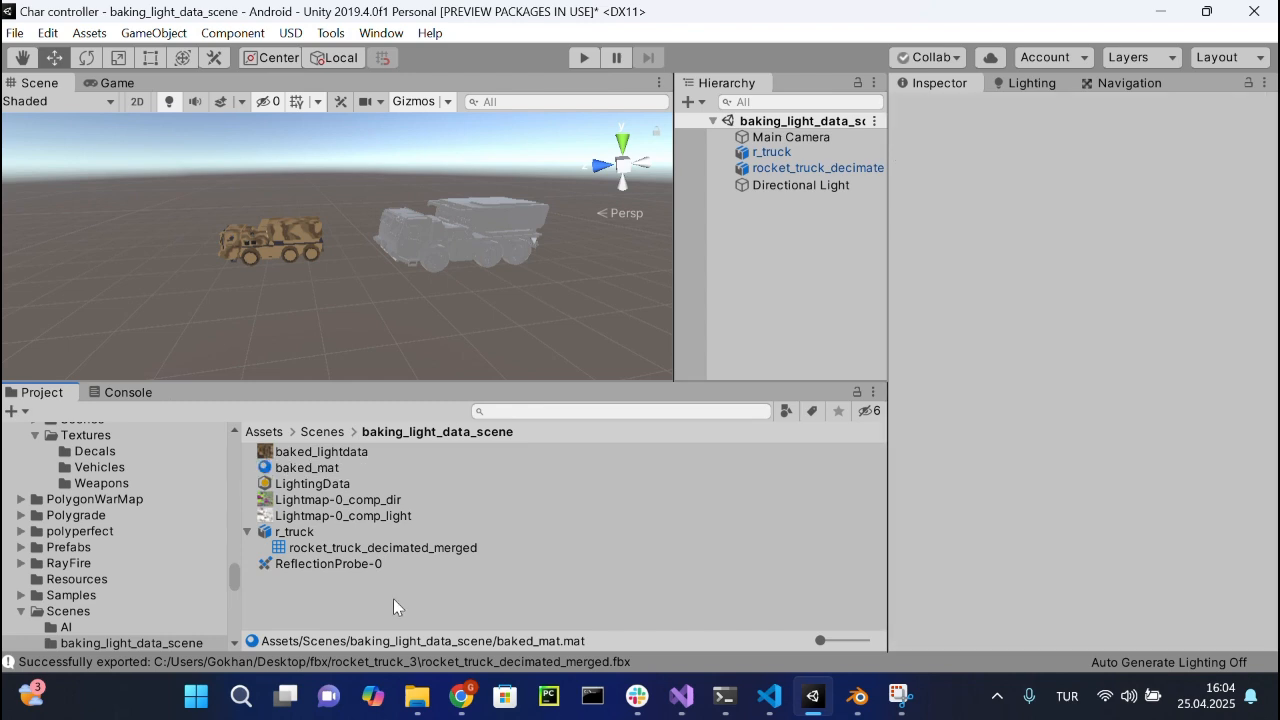
{"action": "right_click", "coordinate": [388, 607]}
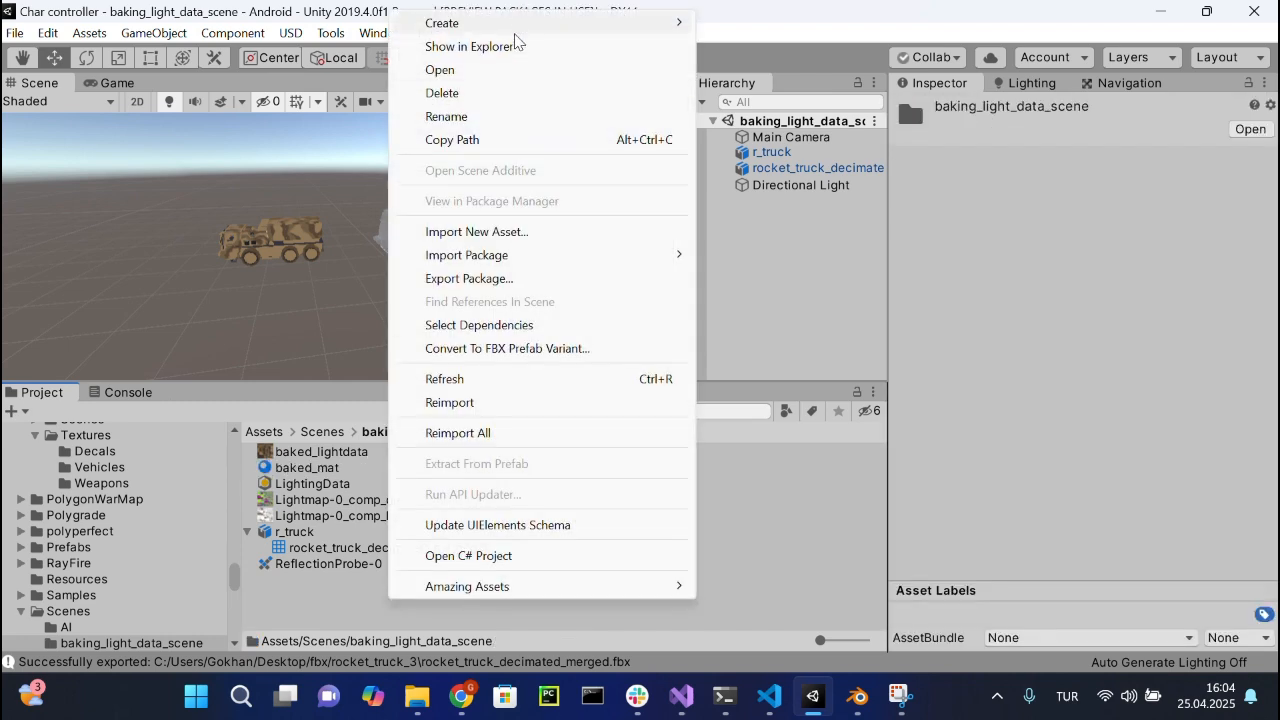
{"action": "mouse_move", "coordinate": [559, 34]}
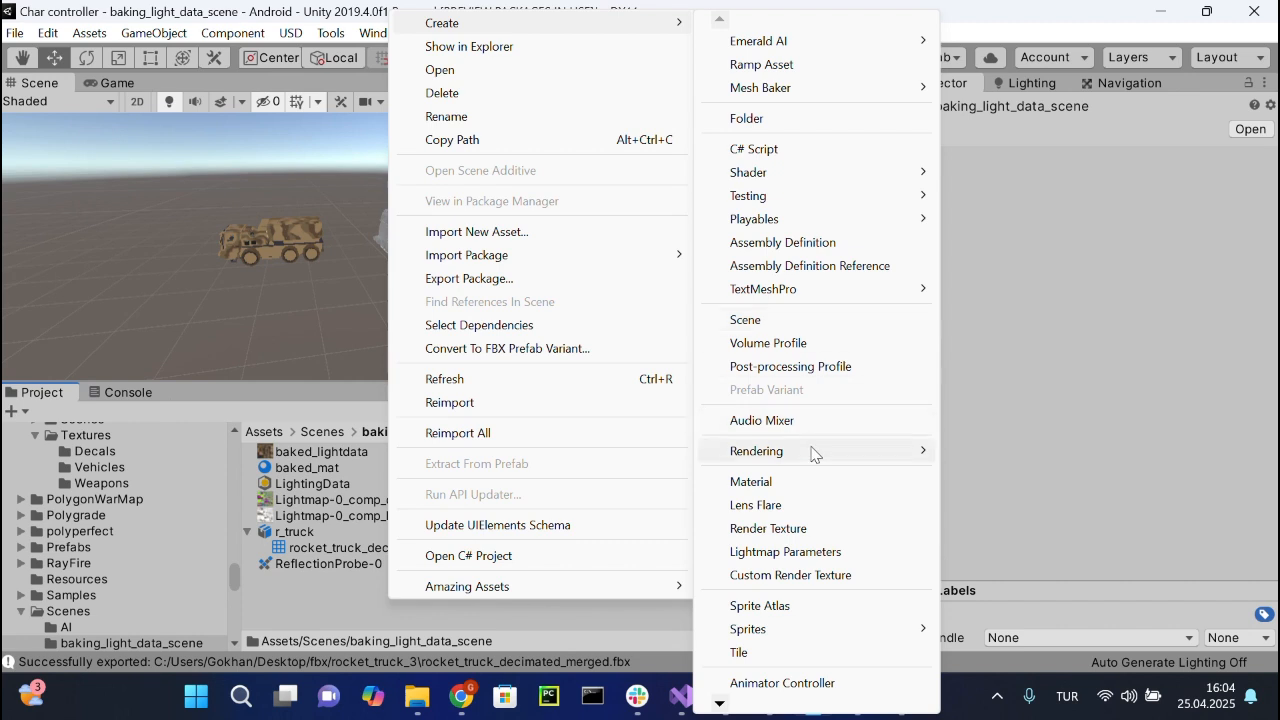
{"action": "left_click", "coordinate": [805, 481]}
{"action": "type", "text": "mat_unlit_shader"}
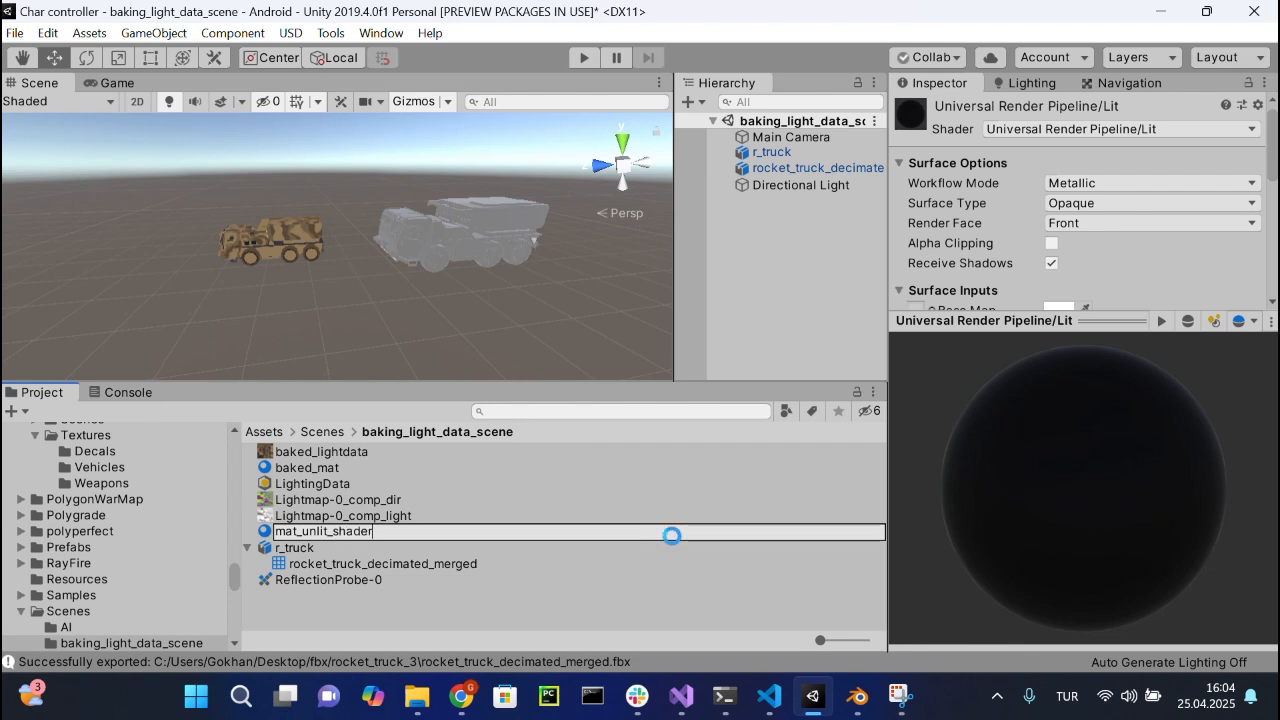
{"action": "key", "text": "Return"}
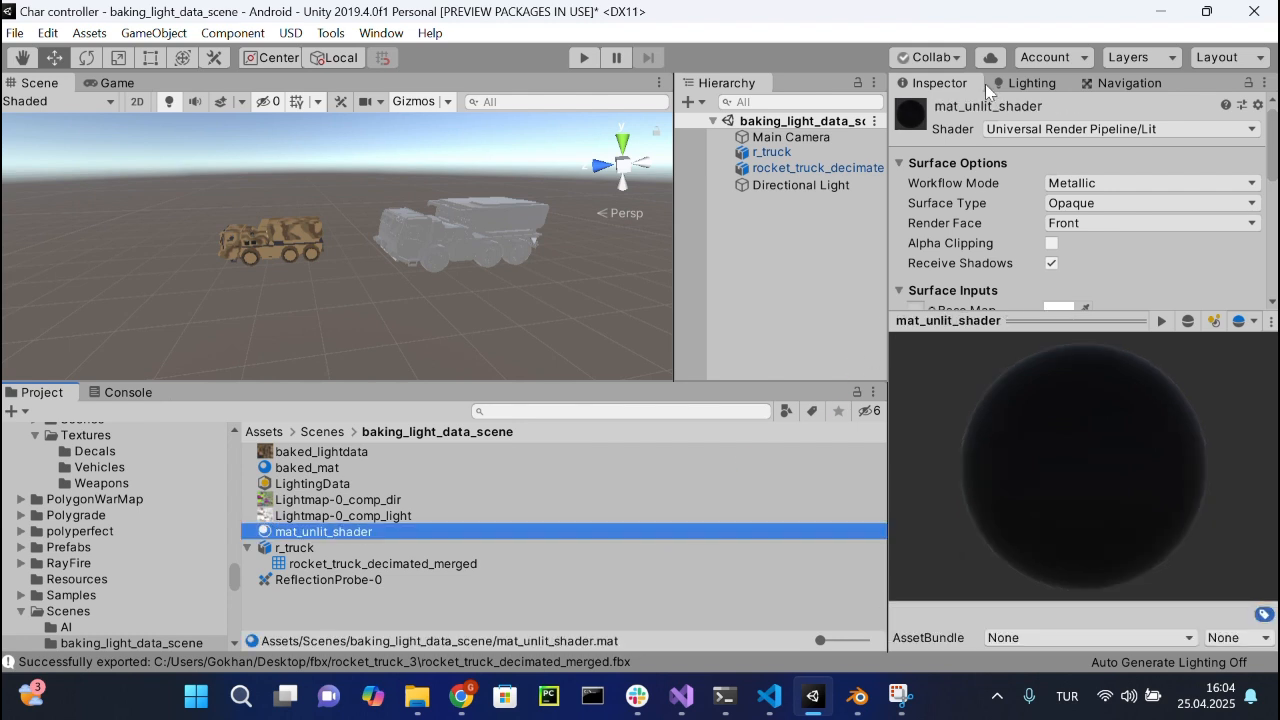
Step: Set mat_unlit_shader's shader to Universal Render Pipeline/Unlit and assign the baked_lightdata texture as its Base Map
{"action": "left_click", "coordinate": [1030, 132]}
{"action": "left_click", "coordinate": [1040, 291]}
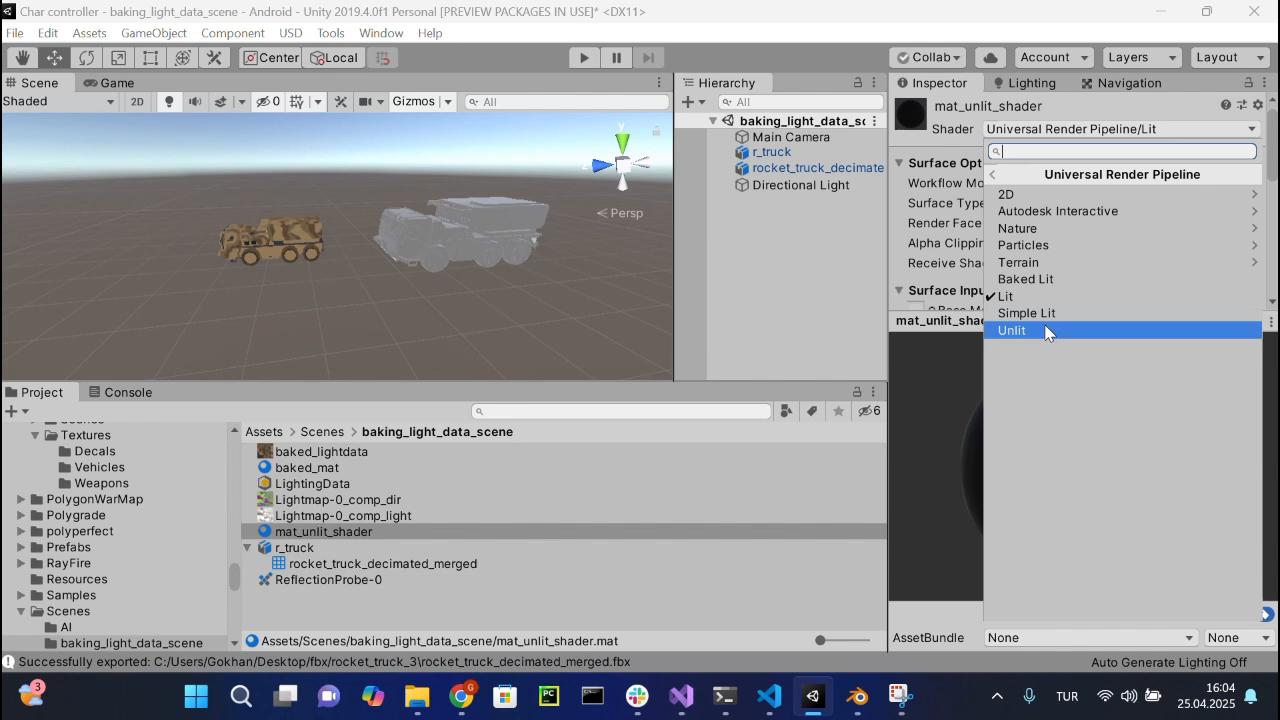
{"action": "left_click", "coordinate": [1047, 331]}
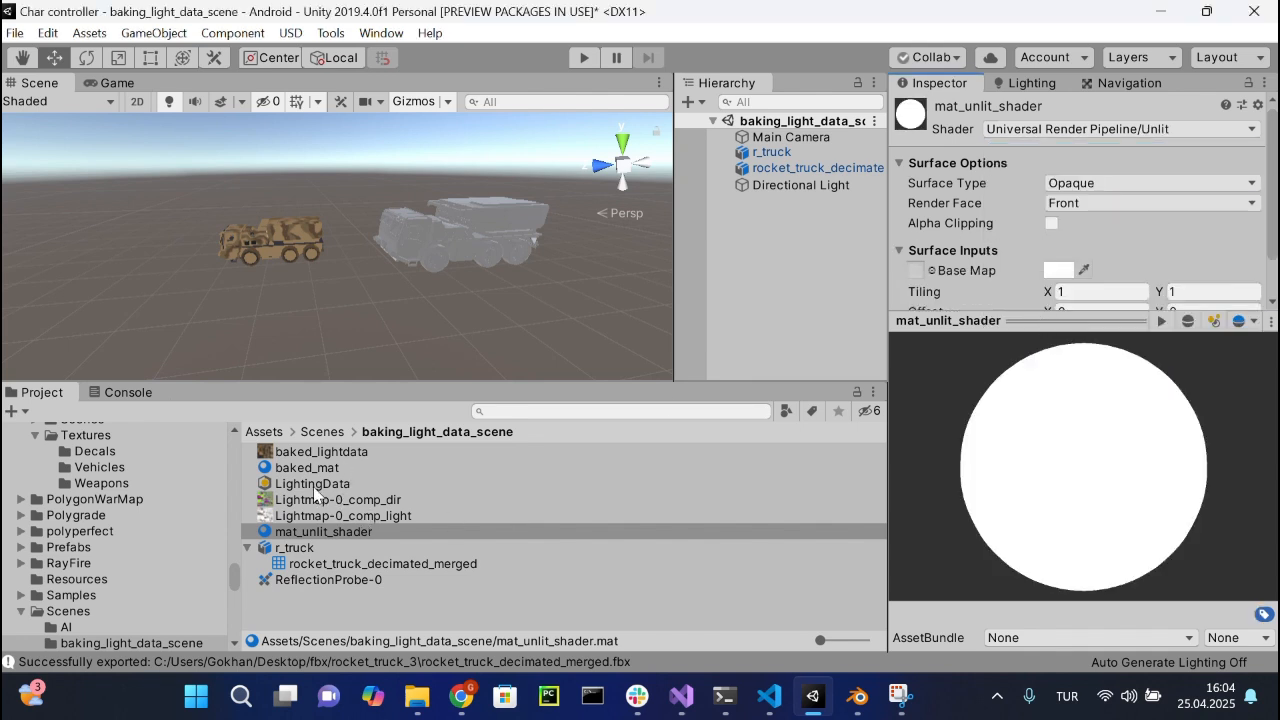
{"action": "left_click_drag", "start_coordinate": [347, 455], "coordinate": [916, 274]}
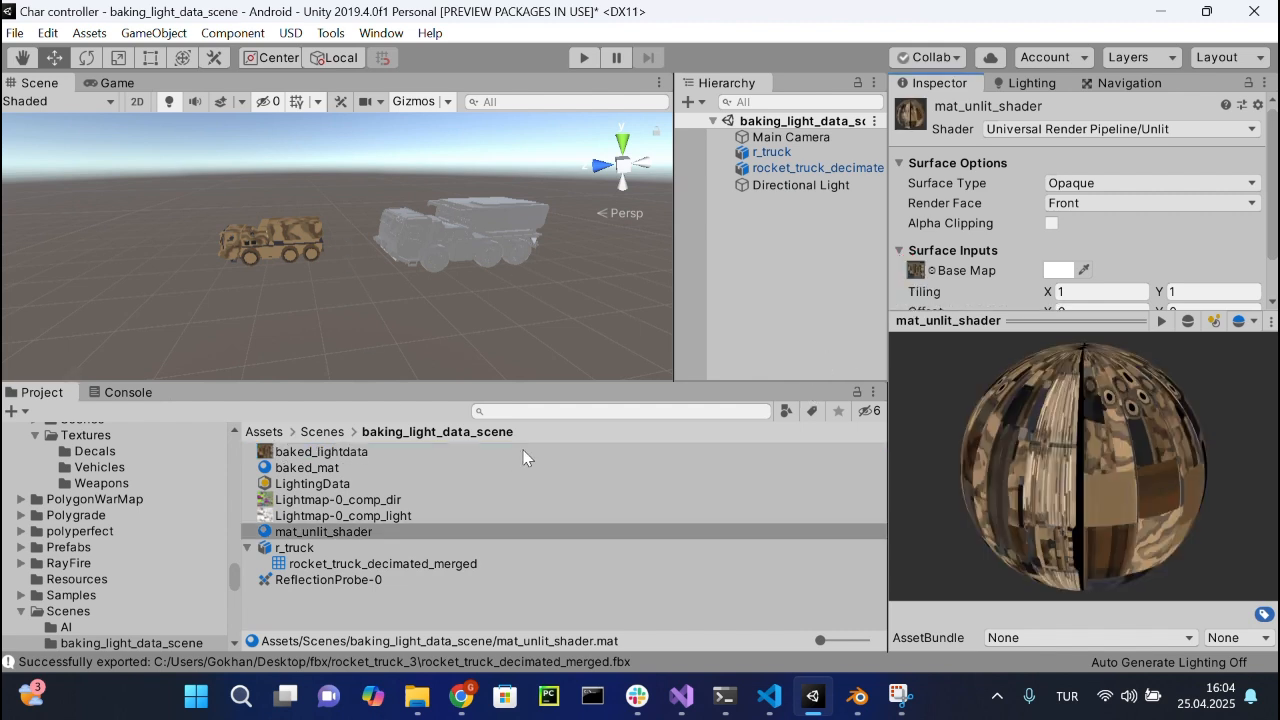
Step: Apply mat_unlit_shader to r_truck in the scene and inspect the truck's material settings and surface up close
{"action": "left_click_drag", "start_coordinate": [338, 532], "coordinate": [446, 221]}
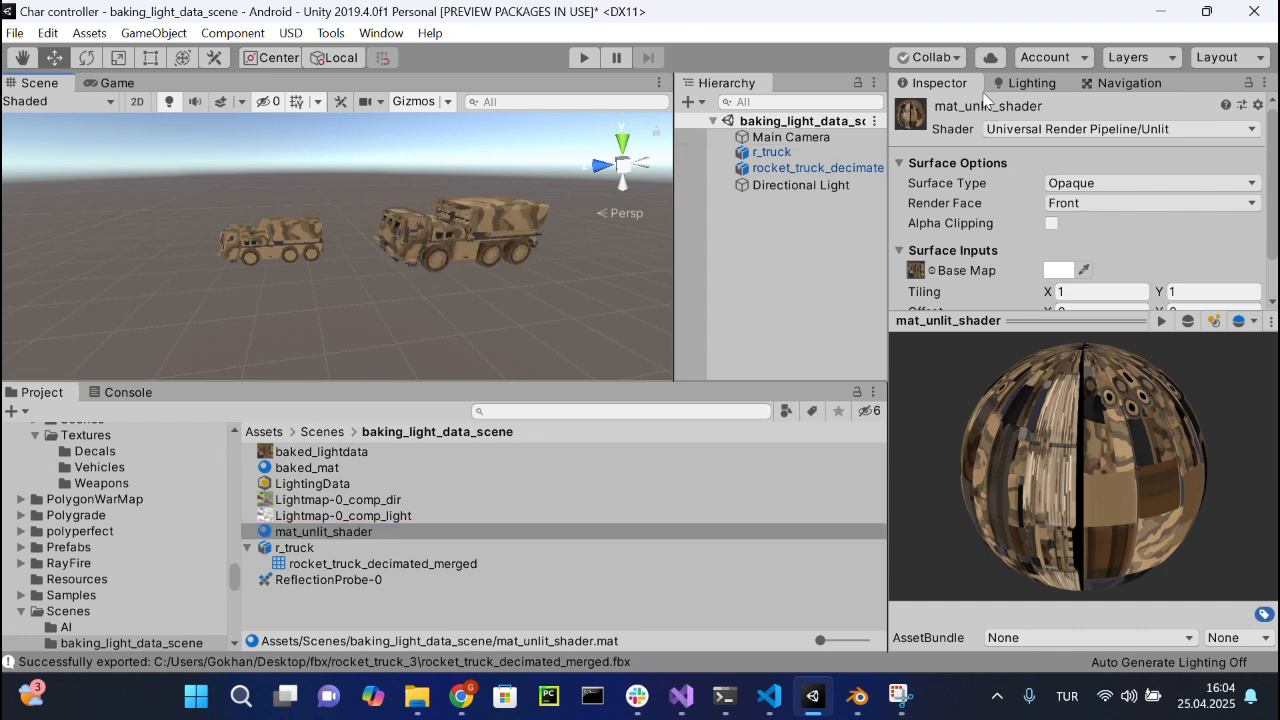
{"action": "left_click", "coordinate": [467, 213]}
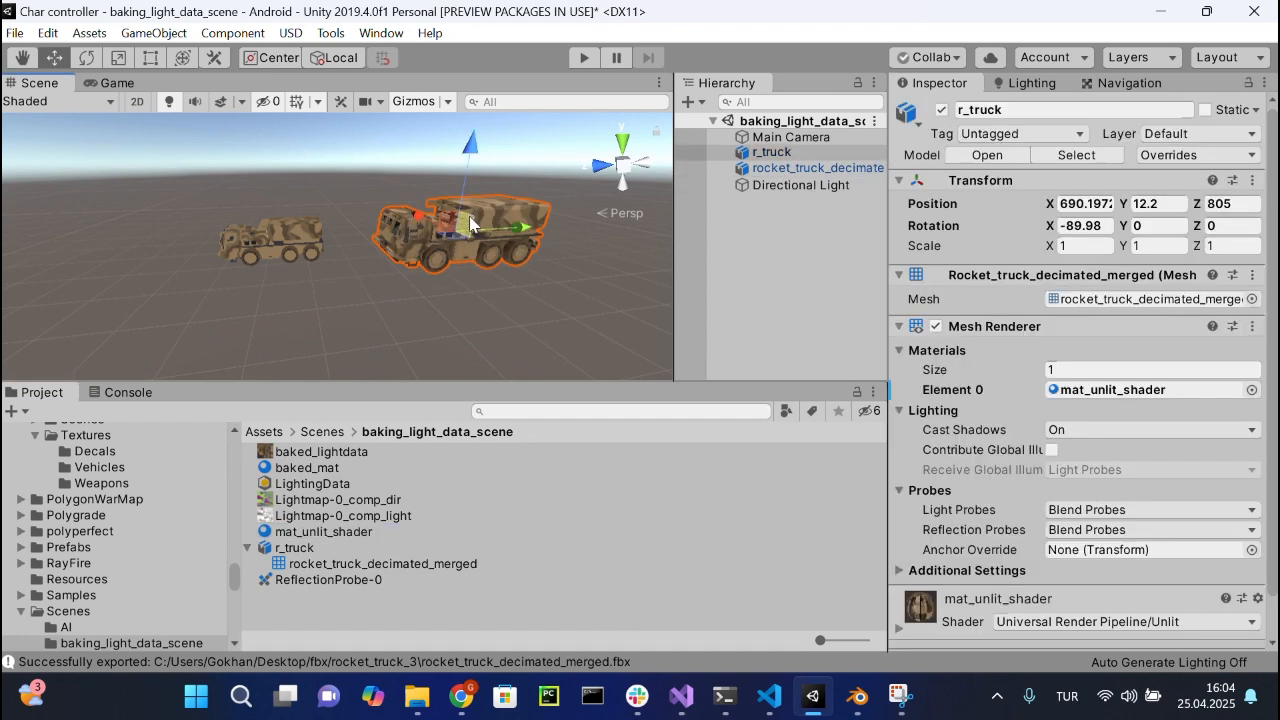
{"action": "scroll", "coordinate": [1006, 347], "scroll_direction": "down", "scroll_amount": 1}
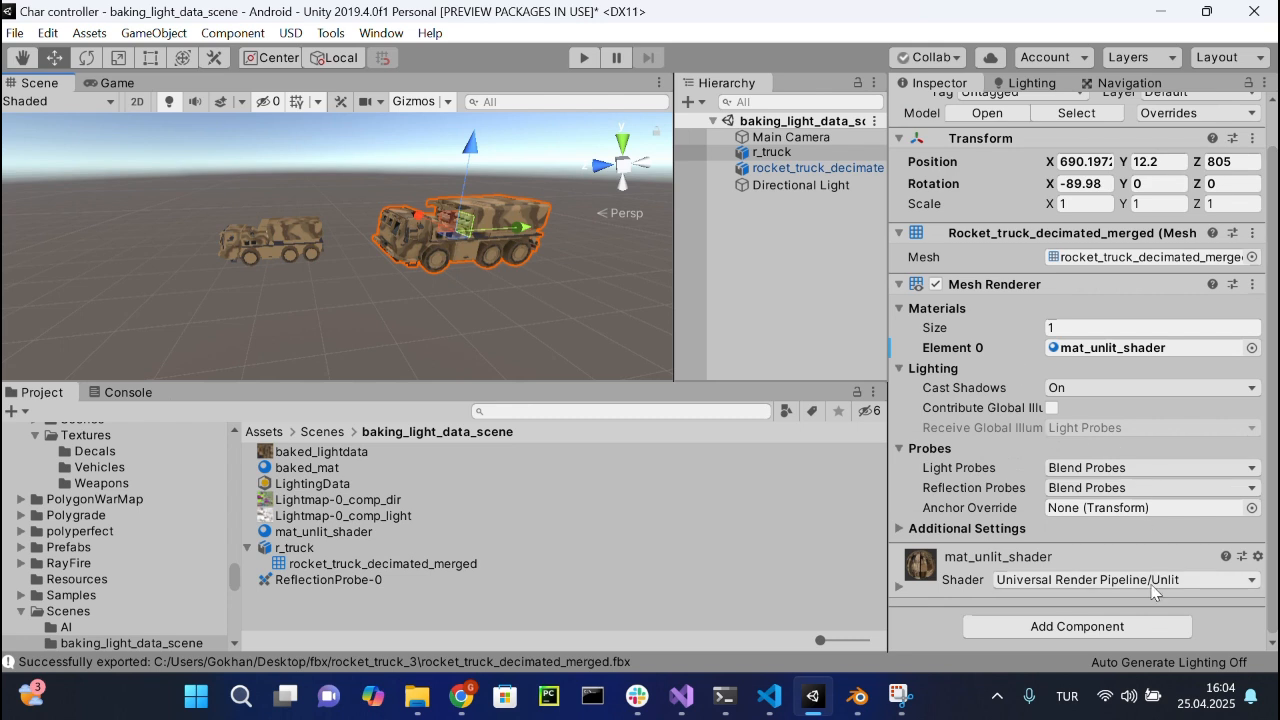
{"action": "scroll", "coordinate": [430, 307], "scroll_direction": "up", "scroll_amount": 5}
{"action": "middle_click_drag", "start_coordinate": [430, 307], "coordinate": [313, 289]}
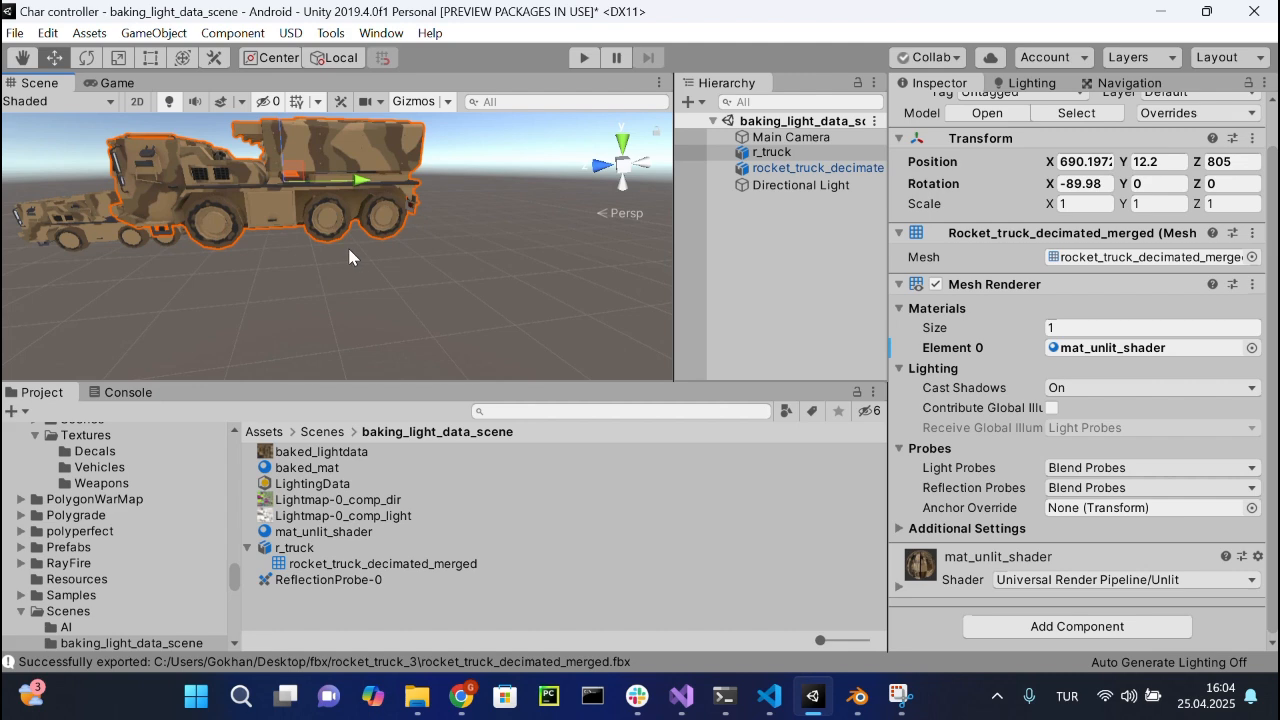
{"action": "key", "text": "f"}
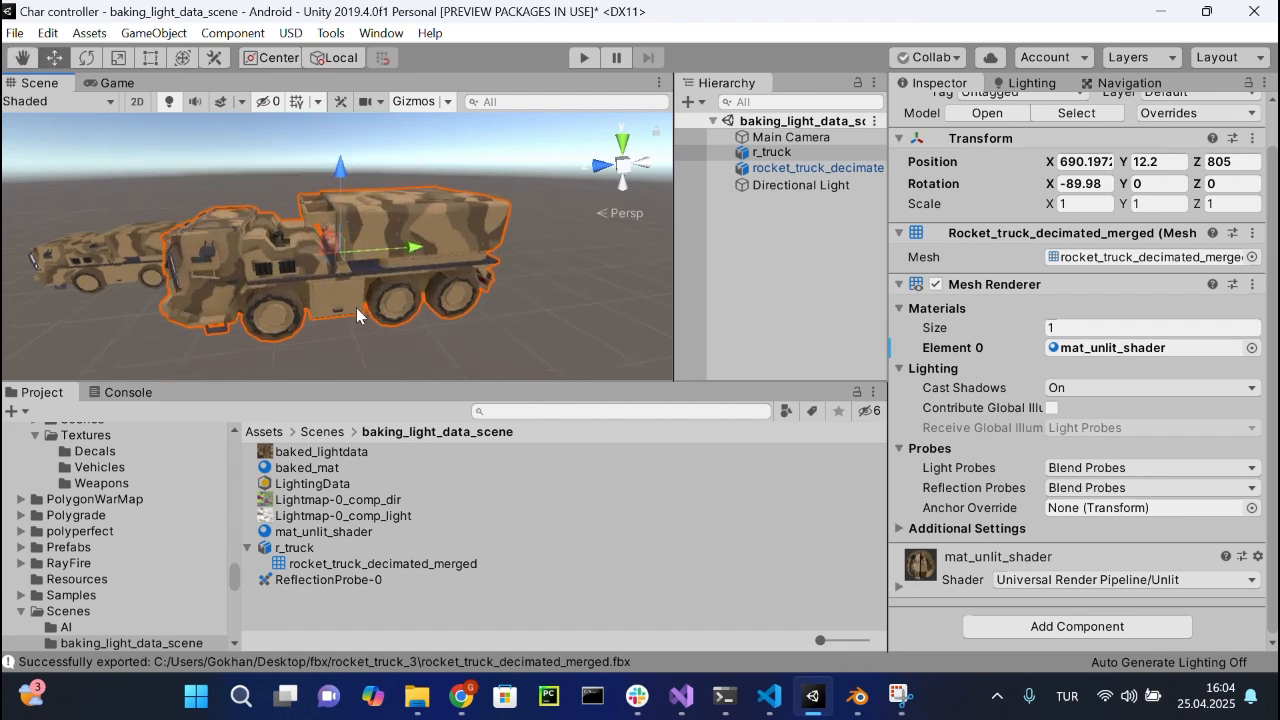
{"action": "middle_click_drag", "start_coordinate": [323, 302], "coordinate": [447, 287]}
Step: Select the original rocket truck and examine its baked lightmap settings and the shader used by rocket_truck_mat
{"action": "left_click", "coordinate": [323, 262]}
{"action": "key", "text": "f"}
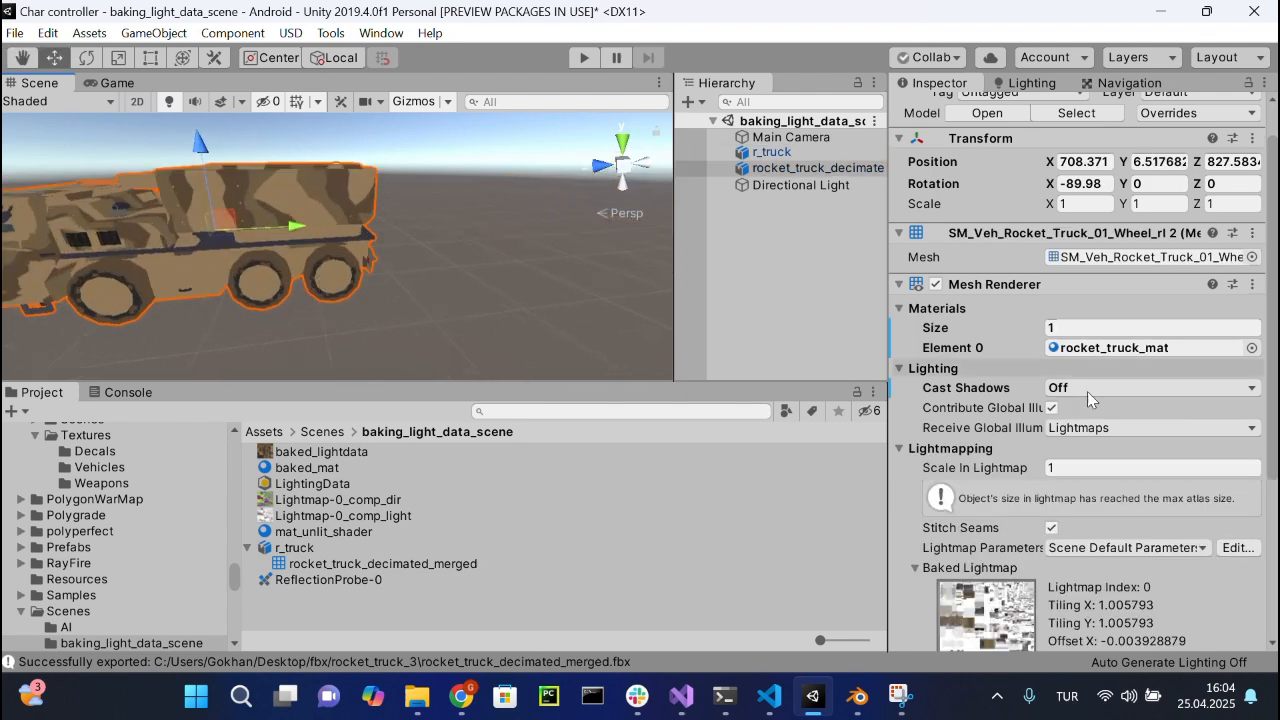
{"action": "scroll", "coordinate": [1245, 414], "scroll_direction": "down", "scroll_amount": 5}
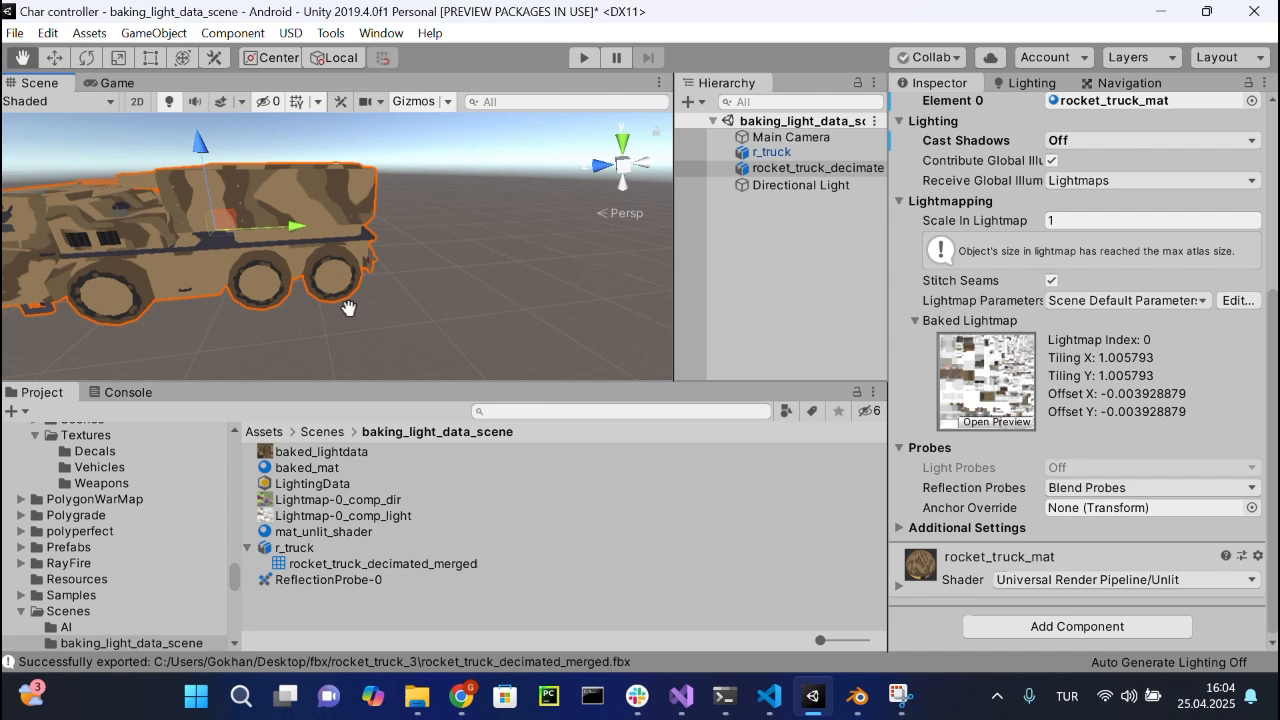
{"action": "middle_click_drag", "start_coordinate": [349, 316], "coordinate": [420, 306]}
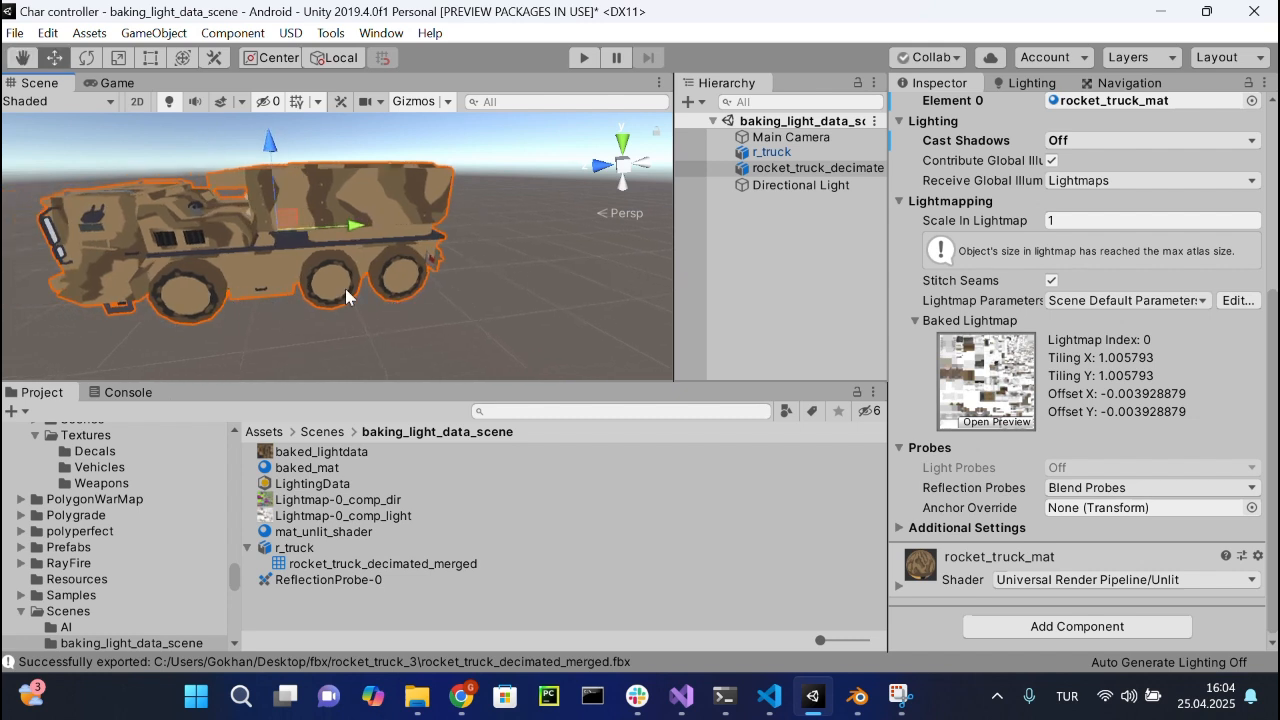
{"action": "scroll", "coordinate": [456, 276], "scroll_direction": "down", "scroll_amount": 2}
{"action": "scroll", "coordinate": [579, 265], "scroll_direction": "down", "scroll_amount": 2}
{"action": "left_click", "coordinate": [1142, 580]}
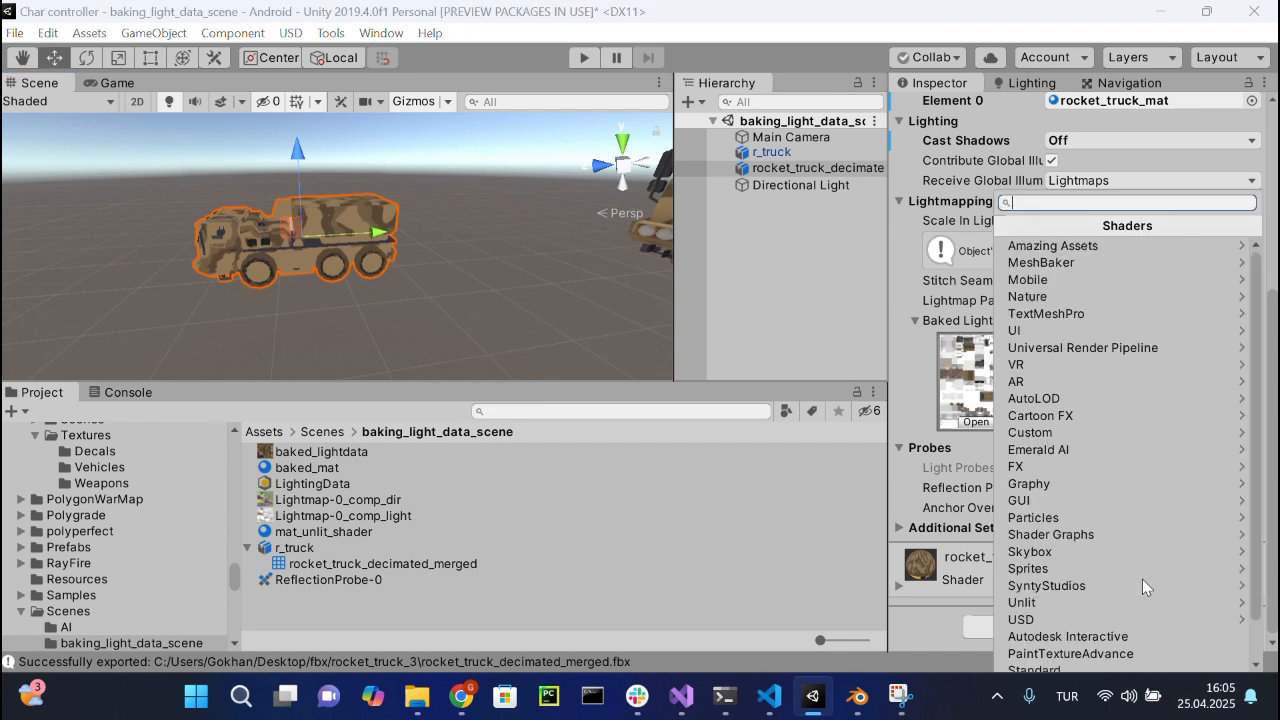
{"action": "left_click", "coordinate": [1151, 347]}
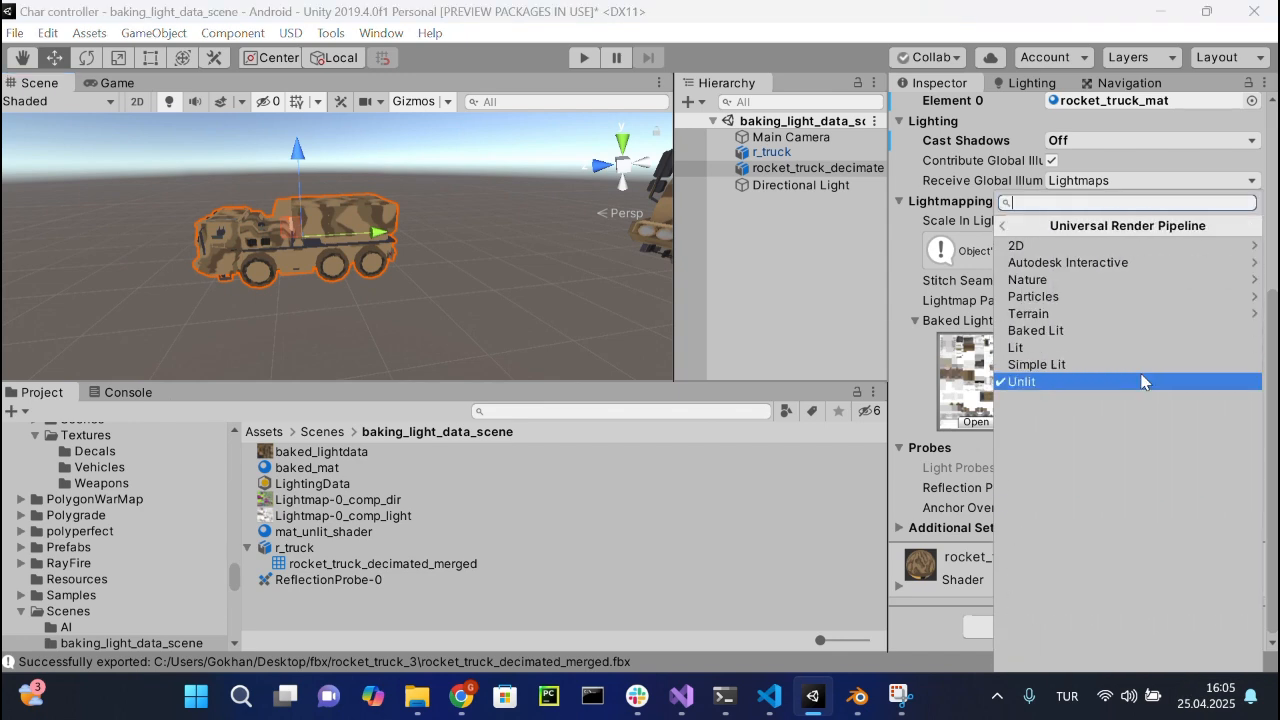
{"action": "left_click", "coordinate": [1148, 366]}
Step: Compare r_truck with the original rocket truck side by side in the scene, and clear the selection
{"action": "middle_click_drag", "start_coordinate": [475, 270], "coordinate": [388, 257]}
{"action": "scroll", "coordinate": [388, 257], "scroll_direction": "down", "scroll_amount": 2}
{"action": "left_click", "coordinate": [425, 234]}
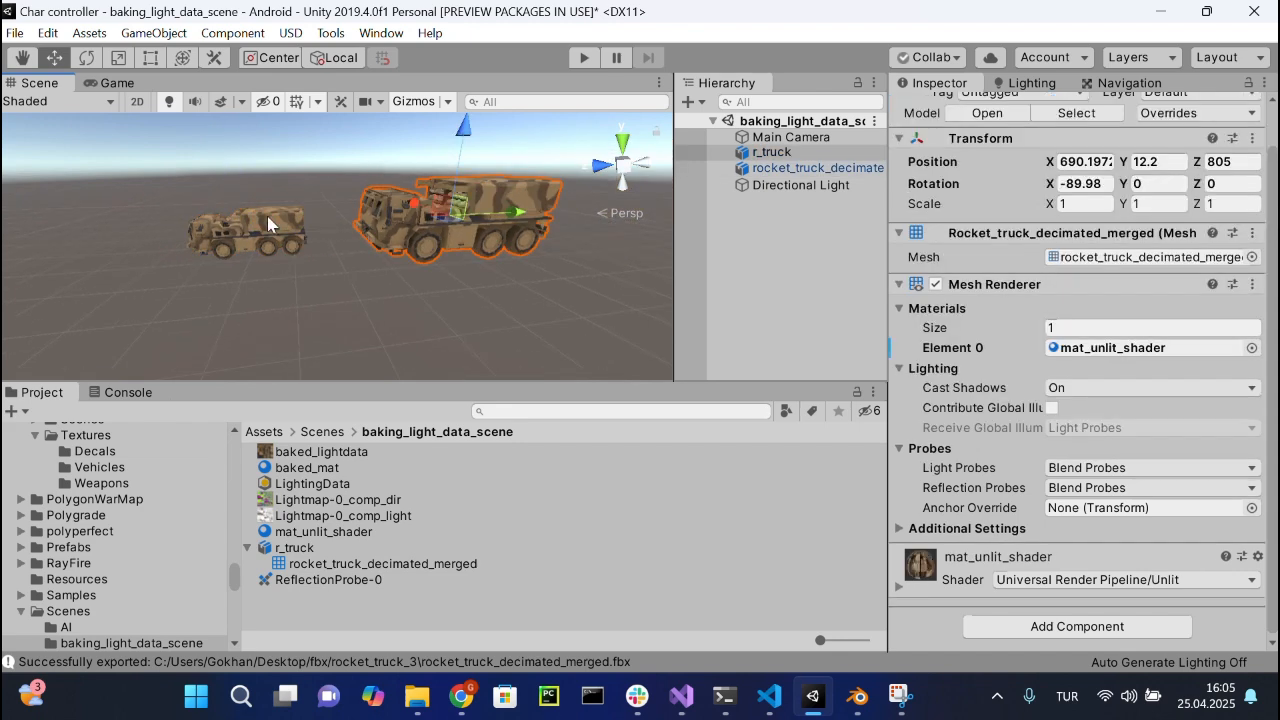
{"action": "left_click", "coordinate": [267, 216]}
{"action": "left_click", "coordinate": [475, 232]}
{"action": "left_click", "coordinate": [377, 306]}
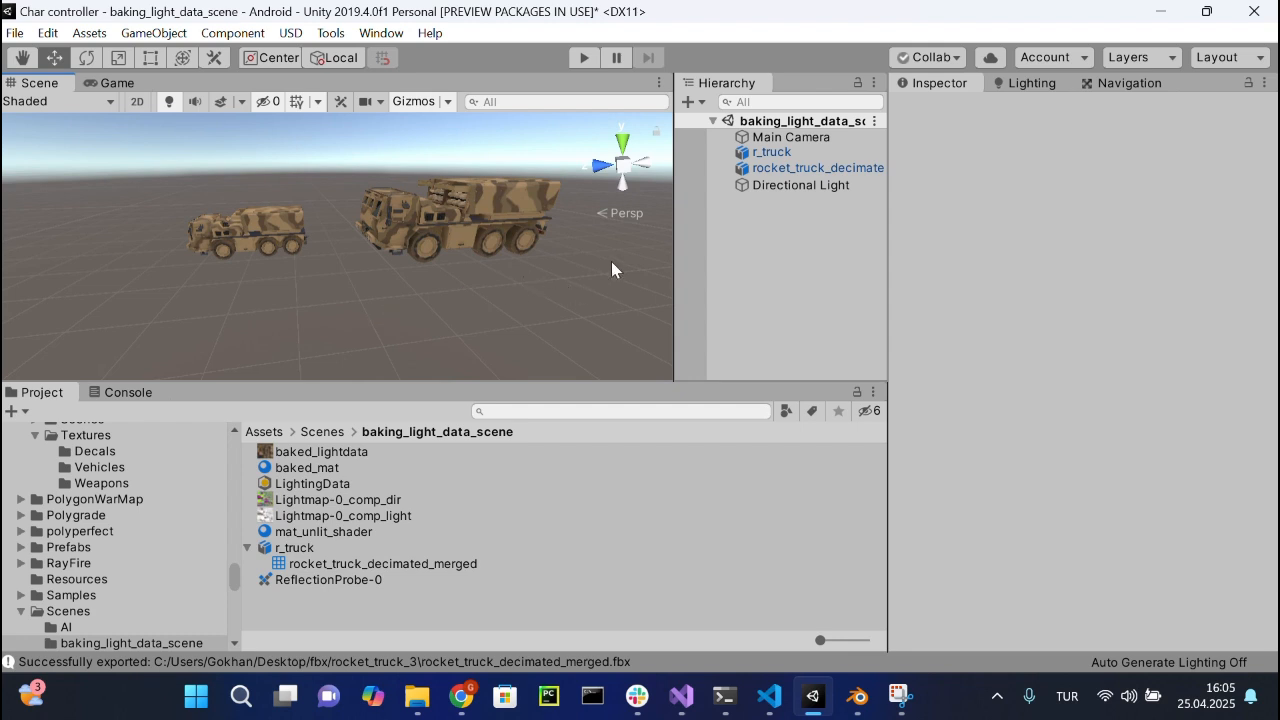